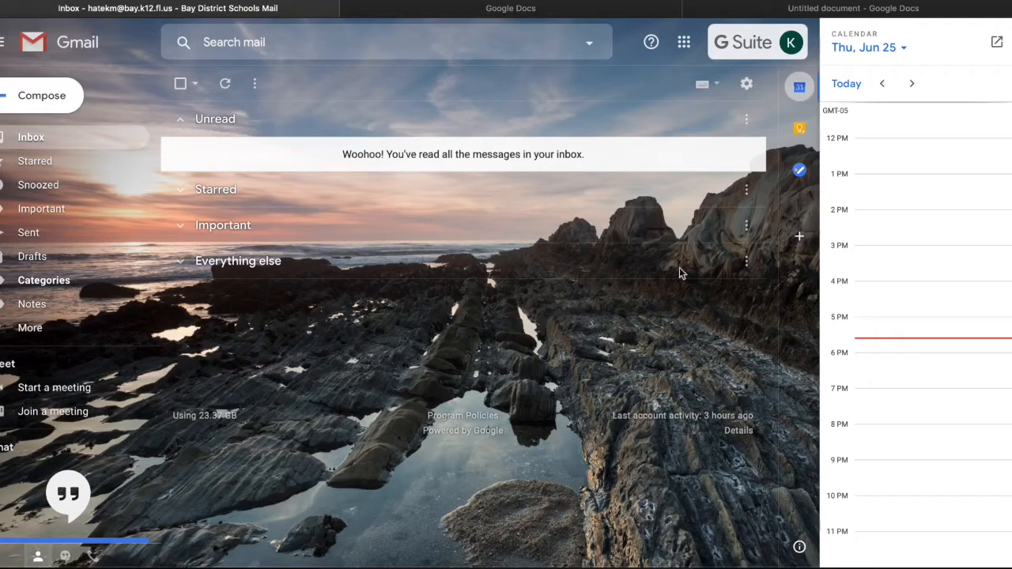
Open Google Docs from the Gmail apps launcher and close the duplicate Docs tab and the untitled document tab.
{"action": "left_click", "coordinate": [687, 44]}
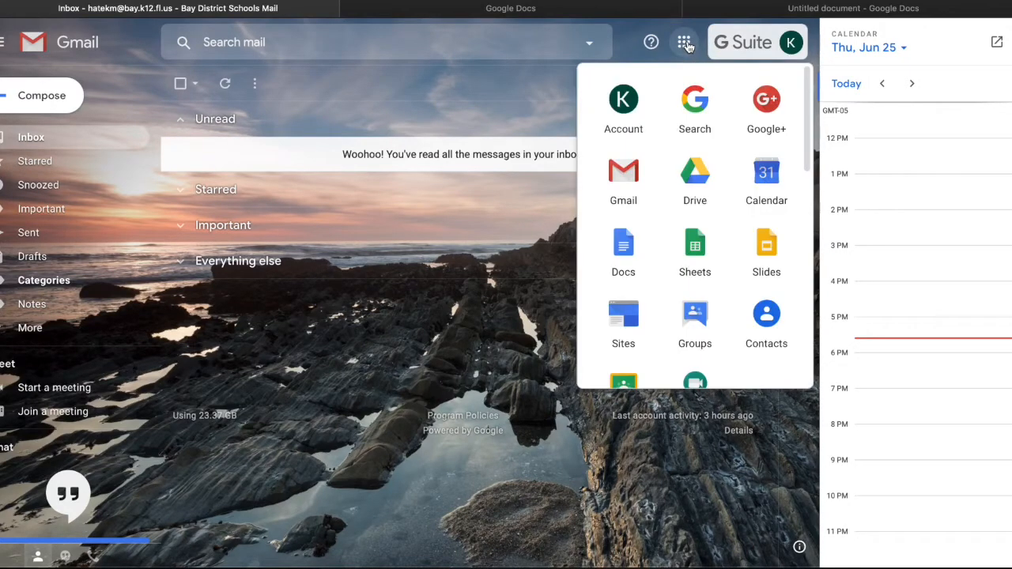
{"action": "left_click", "coordinate": [625, 249]}
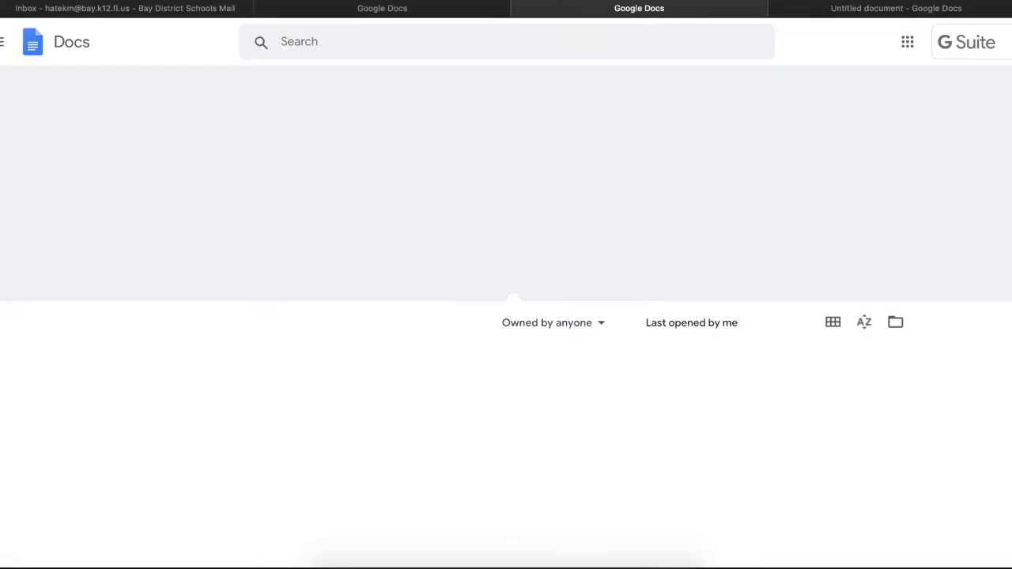
{"action": "left_click", "coordinate": [520, 8]}
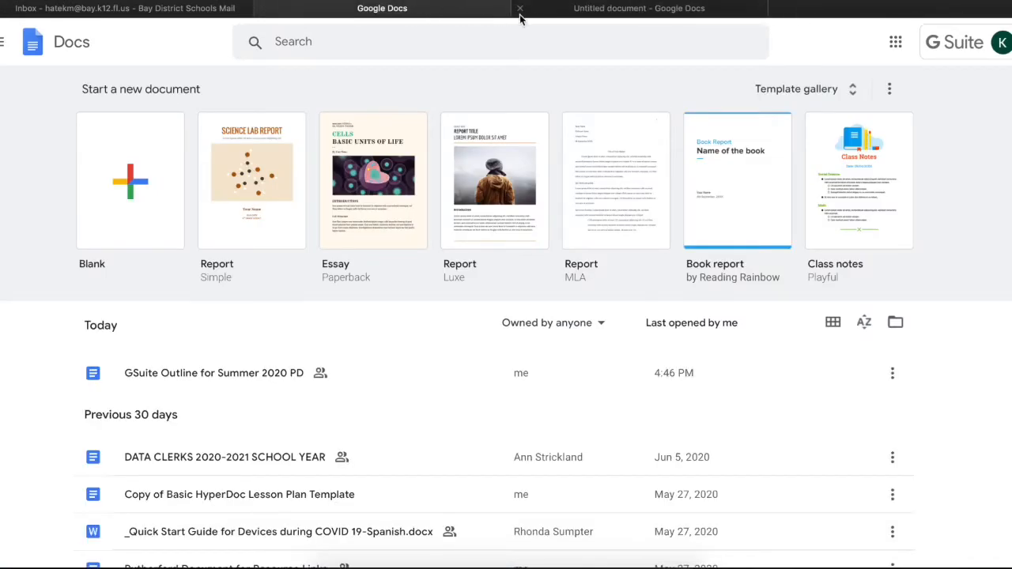
{"action": "left_click", "coordinate": [519, 9]}
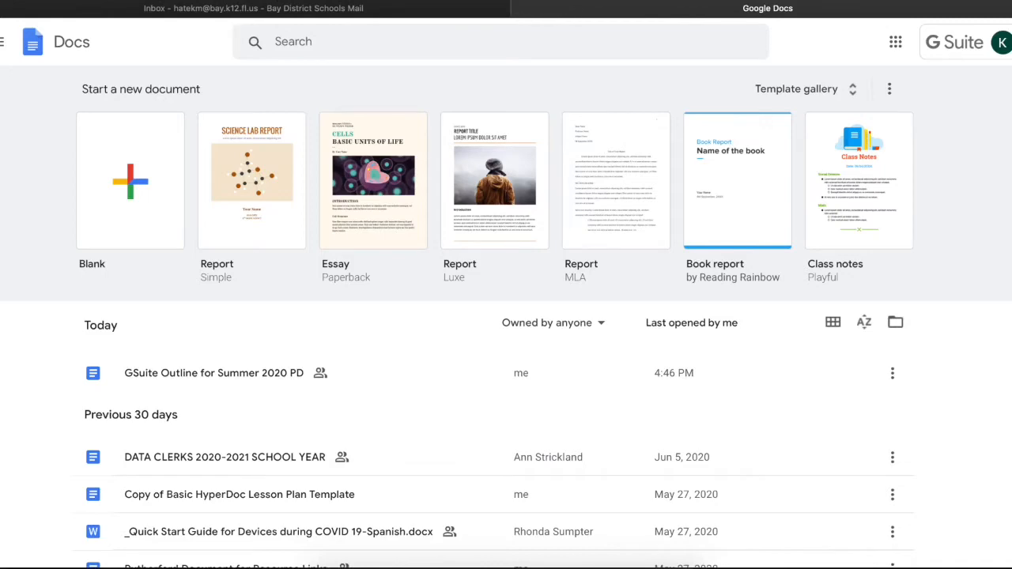
Load the Docs home page through the web address docs.google.com.
{"action": "key", "text": "super+l"}
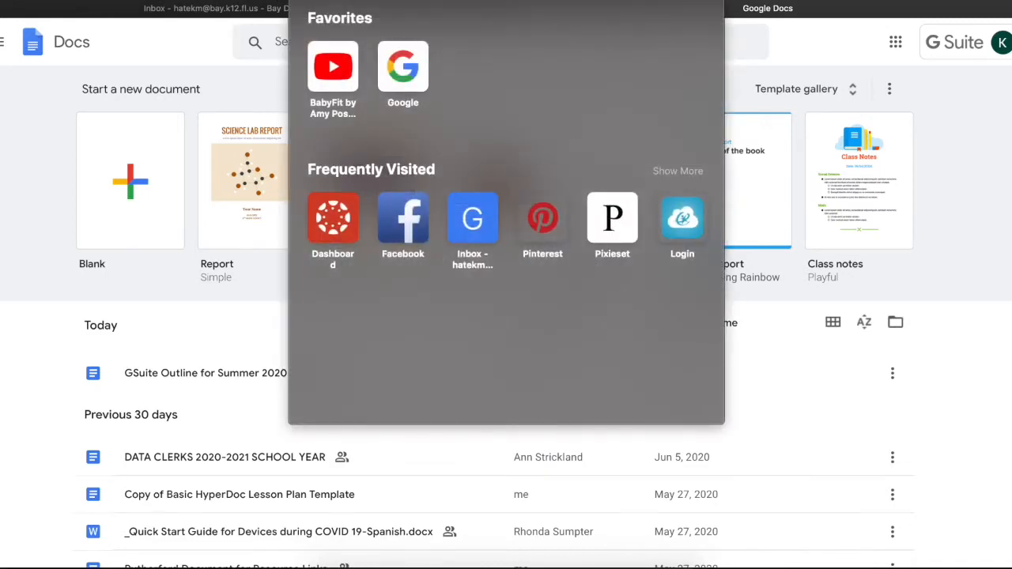
{"action": "type", "text": "docs.google."}
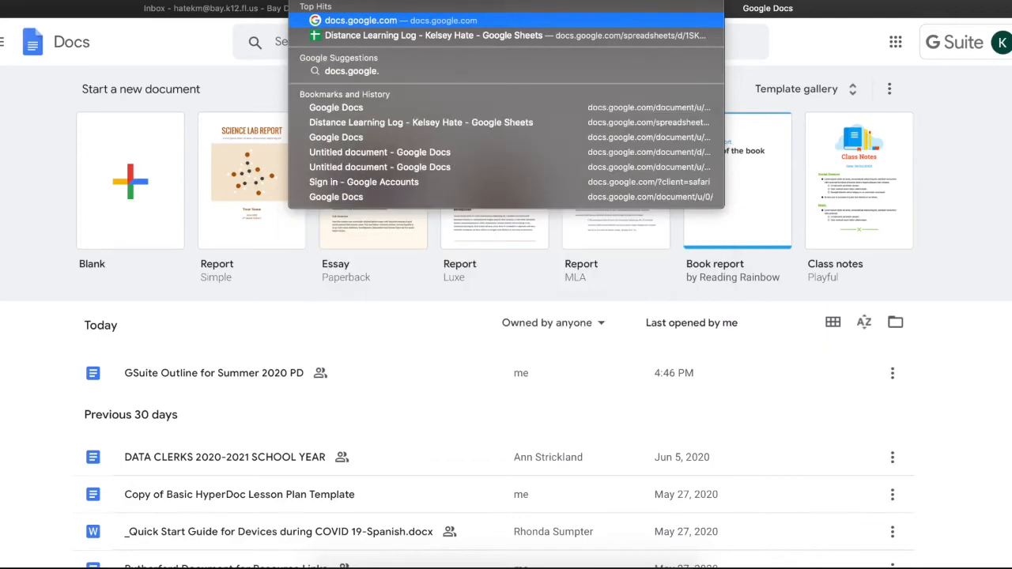
{"action": "key", "text": "Return"}
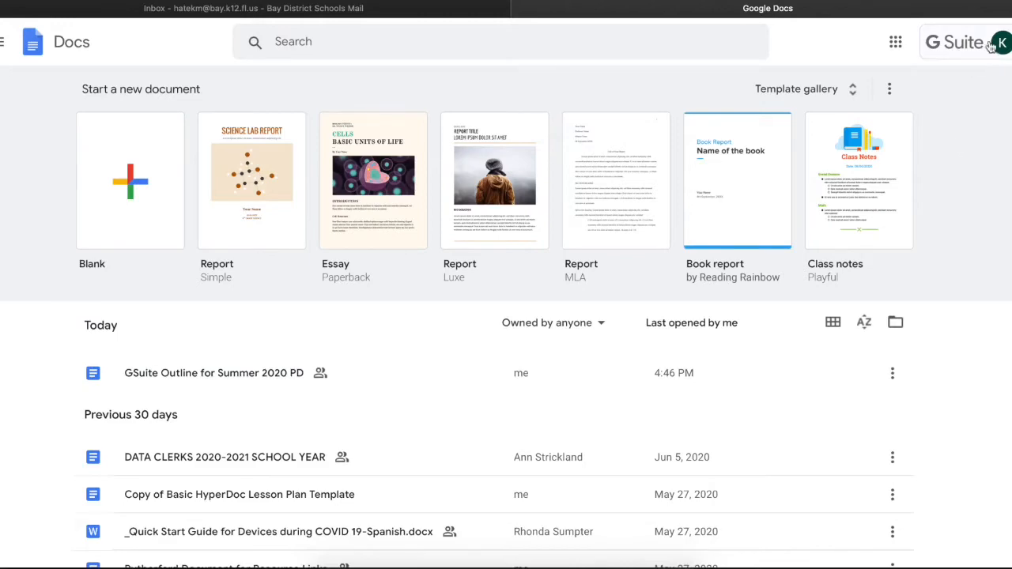
Look through the list of recently opened documents, from today's files to the oldest ones, and return to the start.
{"action": "scroll", "coordinate": [580, 290], "scroll_direction": "down", "scroll_amount": 3}
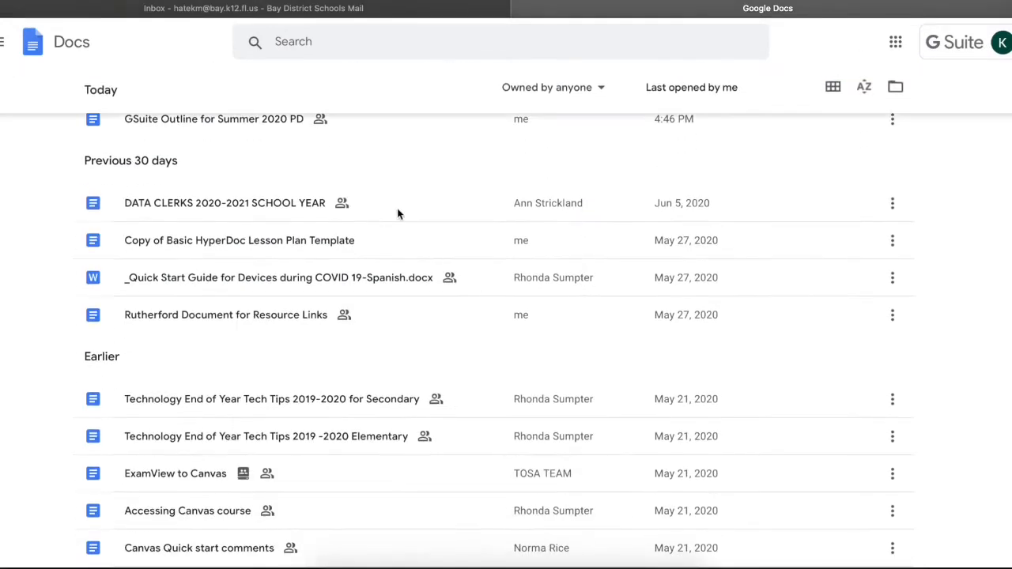
{"action": "scroll", "coordinate": [322, 339], "scroll_direction": "up", "scroll_amount": 2}
{"action": "scroll", "coordinate": [320, 339], "scroll_direction": "up", "scroll_amount": 1}
{"action": "scroll", "coordinate": [321, 338], "scroll_direction": "down", "scroll_amount": 4}
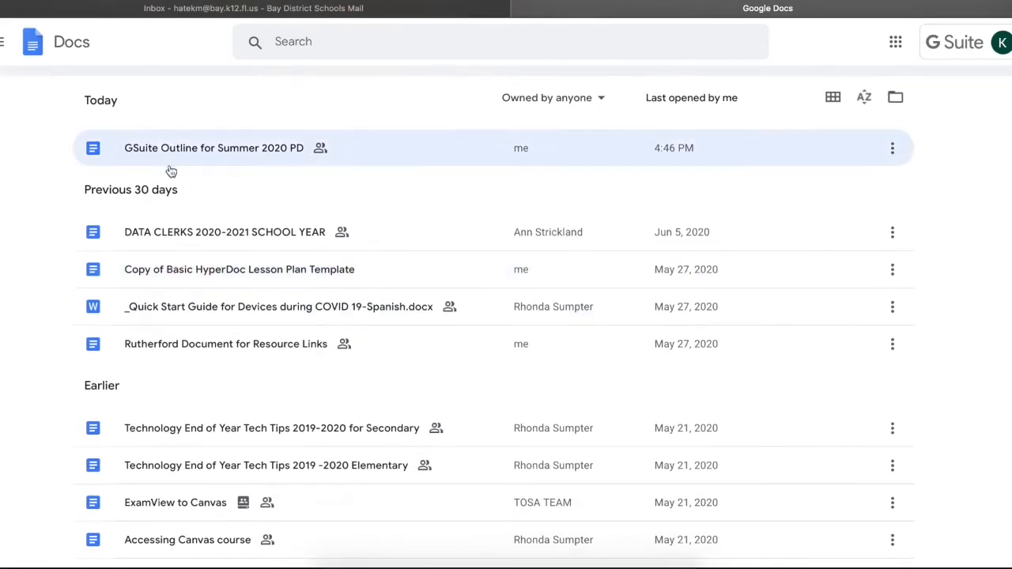
{"action": "scroll", "coordinate": [160, 291], "scroll_direction": "down", "scroll_amount": 1}
{"action": "scroll", "coordinate": [160, 291], "scroll_direction": "down", "scroll_amount": 6}
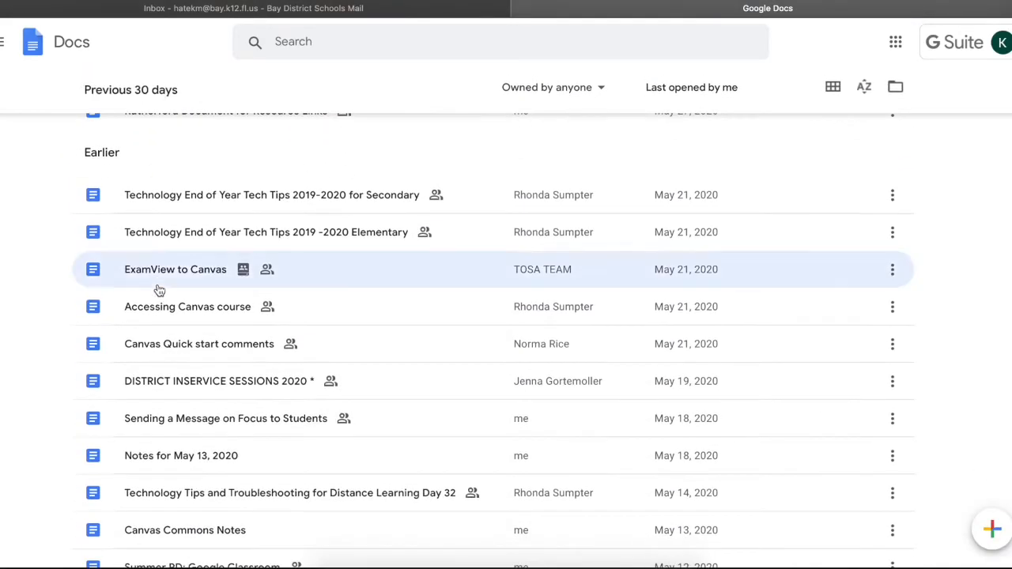
{"action": "scroll", "coordinate": [159, 291], "scroll_direction": "down", "scroll_amount": 11}
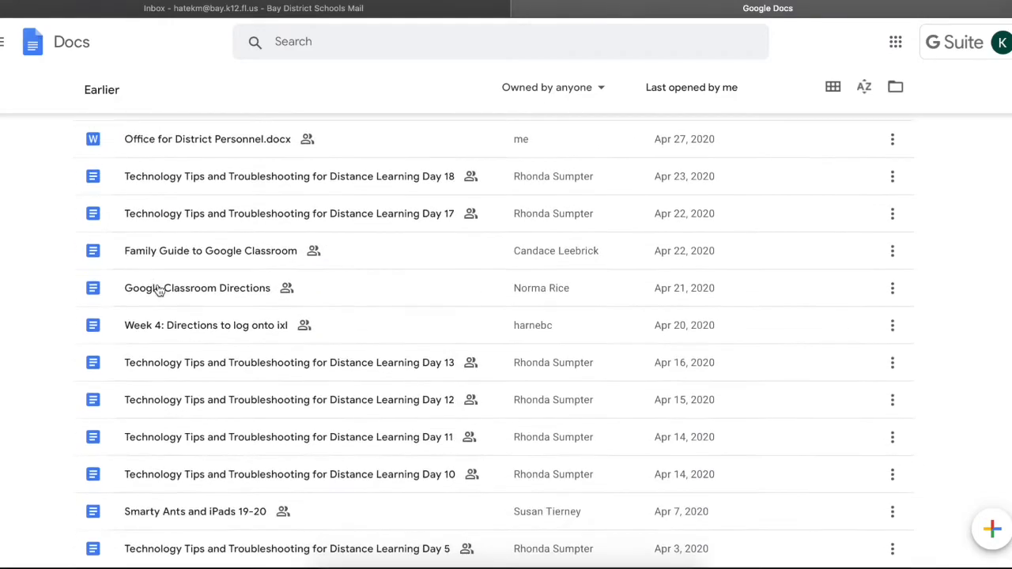
{"action": "scroll", "coordinate": [158, 290], "scroll_direction": "down", "scroll_amount": 2}
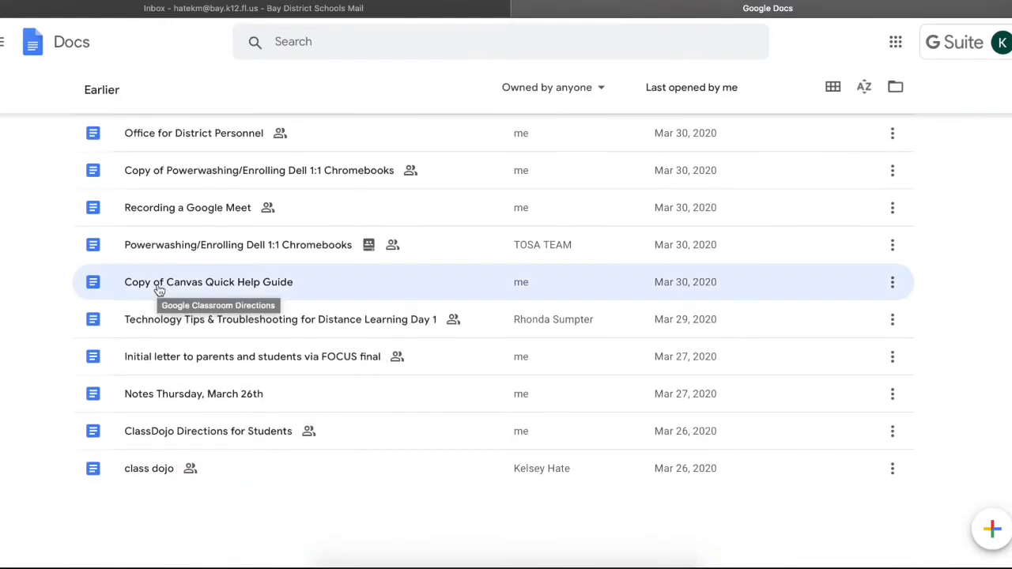
{"action": "scroll", "coordinate": [158, 290], "scroll_direction": "up", "scroll_amount": 20}
{"action": "scroll", "coordinate": [158, 290], "scroll_direction": "down", "scroll_amount": 1}
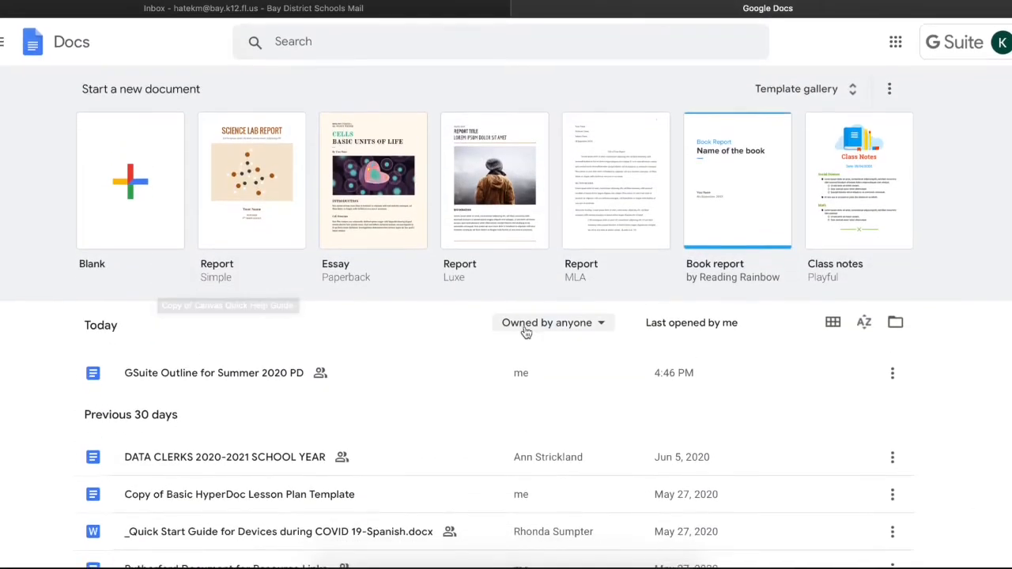
Switch the recent documents to grid view and look over the file thumbnails.
{"action": "left_click", "coordinate": [834, 326]}
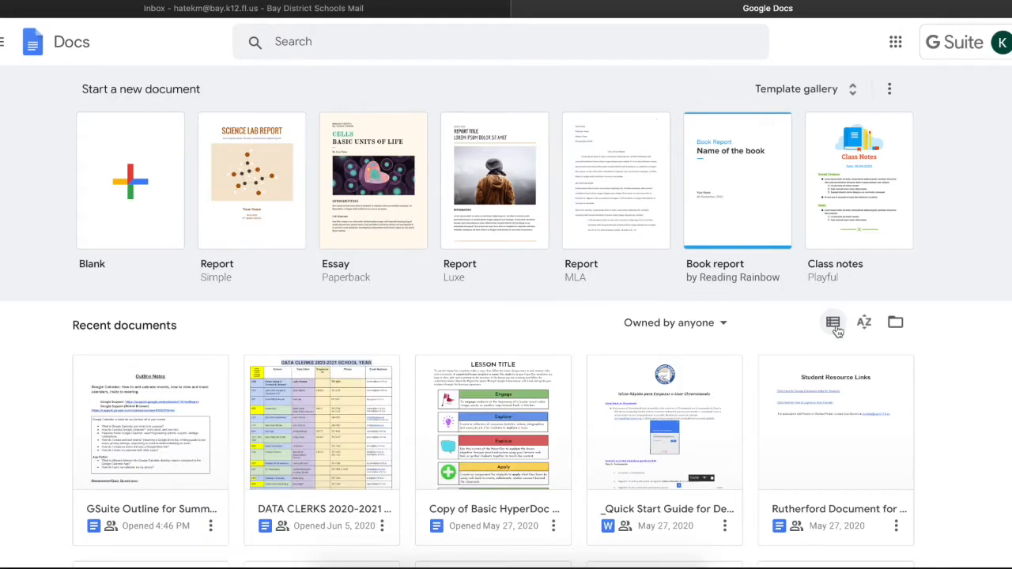
{"action": "scroll", "coordinate": [714, 543], "scroll_direction": "down", "scroll_amount": 7}
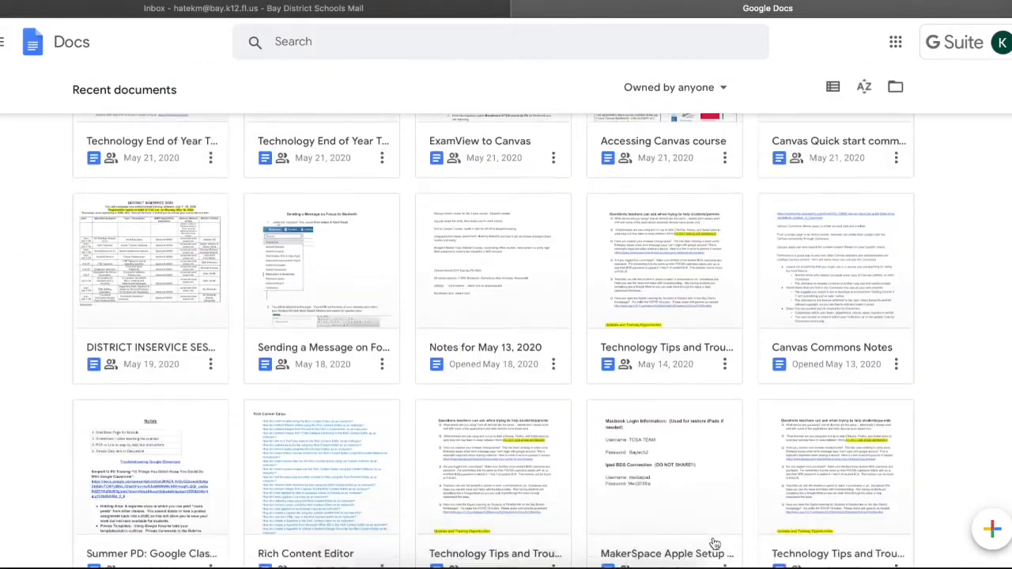
{"action": "scroll", "coordinate": [714, 544], "scroll_direction": "up", "scroll_amount": 8}
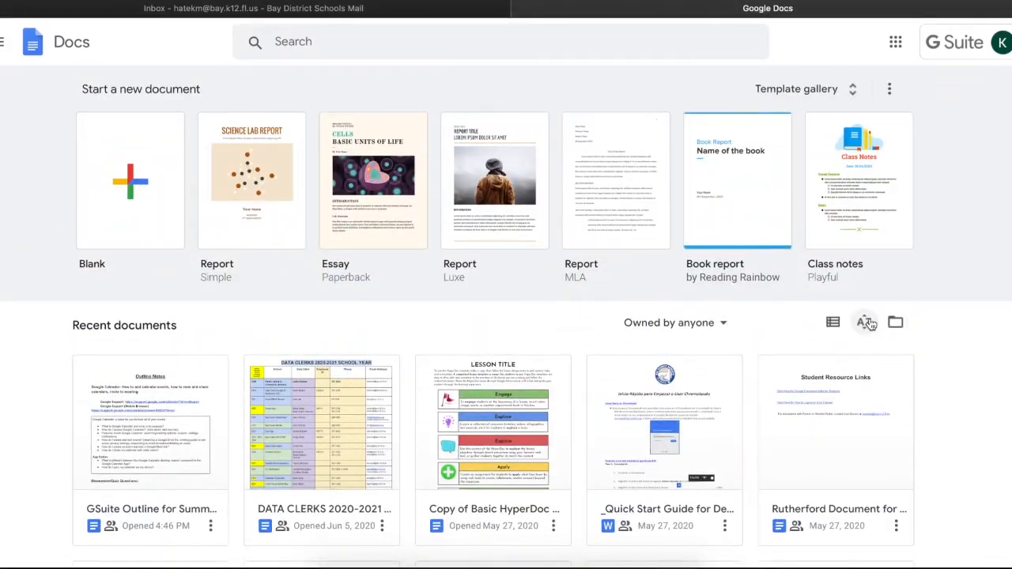
Browse the My Drive folders and files in the file picker, then close it without opening anything.
{"action": "left_click", "coordinate": [896, 324]}
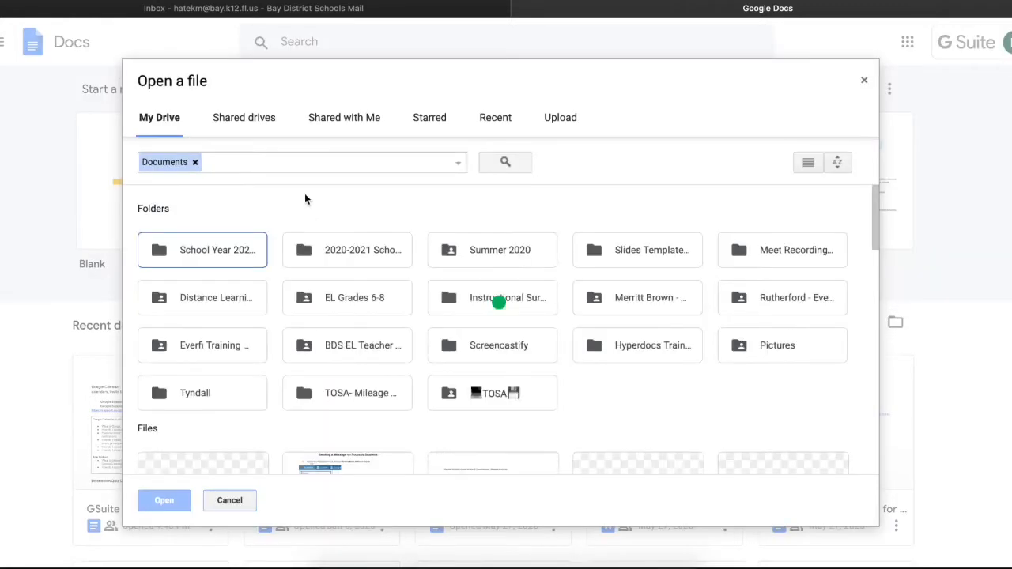
{"action": "scroll", "coordinate": [446, 355], "scroll_direction": "down", "scroll_amount": 2}
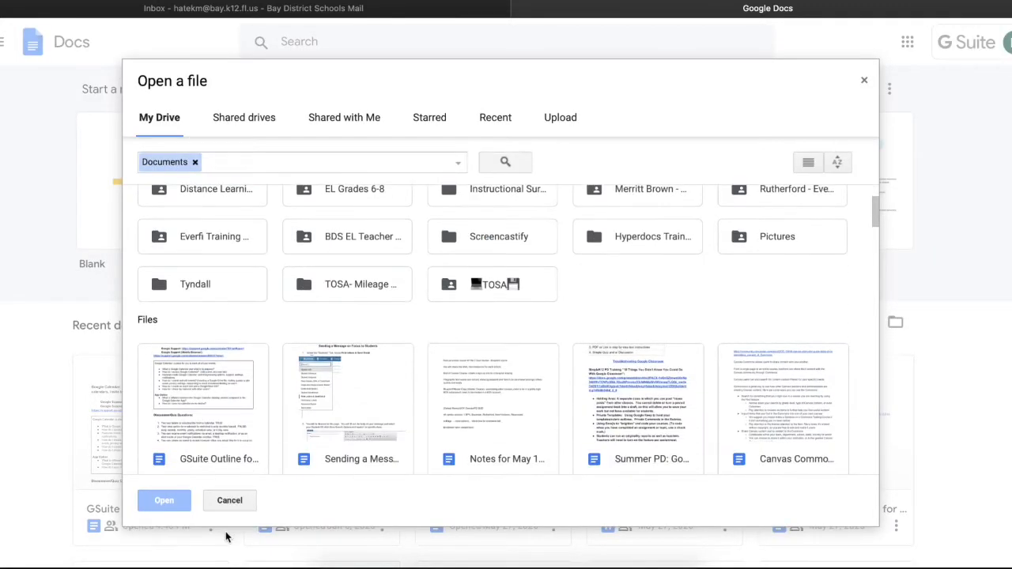
{"action": "left_click", "coordinate": [228, 498]}
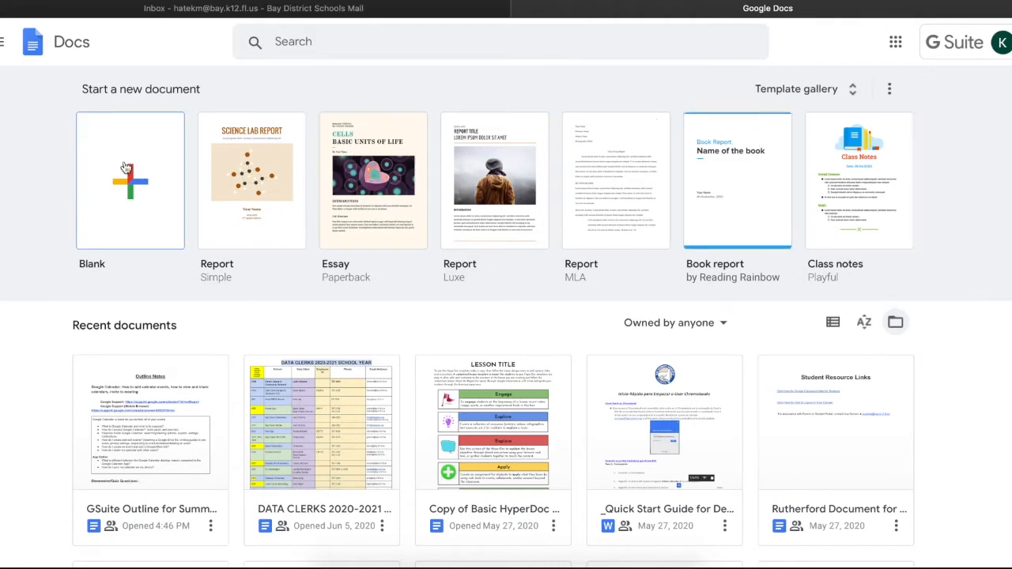
Open the template gallery and look through the Bay District Schools templates.
{"action": "left_click", "coordinate": [853, 92]}
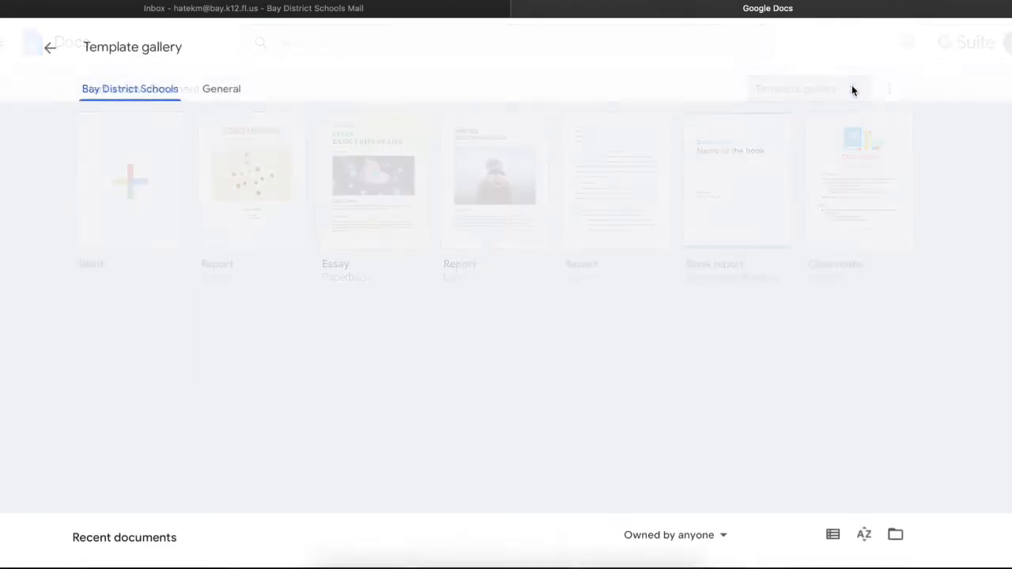
{"action": "scroll", "coordinate": [605, 262], "scroll_direction": "down", "scroll_amount": 2}
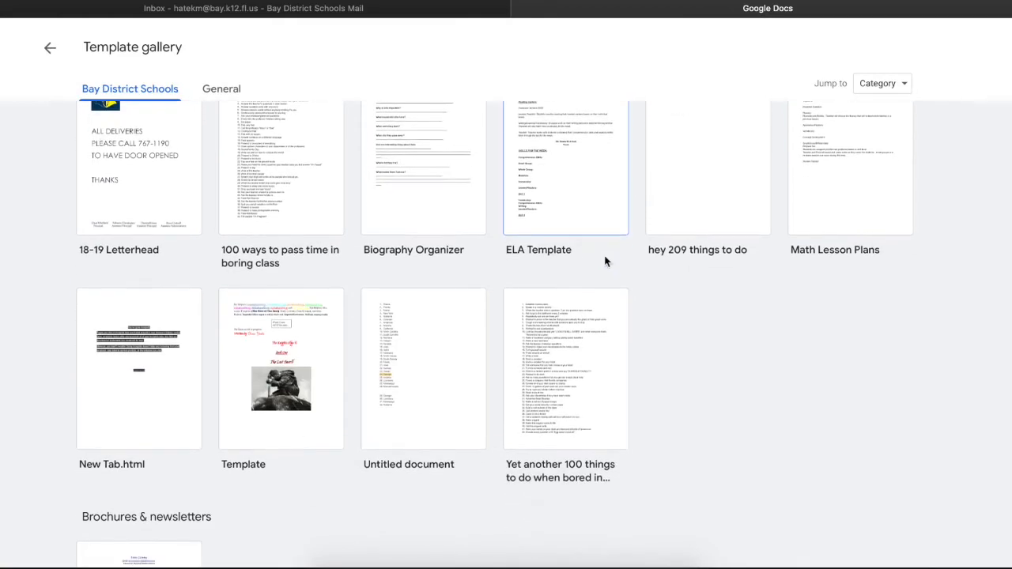
{"action": "scroll", "coordinate": [389, 296], "scroll_direction": "down", "scroll_amount": 4}
{"action": "scroll", "coordinate": [388, 298], "scroll_direction": "down", "scroll_amount": 4}
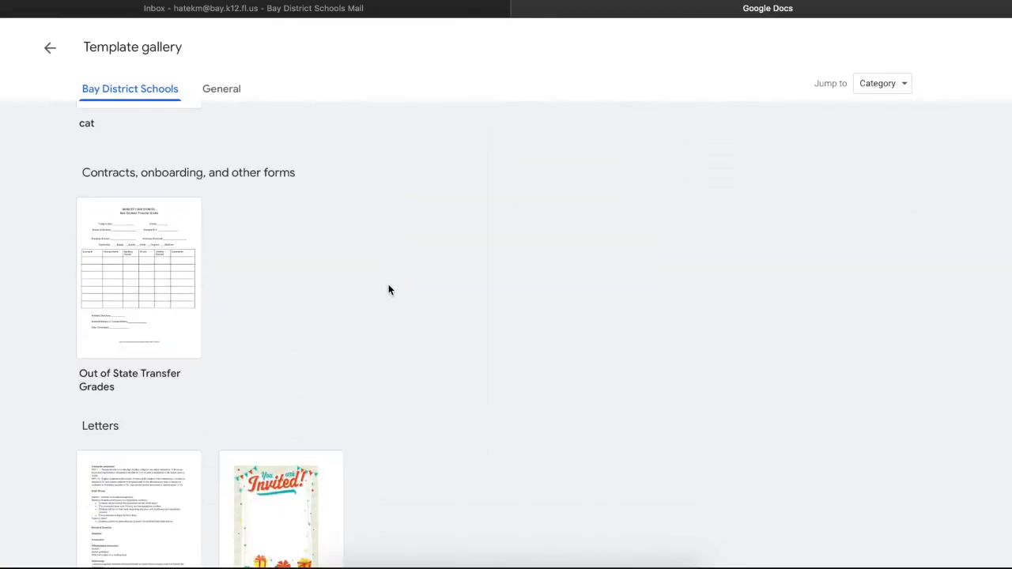
{"action": "scroll", "coordinate": [355, 286], "scroll_direction": "down", "scroll_amount": 3}
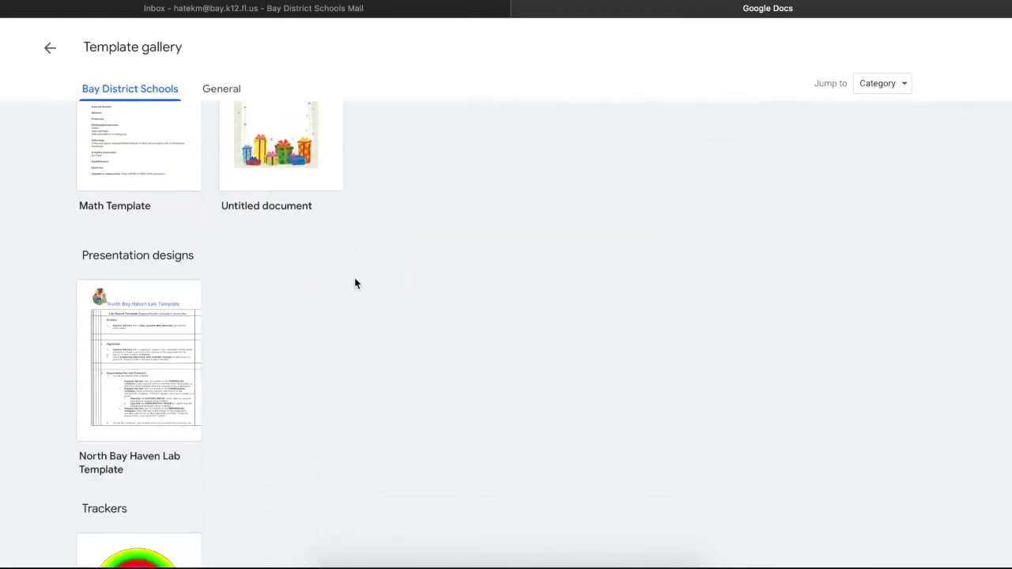
Look through the General templates from education to work categories, then return to the Docs home page.
{"action": "left_click", "coordinate": [207, 90]}
{"action": "scroll", "coordinate": [407, 350], "scroll_direction": "down", "scroll_amount": 10}
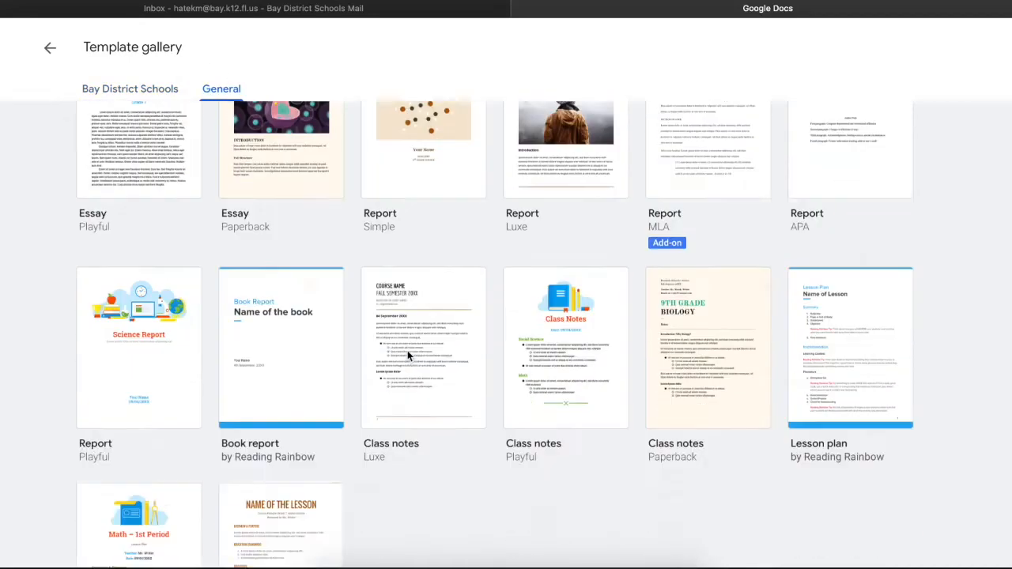
{"action": "scroll", "coordinate": [411, 346], "scroll_direction": "down", "scroll_amount": 3}
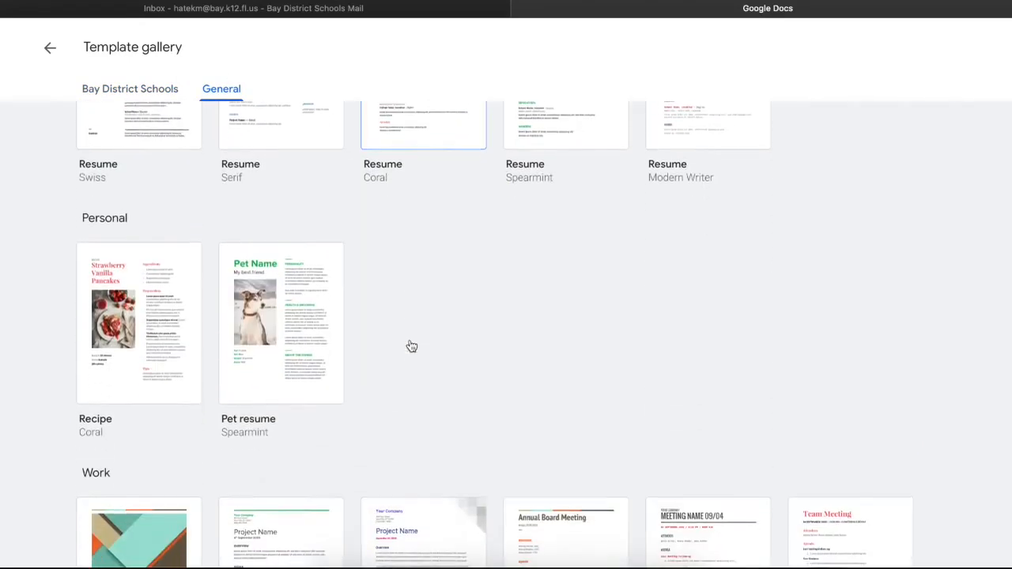
{"action": "scroll", "coordinate": [378, 347], "scroll_direction": "down", "scroll_amount": 3}
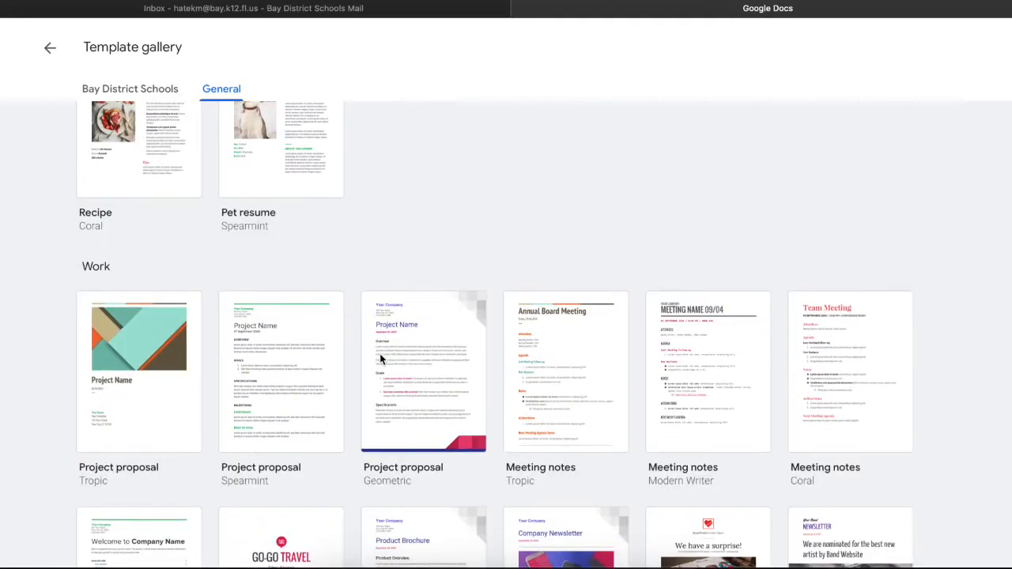
{"action": "scroll", "coordinate": [264, 441], "scroll_direction": "down", "scroll_amount": 3}
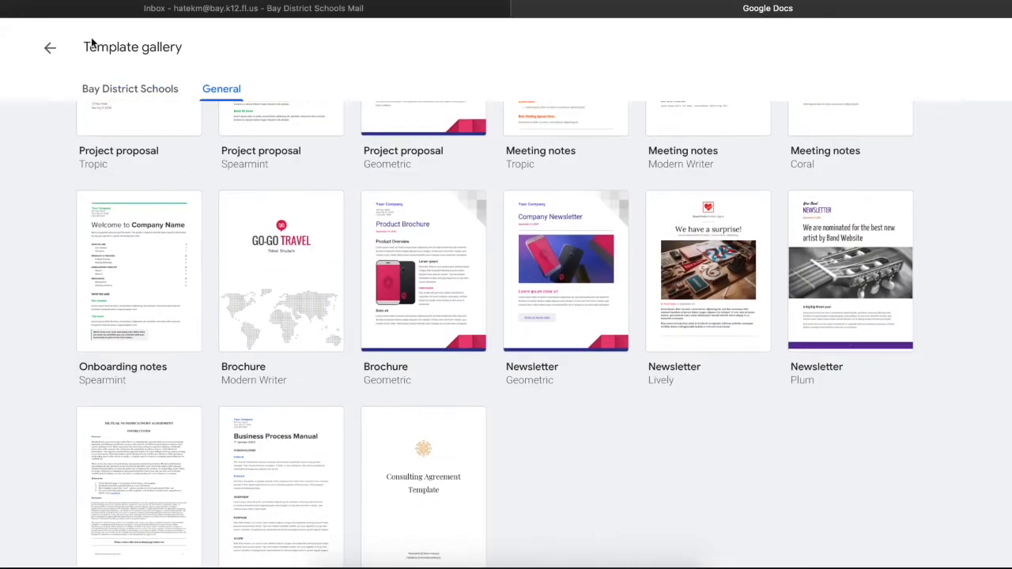
{"action": "left_click", "coordinate": [50, 48]}
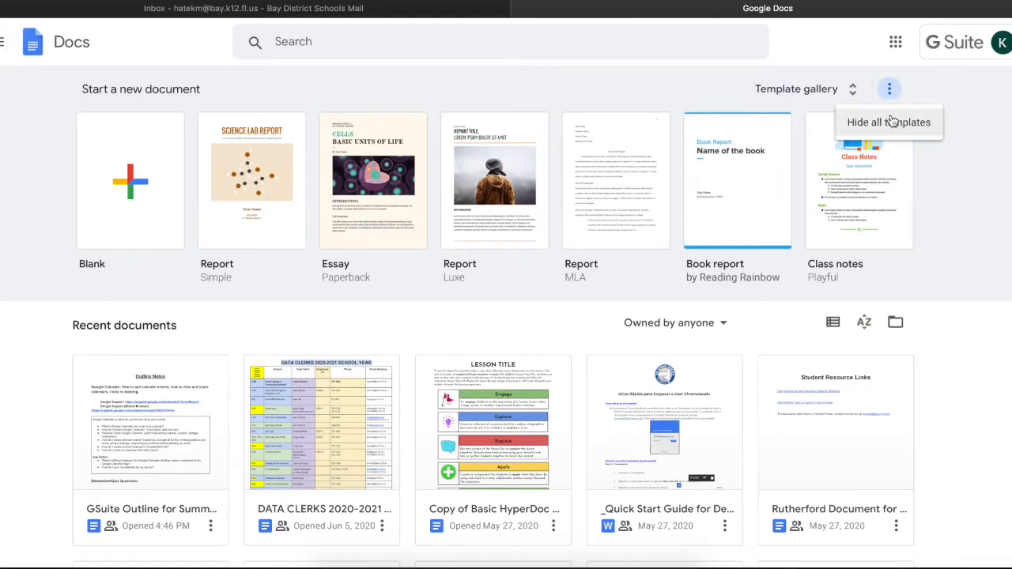
View the main menu with its links to Sheets, Slides, Forms, Settings and Drive, then close it.
{"action": "left_click", "coordinate": [2, 42]}
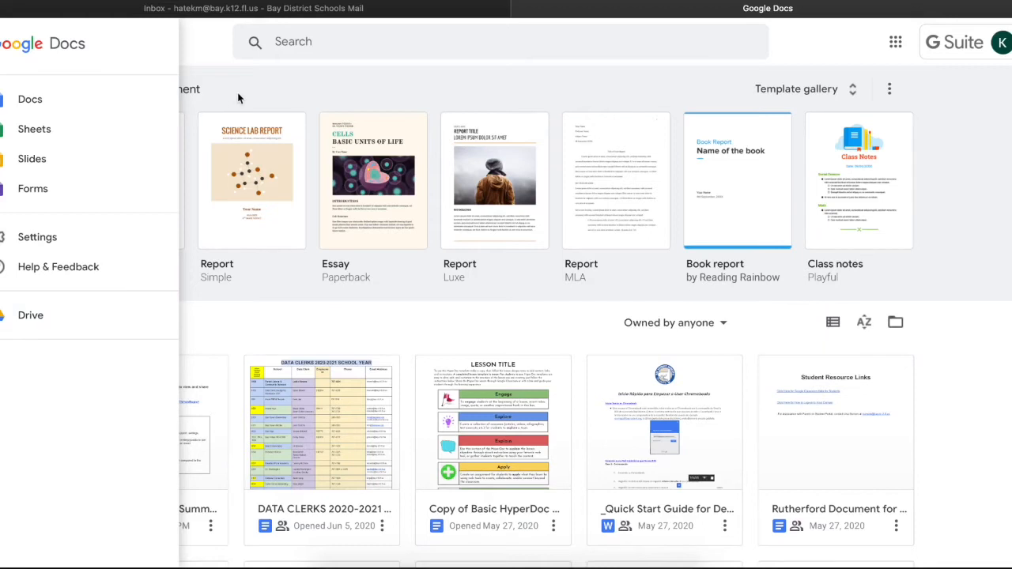
{"action": "left_click", "coordinate": [310, 99]}
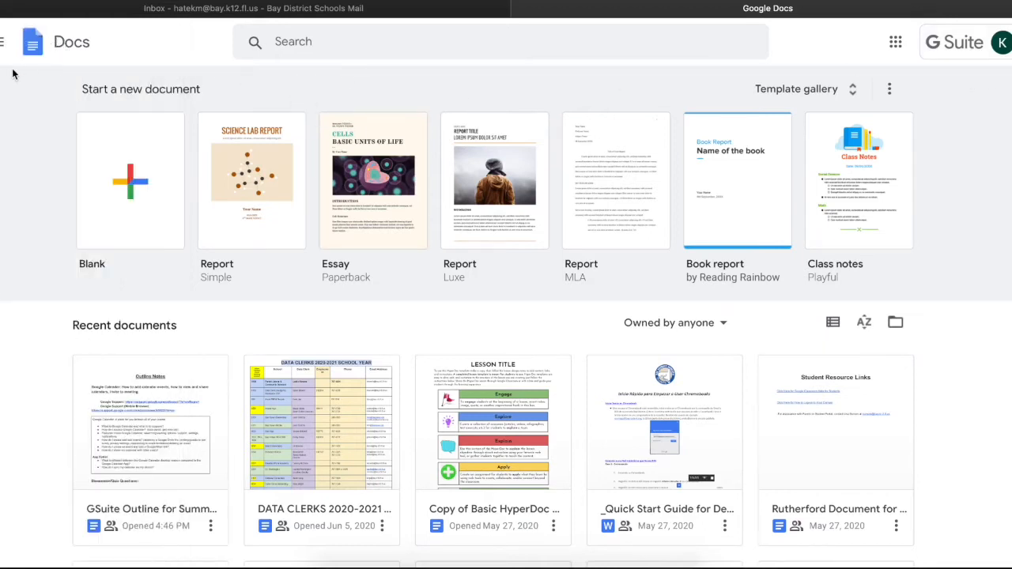
Search the files for "school", look over the suggestions, and clear the search.
{"action": "left_click", "coordinate": [293, 47]}
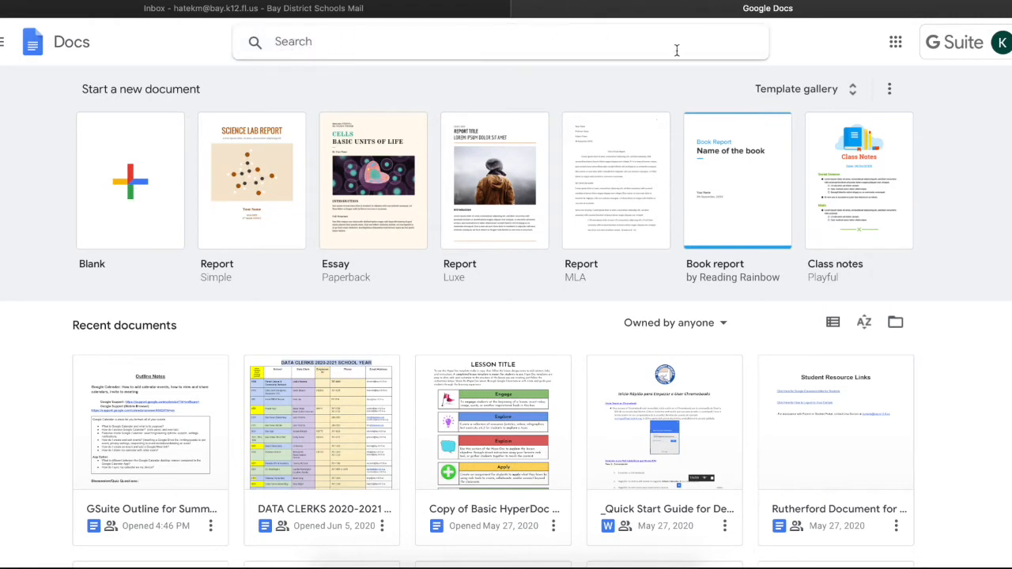
{"action": "type", "text": "school"}
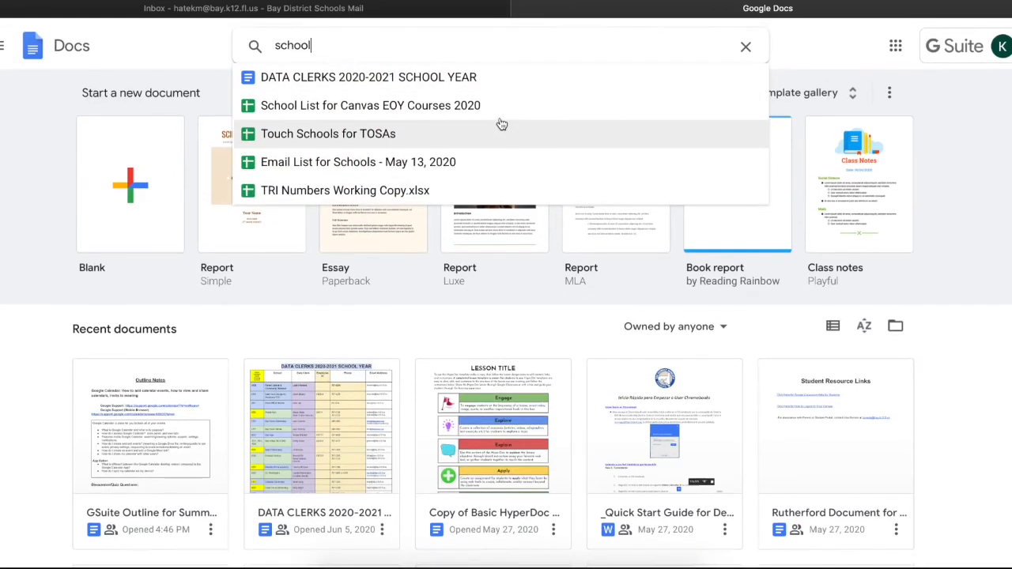
{"action": "scroll", "coordinate": [501, 124], "scroll_direction": "down", "scroll_amount": 2}
{"action": "scroll", "coordinate": [501, 124], "scroll_direction": "up", "scroll_amount": 2}
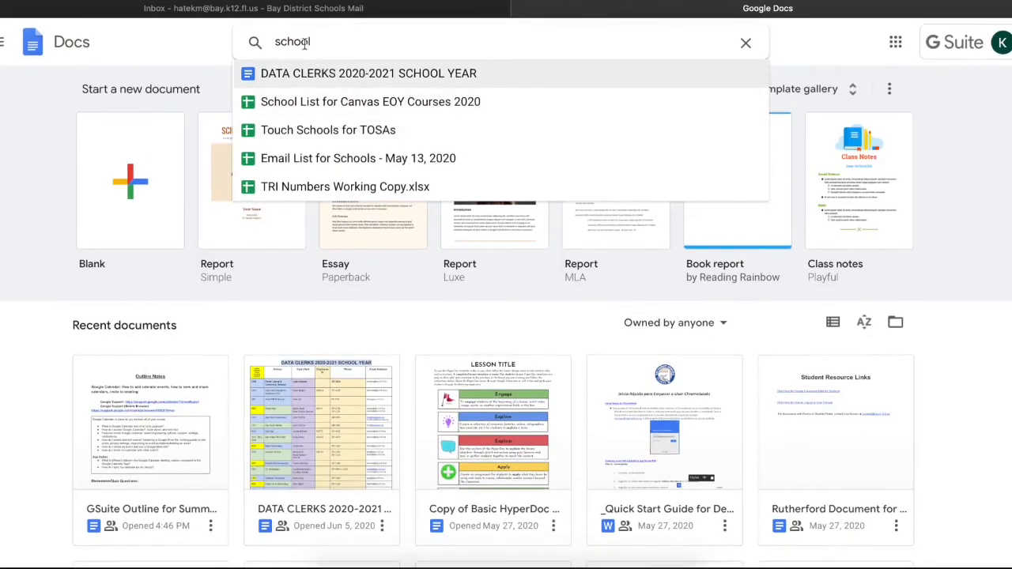
{"action": "double_click", "coordinate": [298, 41]}
{"action": "key", "text": "BackSpace"}
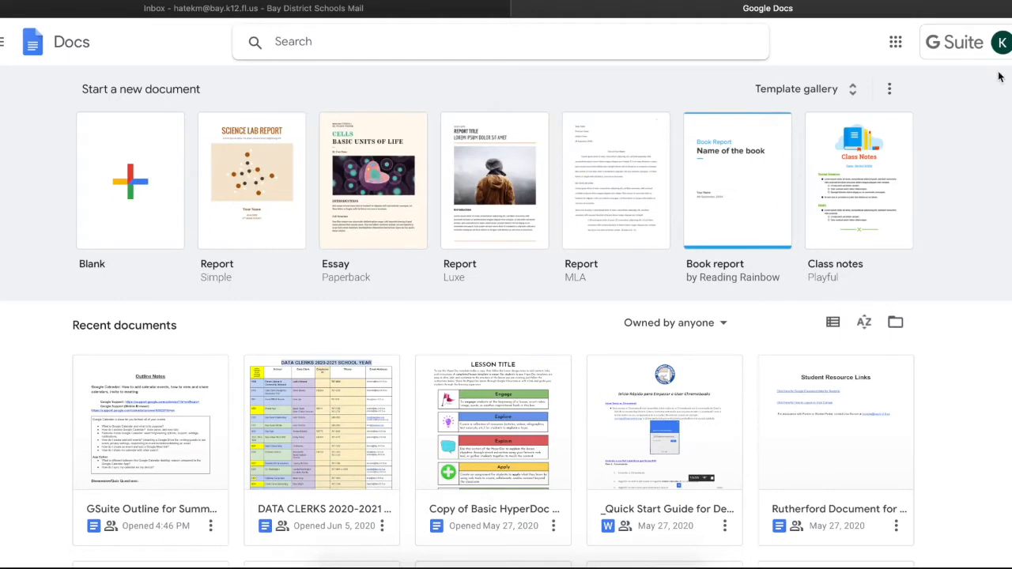
Show the list of Google apps from the Docs home page.
{"action": "left_click", "coordinate": [895, 42]}
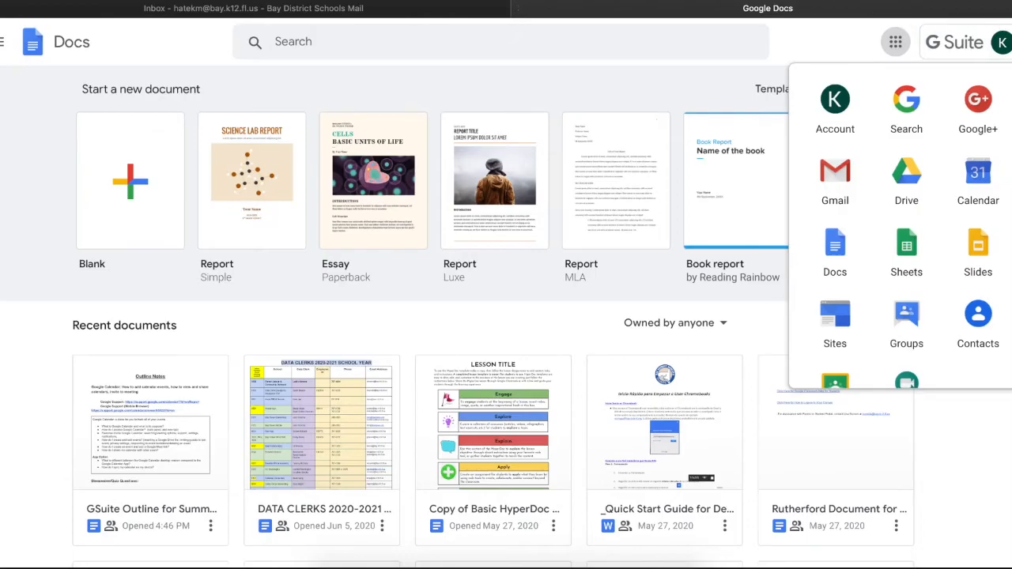
Create a blank document by going to docs.new in a new browser tab, and close that tab.
{"action": "key", "text": "super+t"}
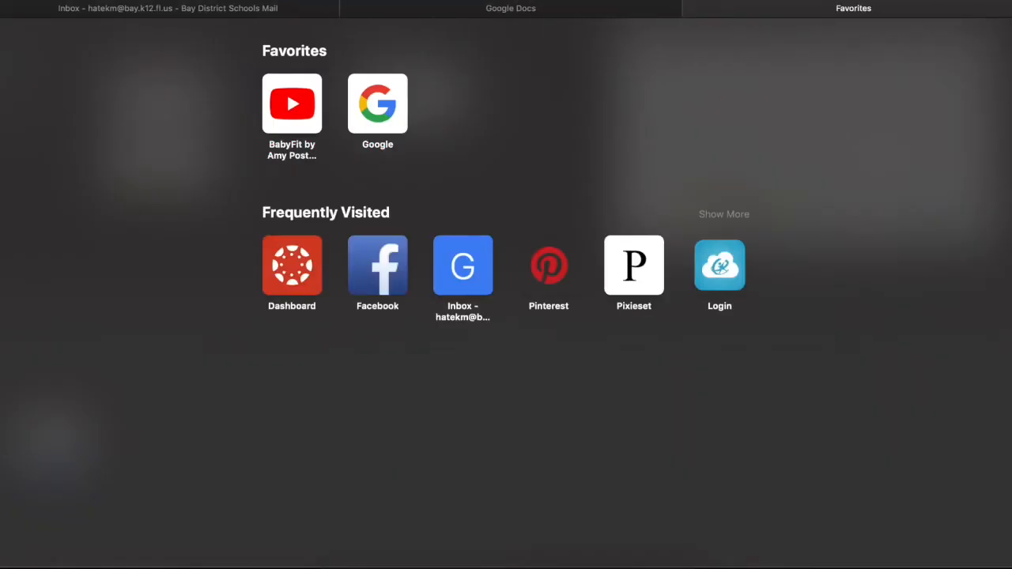
{"action": "type", "text": "docs."}
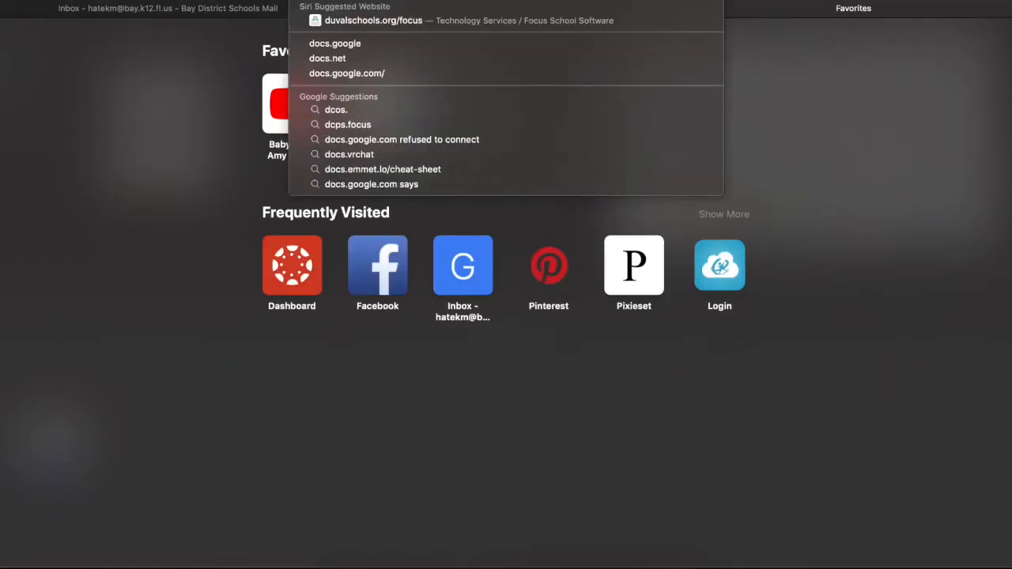
{"action": "key", "text": "BackSpace"}
{"action": "key", "text": "BackSpace"}
{"action": "key", "text": "BackSpace"}
{"action": "key", "text": "BackSpace"}
{"action": "type", "text": "c"}
{"action": "key", "text": "BackSpace"}
{"action": "type", "text": "docs.n"}
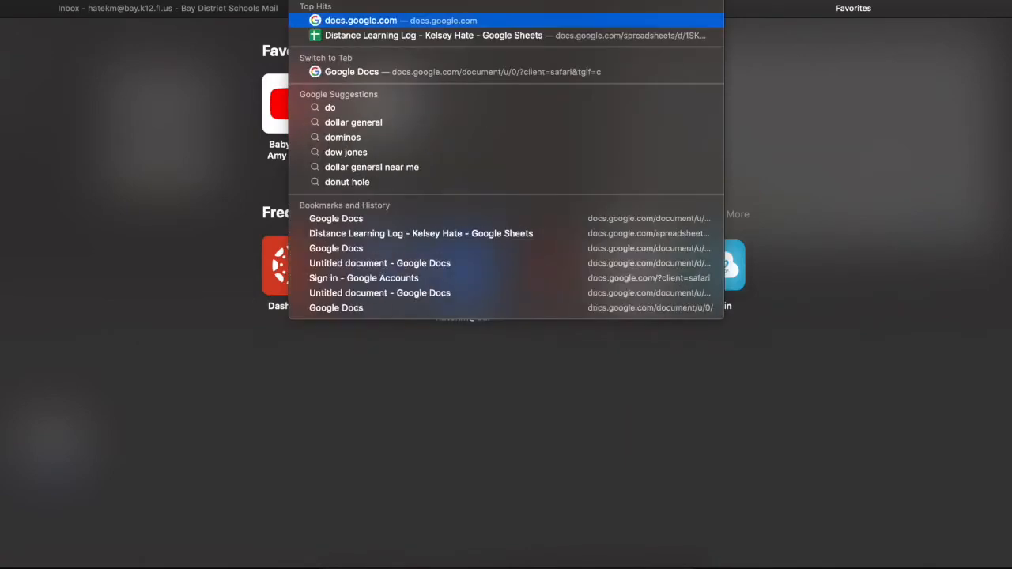
{"action": "type", "text": "ew"}
{"action": "key", "text": "Return"}
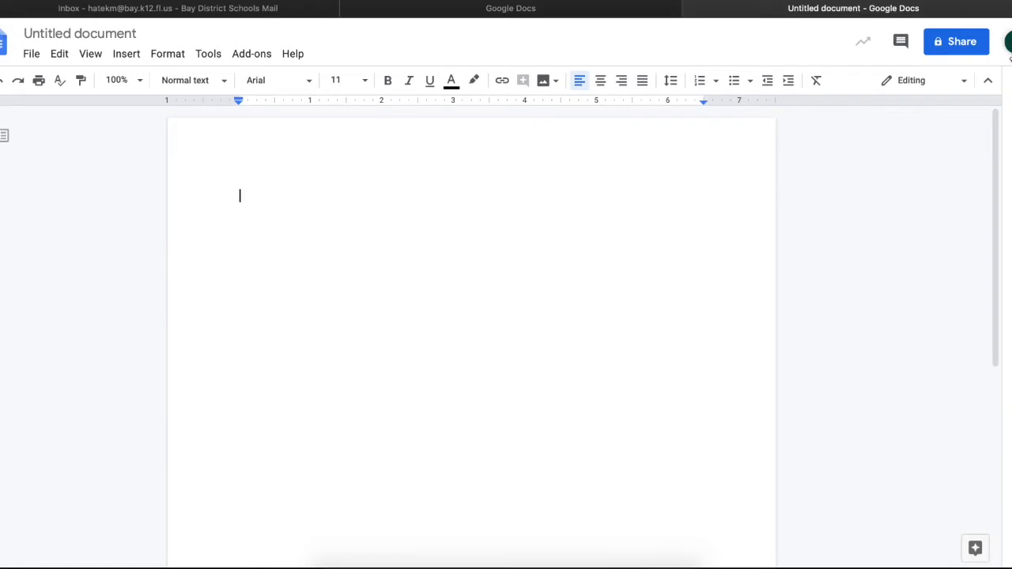
{"action": "left_click", "coordinate": [688, 9]}
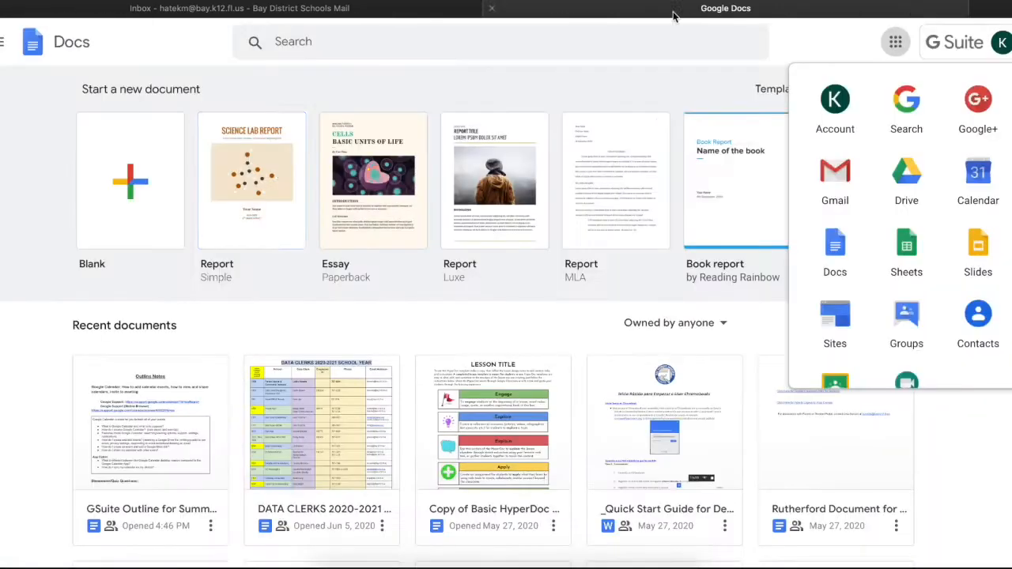
Create a blank document from the Docs home page and title it "School Year 2020-2021".
{"action": "left_click", "coordinate": [117, 197]}
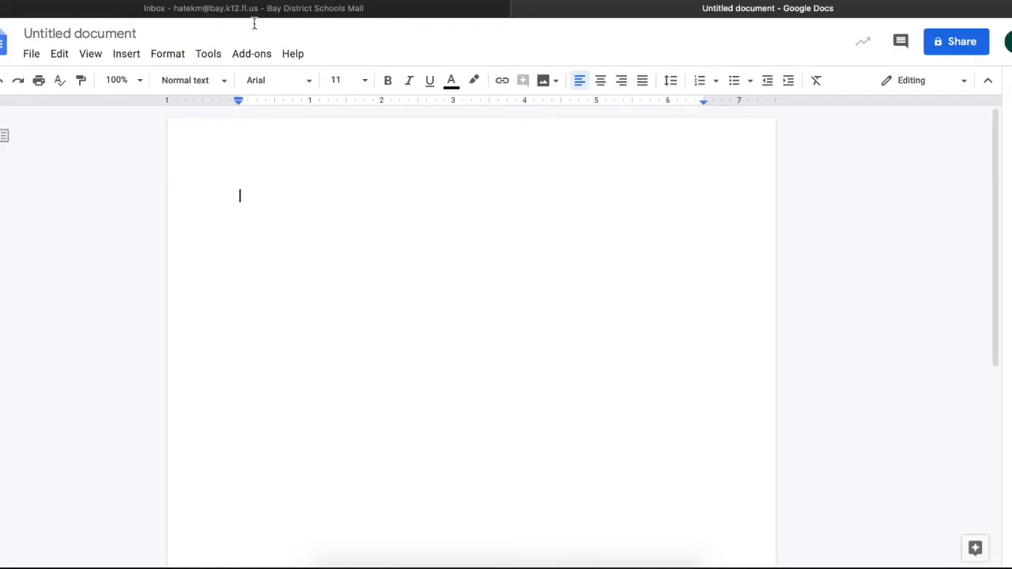
{"action": "left_click", "coordinate": [66, 33]}
{"action": "type", "text": "S"}
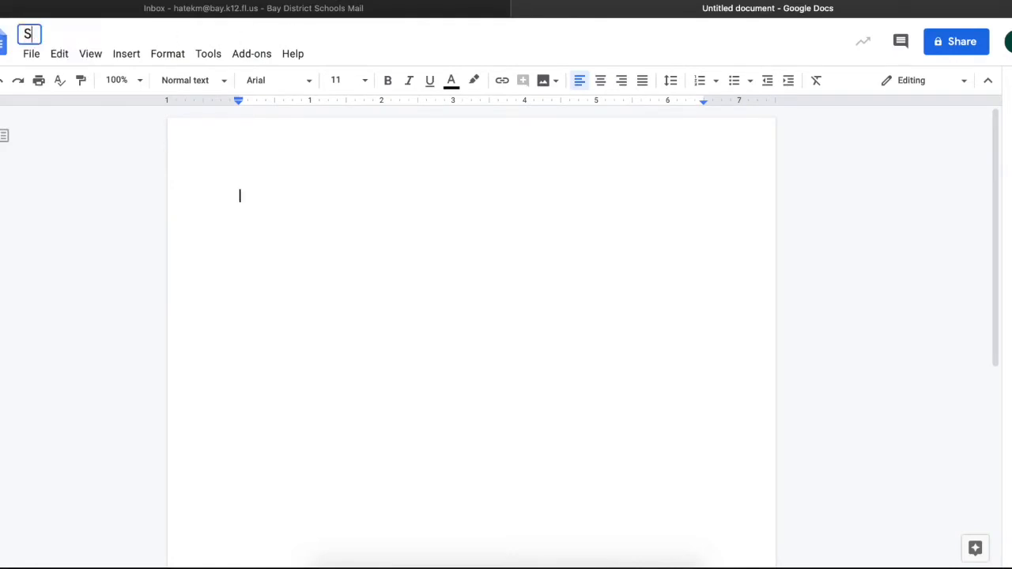
{"action": "type", "text": "chool Year "}
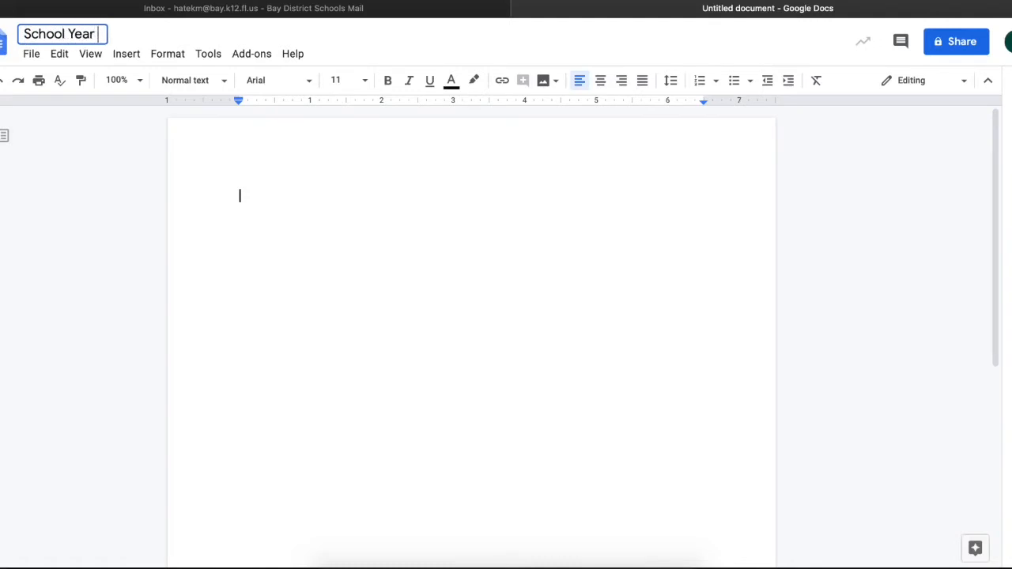
{"action": "type", "text": "2020-202"}
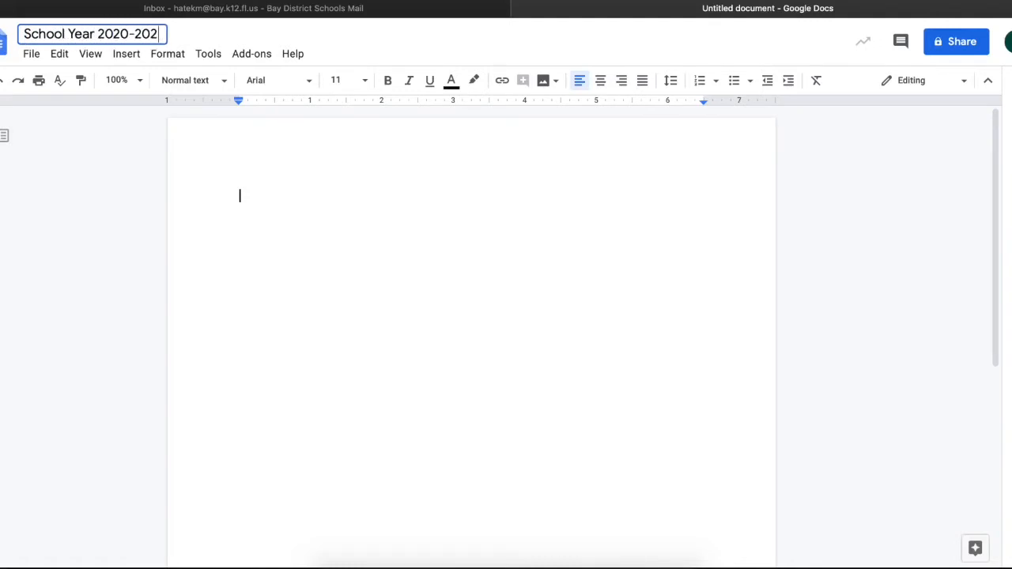
{"action": "type", "text": "1"}
{"action": "left_click", "coordinate": [131, 187]}
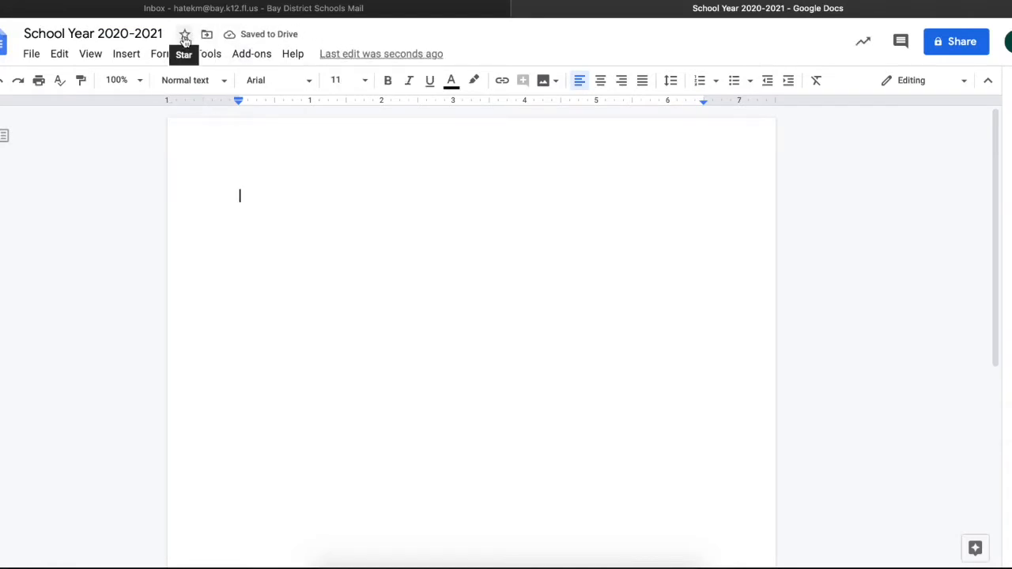
Move the document from My Drive to the "2020-2021 School Year" folder, and undo the move.
{"action": "left_click", "coordinate": [207, 35]}
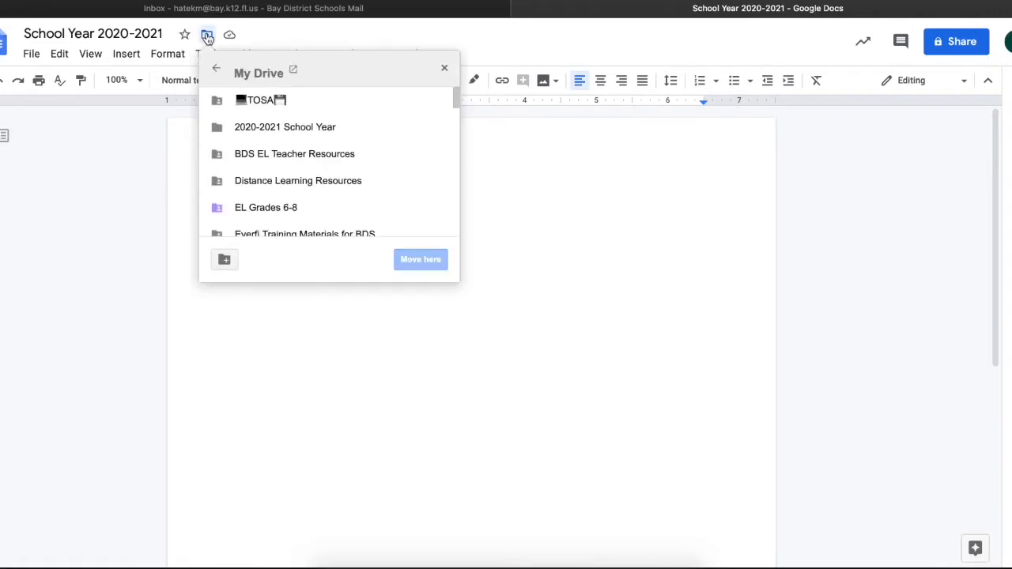
{"action": "scroll", "coordinate": [313, 130], "scroll_direction": "down", "scroll_amount": 1}
{"action": "left_click", "coordinate": [330, 99]}
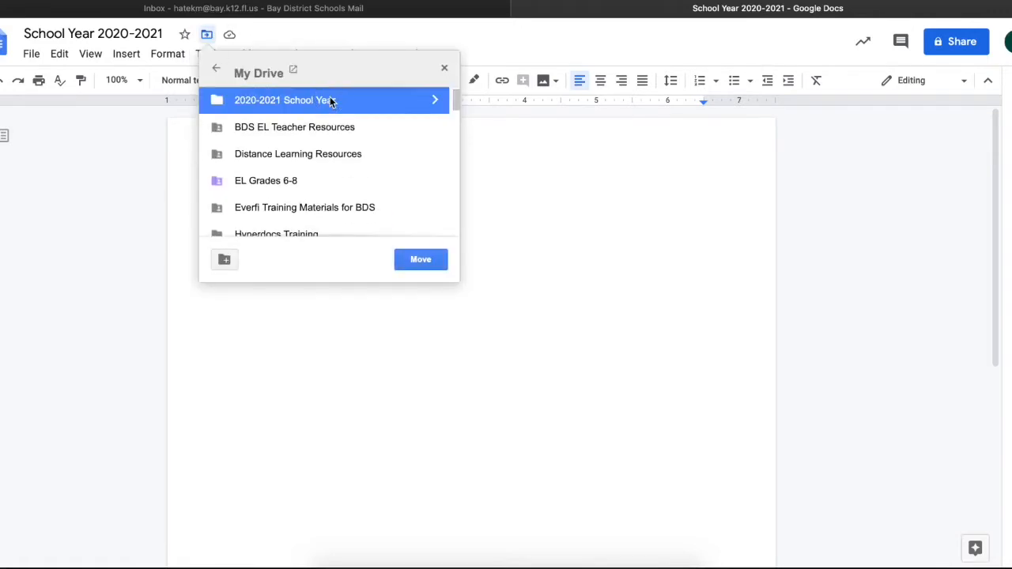
{"action": "left_click", "coordinate": [421, 259]}
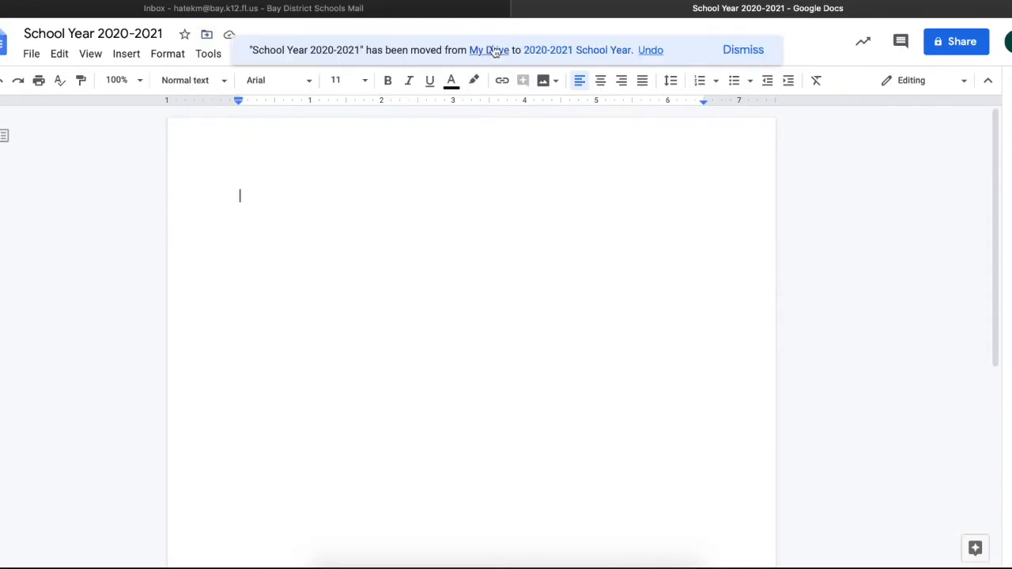
{"action": "left_click", "coordinate": [650, 51]}
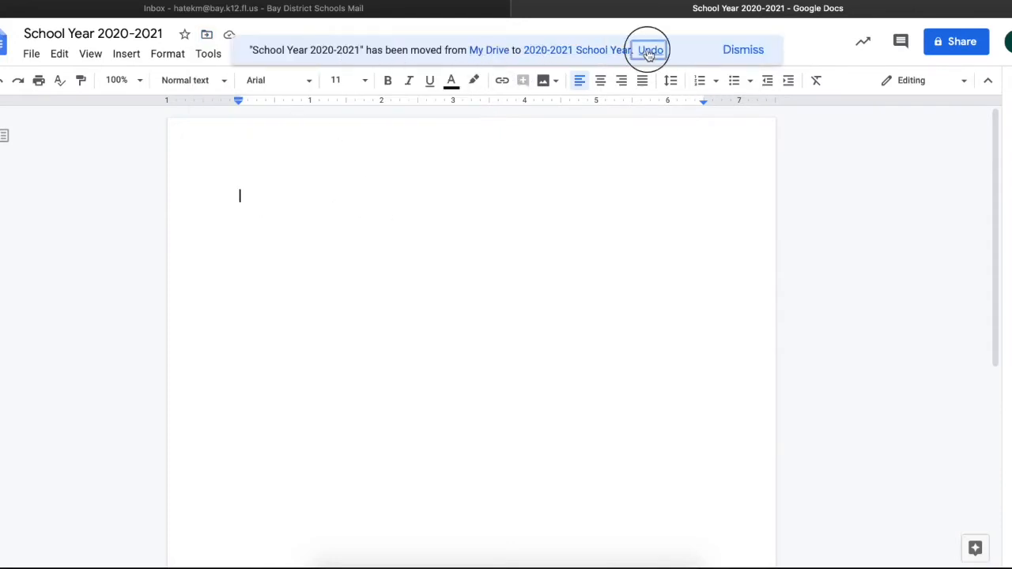
{"action": "left_click", "coordinate": [757, 49]}
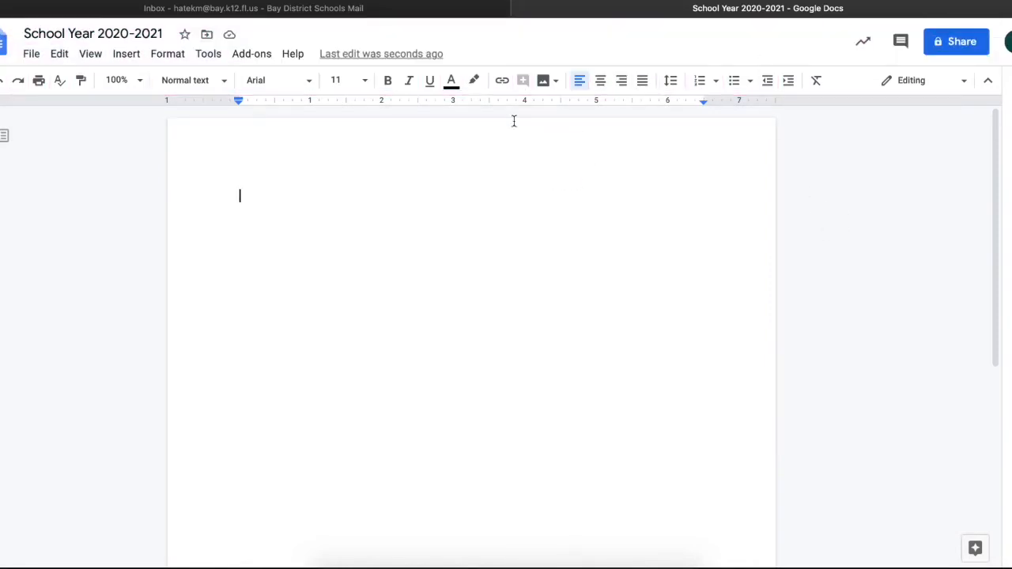
View the document's Drive save status and its comment history, closing each one after viewing.
{"action": "left_click", "coordinate": [230, 37]}
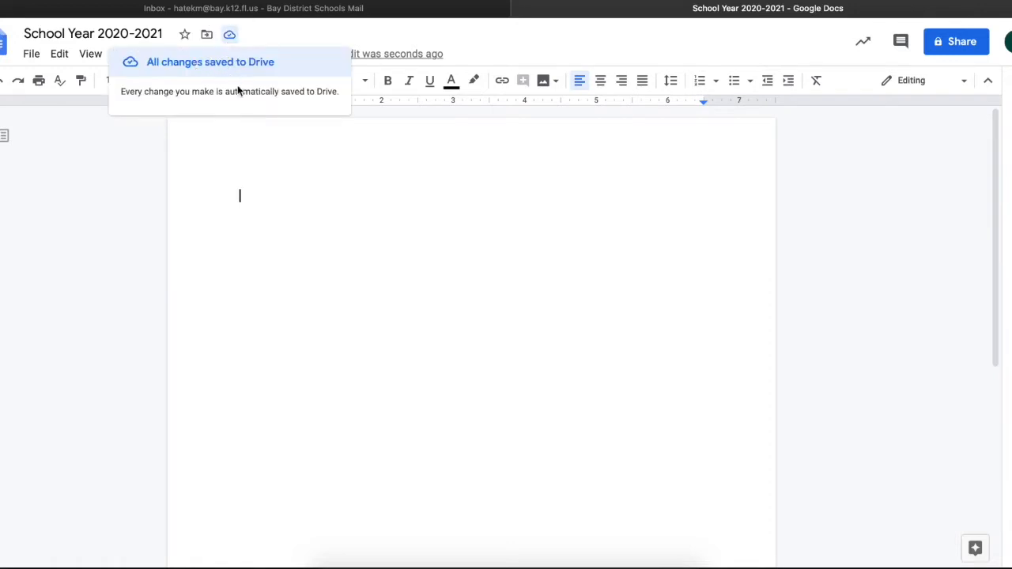
{"action": "left_click", "coordinate": [92, 187]}
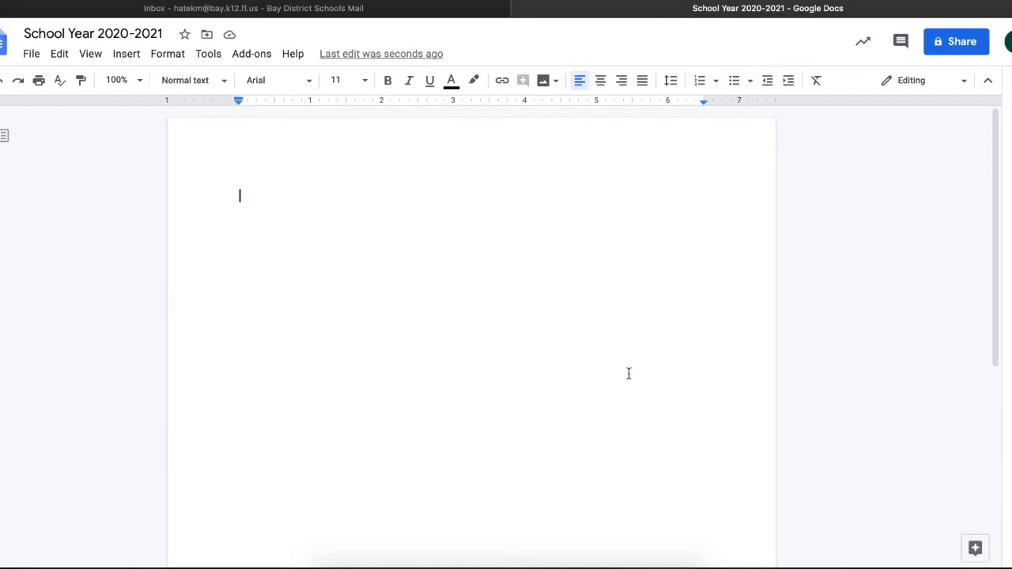
{"action": "left_click", "coordinate": [908, 42]}
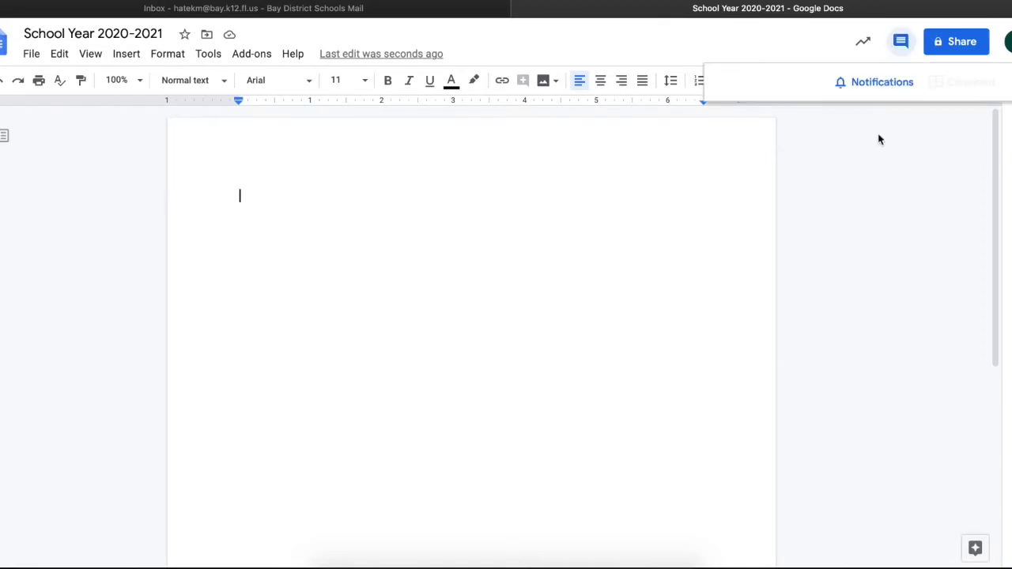
{"action": "left_click", "coordinate": [906, 45]}
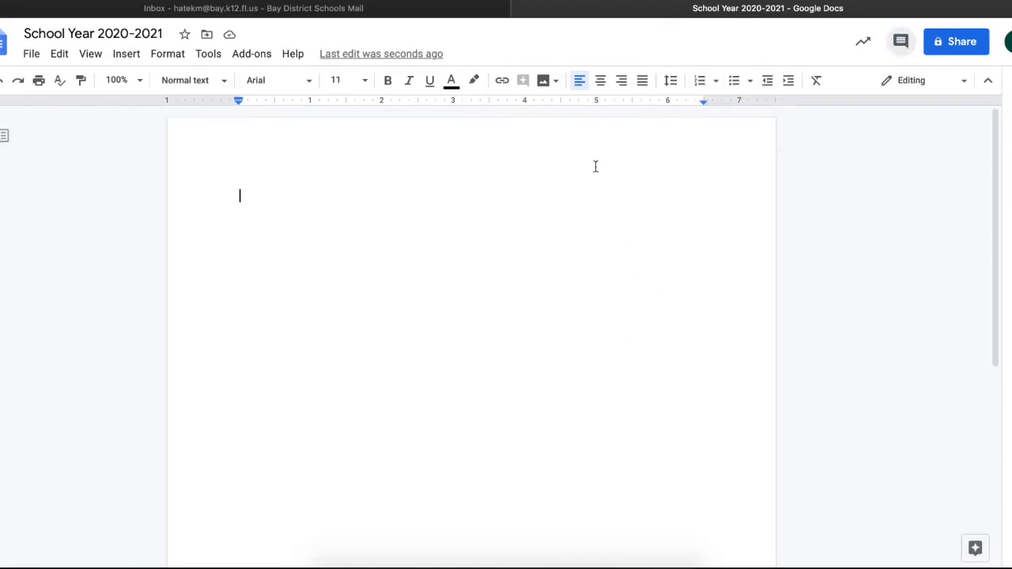
Open the document's sharing settings, dismiss the sharing restrictions tip, and add a suggested colleague as recipient.
{"action": "left_click", "coordinate": [960, 46]}
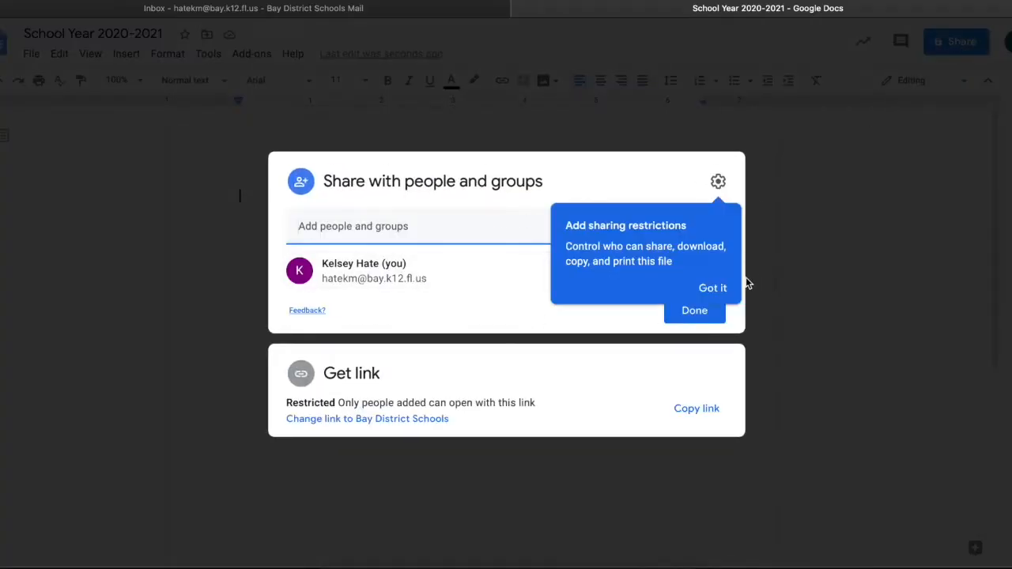
{"action": "left_click", "coordinate": [710, 286]}
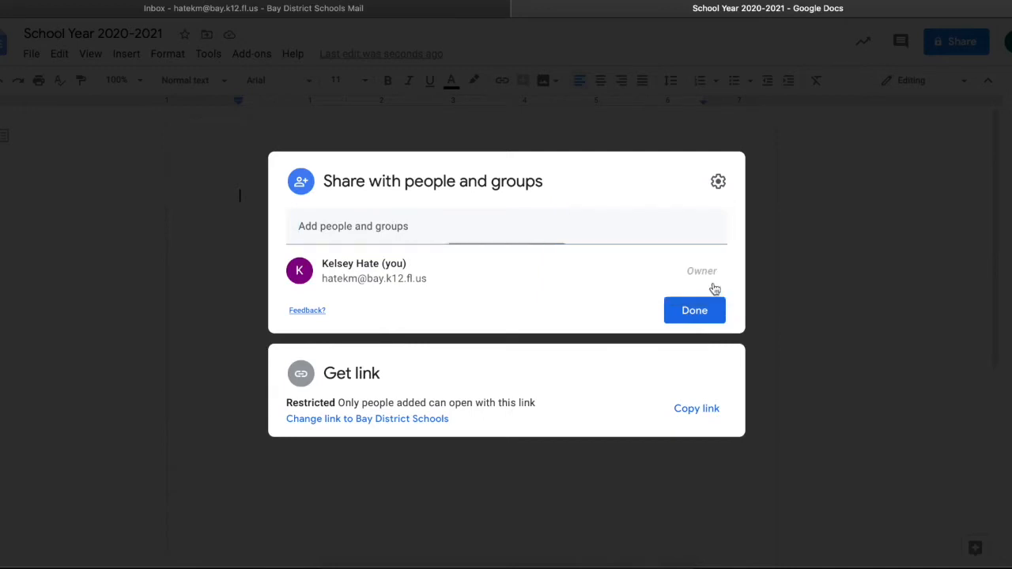
{"action": "left_click", "coordinate": [594, 226]}
{"action": "type", "text": "su"}
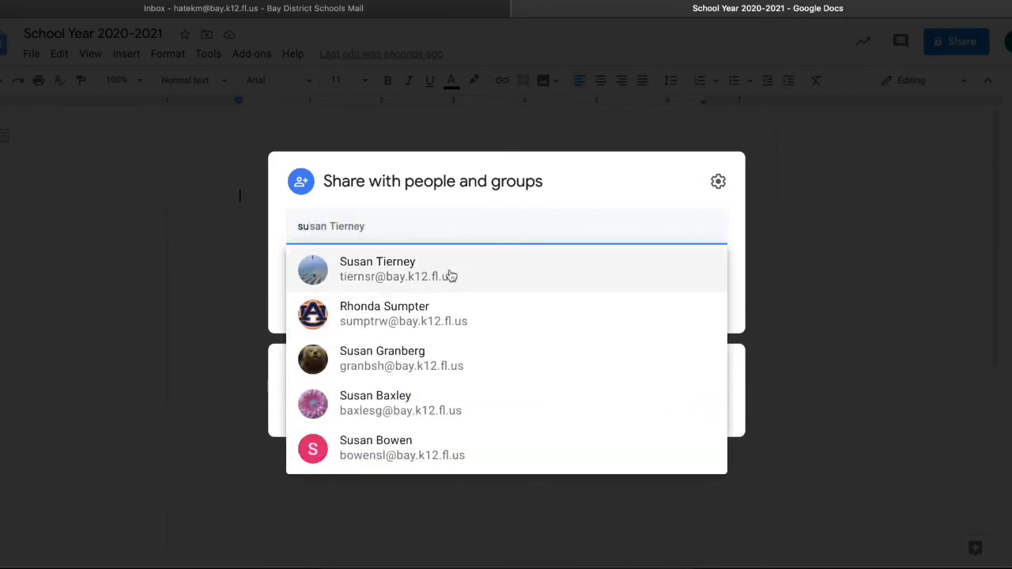
{"action": "left_click", "coordinate": [450, 274]}
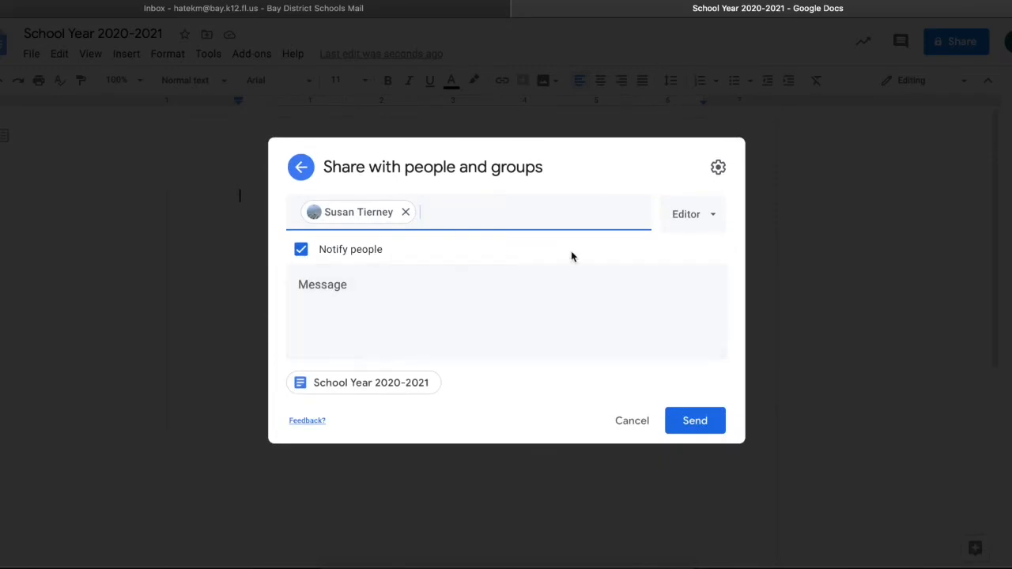
Review the Viewer, Commenter and Editor roles for the recipient, keep Editor, and cancel the sharing without sending.
{"action": "left_click", "coordinate": [707, 219]}
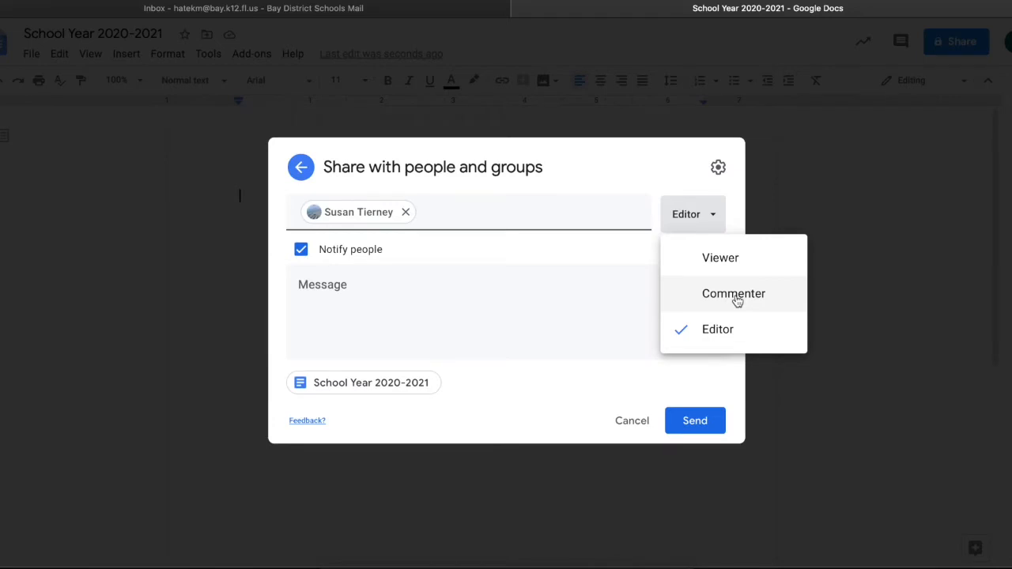
{"action": "left_click", "coordinate": [718, 328]}
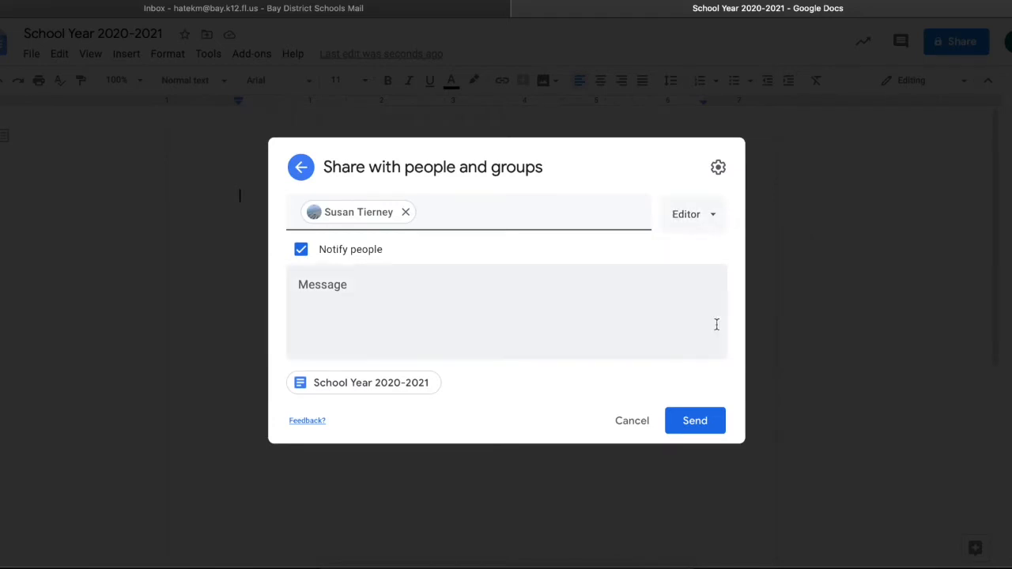
{"action": "left_click", "coordinate": [692, 227]}
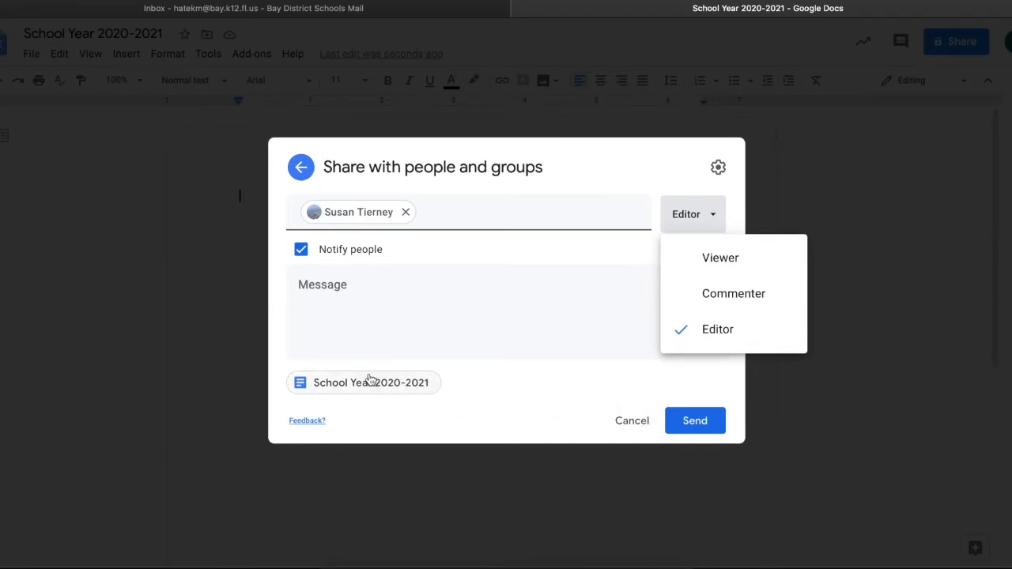
{"action": "left_click", "coordinate": [640, 429]}
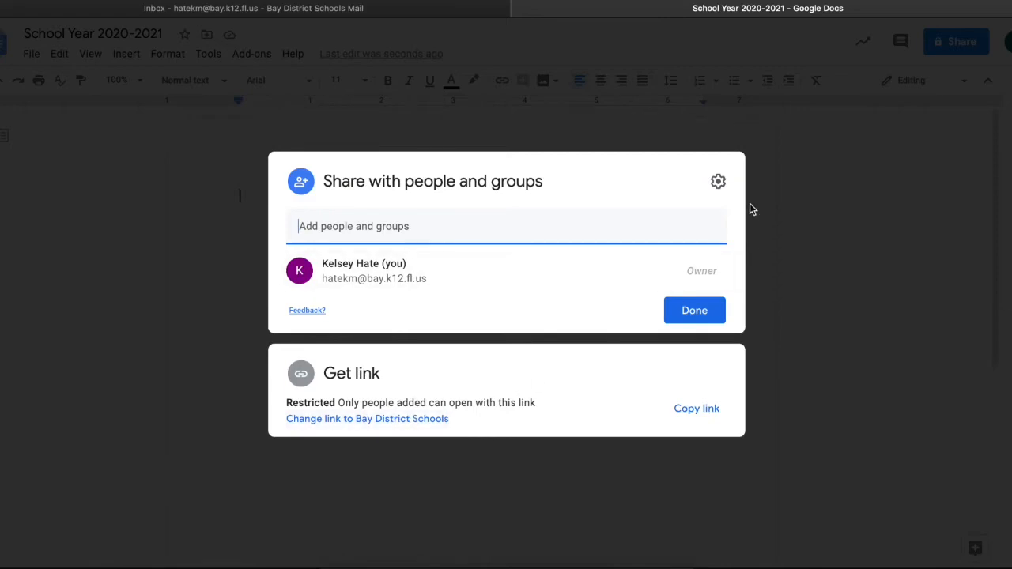
{"action": "left_click", "coordinate": [794, 210]}
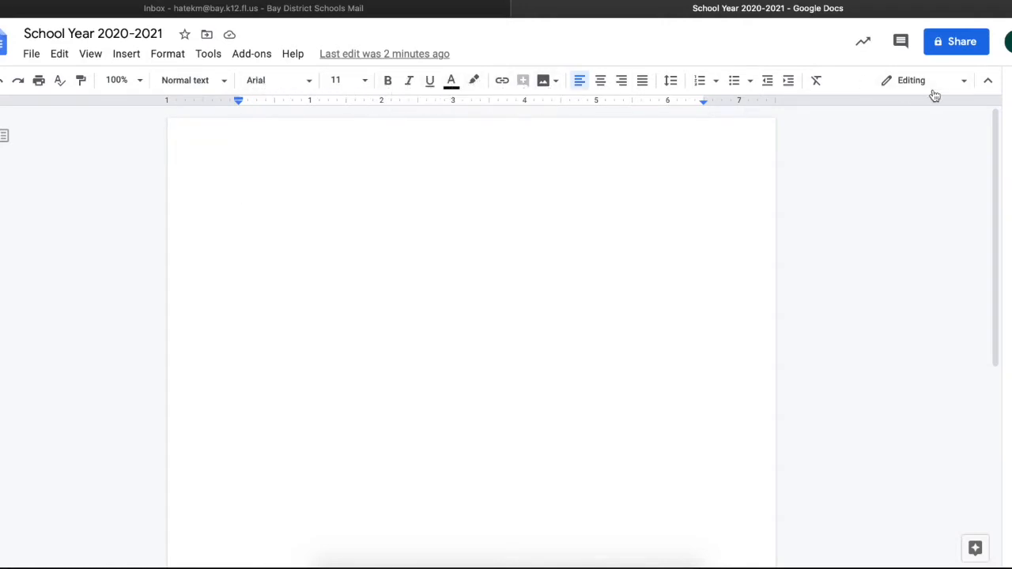
Look over the Editing, Suggesting and Viewing modes, and hide and restore the document's menus.
{"action": "left_click", "coordinate": [962, 83]}
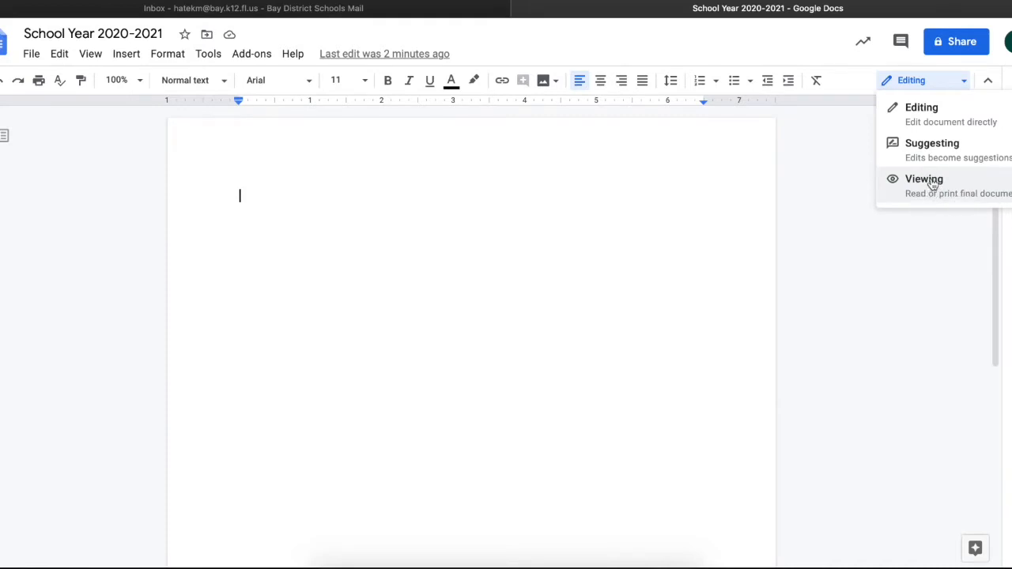
{"action": "left_click", "coordinate": [940, 239]}
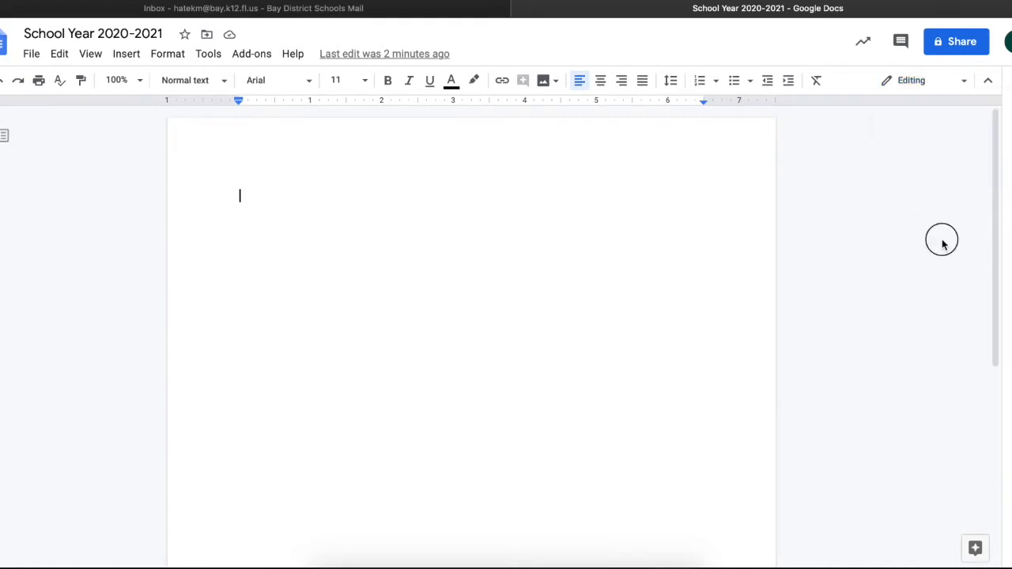
{"action": "left_click", "coordinate": [991, 83]}
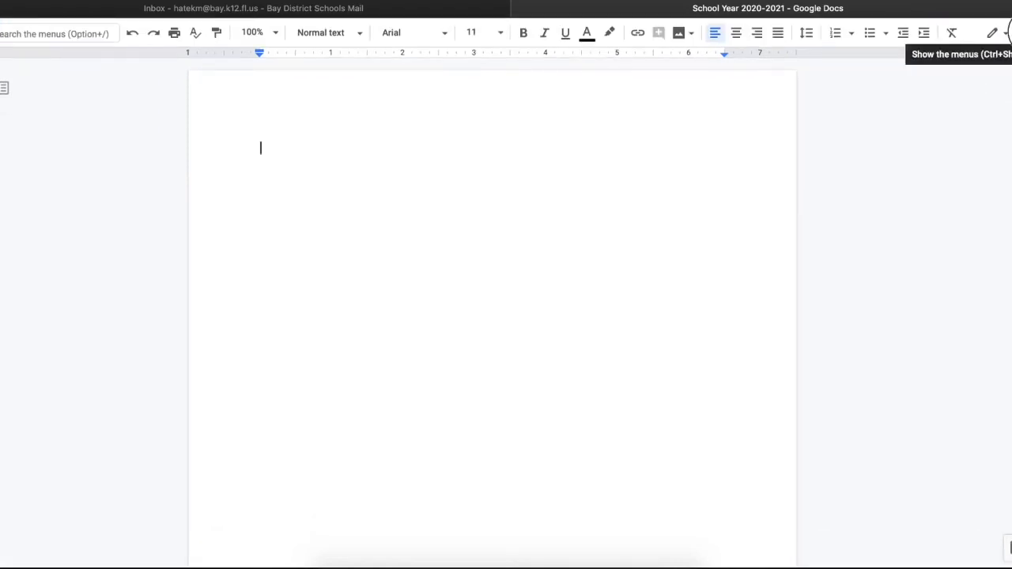
{"action": "left_click", "coordinate": [1007, 32]}
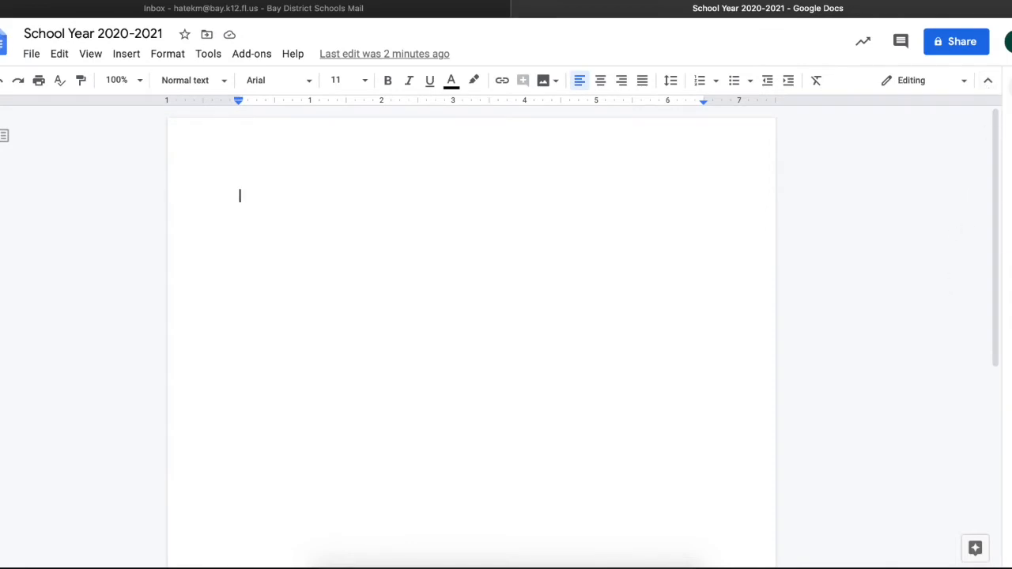
Show the Calendar and Keep side panels, and insert the Keep note about the CANVAS Quick Start course into the document.
{"action": "left_click", "coordinate": [1007, 87]}
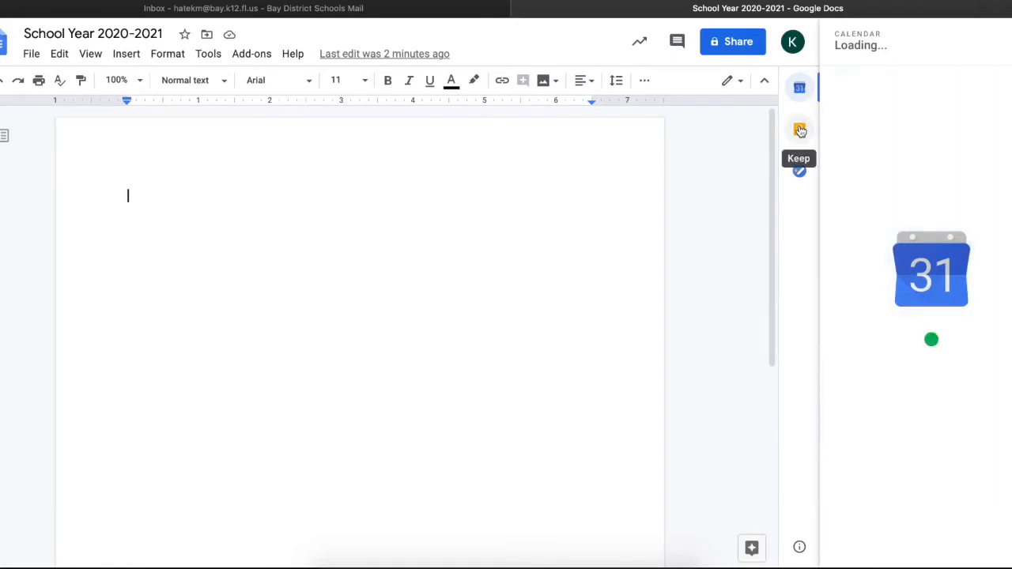
{"action": "left_click", "coordinate": [802, 136]}
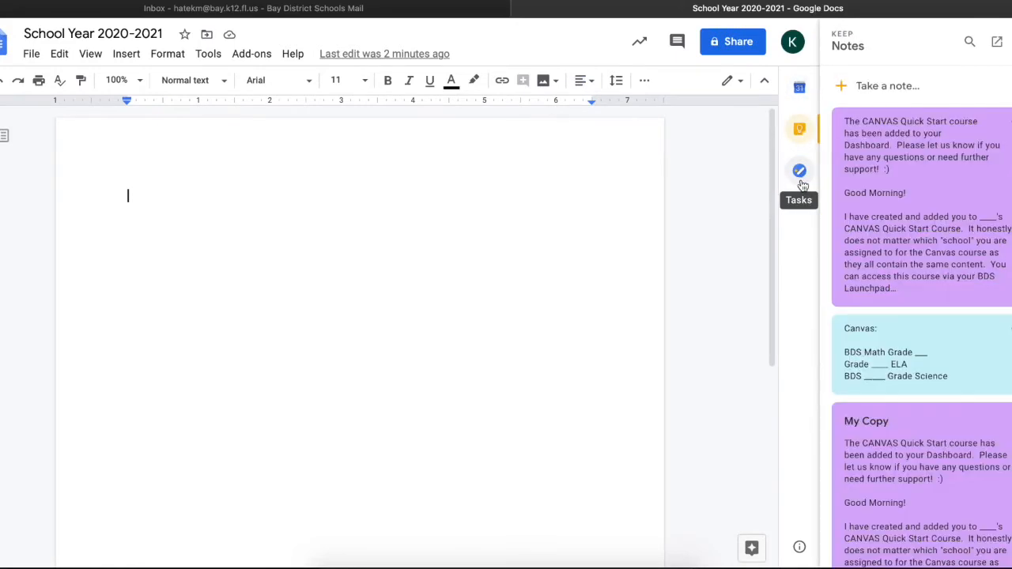
{"action": "left_click", "coordinate": [927, 168]}
{"action": "left_click_drag", "start_coordinate": [927, 169], "coordinate": [212, 228]}
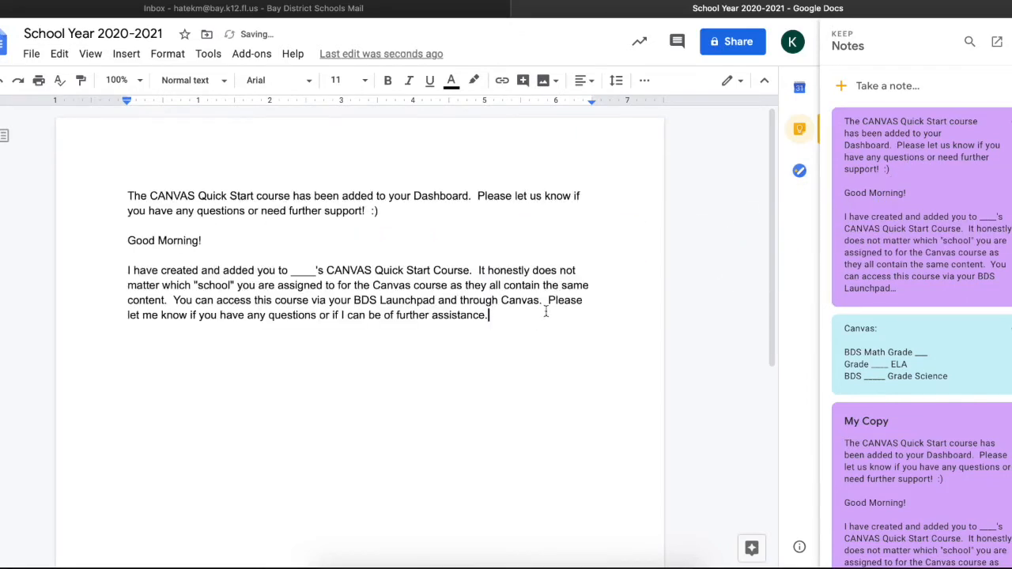
Delete all the inserted note text from the document and close the Keep notes.
{"action": "left_click_drag", "start_coordinate": [504, 318], "coordinate": [124, 196]}
{"action": "key", "text": "BackSpace"}
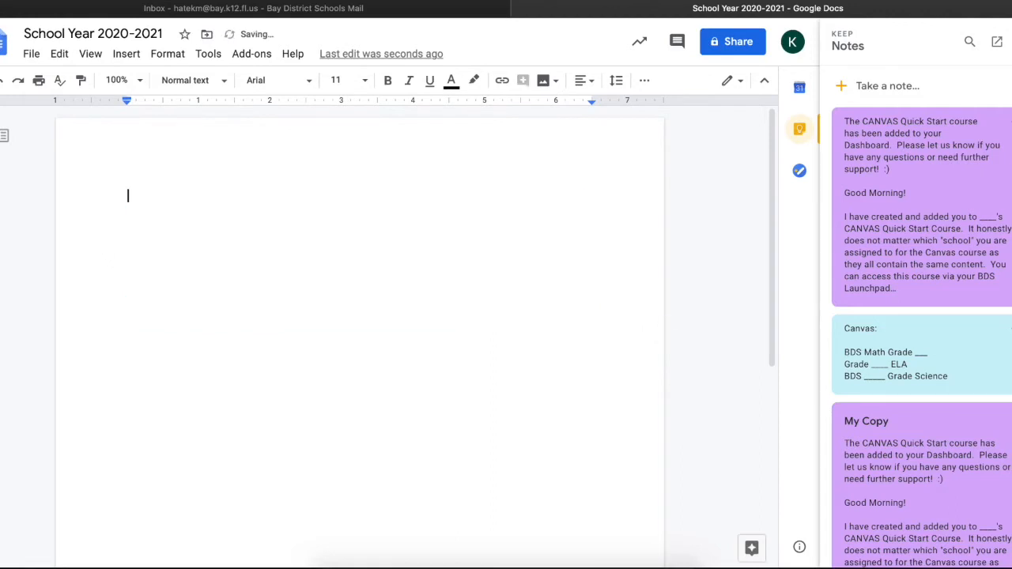
{"action": "left_click", "coordinate": [1011, 42]}
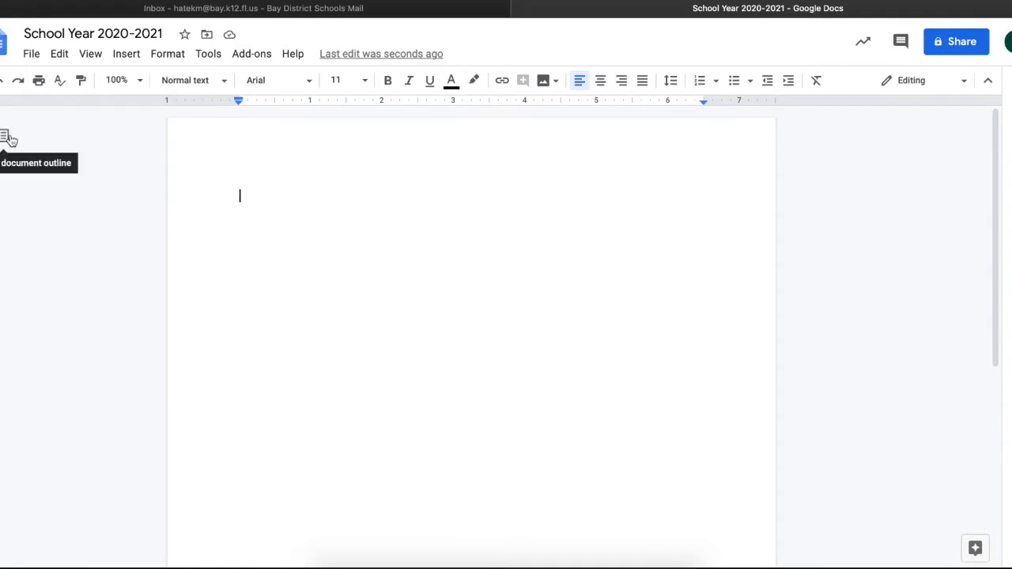
Open Explore and search the documents and the web for "beach".
{"action": "left_click", "coordinate": [971, 551]}
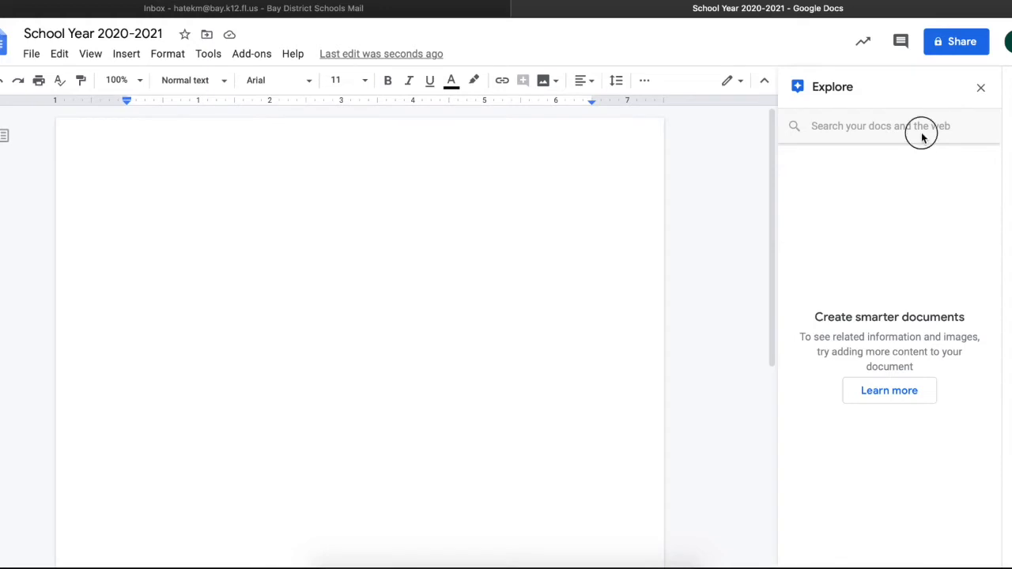
{"action": "left_click", "coordinate": [921, 133]}
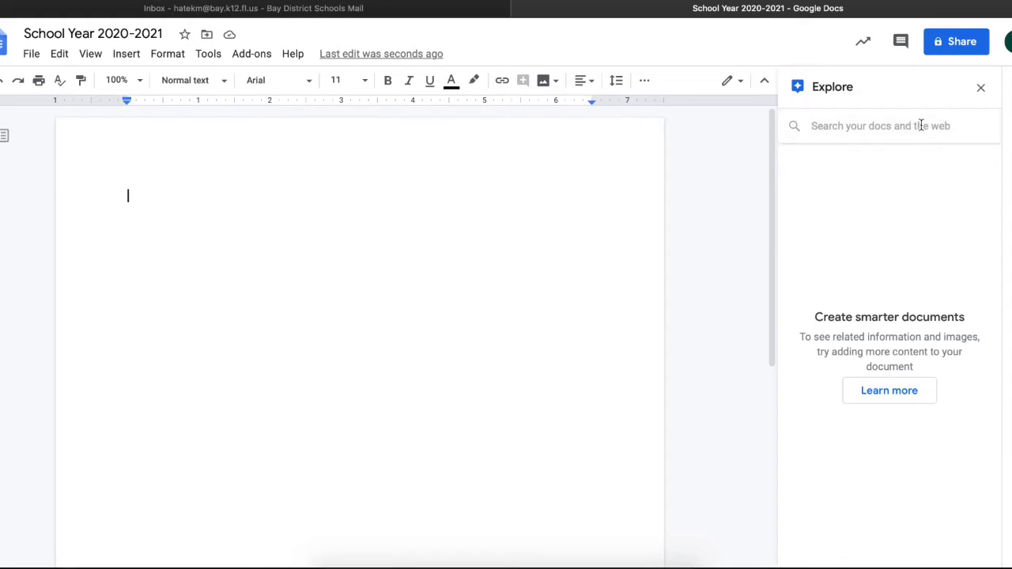
{"action": "type", "text": "bea"}
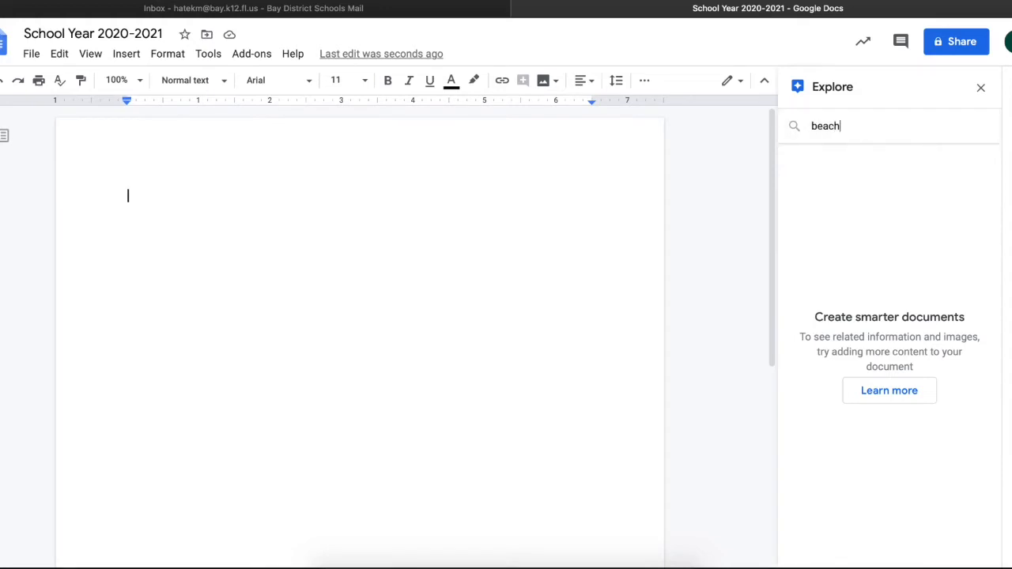
{"action": "type", "text": "ch"}
{"action": "key", "text": "Return"}
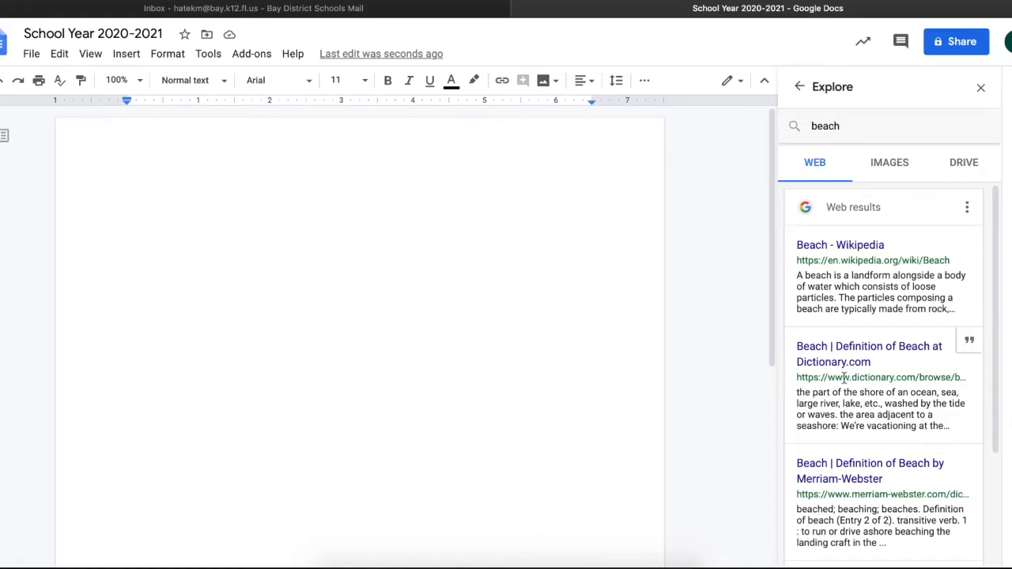
Open the Florida Beaches web result, look through the Visit Florida page, and return to the School Year 2020-2021 document.
{"action": "scroll", "coordinate": [842, 377], "scroll_direction": "down", "scroll_amount": 2}
{"action": "scroll", "coordinate": [842, 378], "scroll_direction": "down", "scroll_amount": 1}
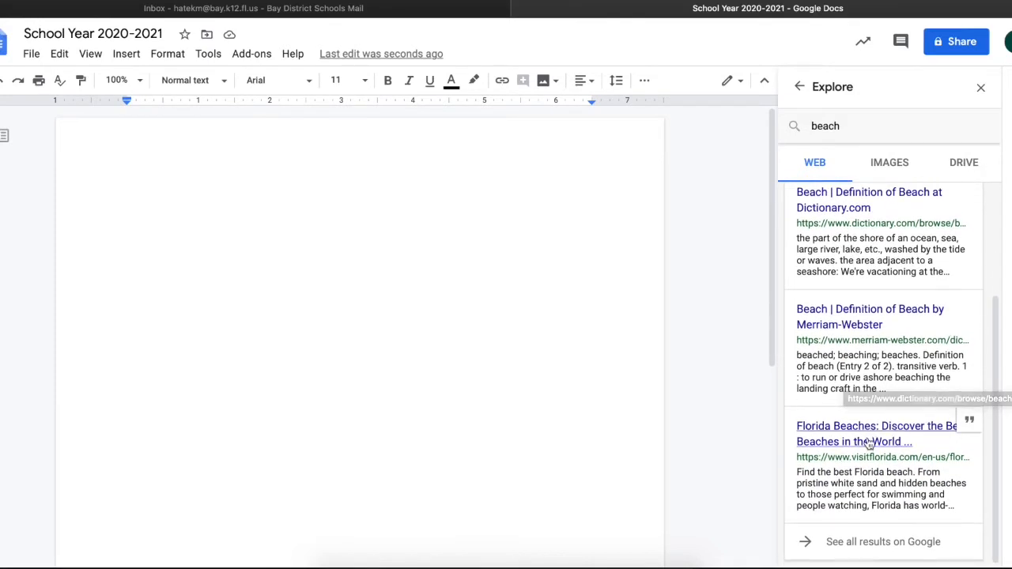
{"action": "left_click", "coordinate": [847, 433]}
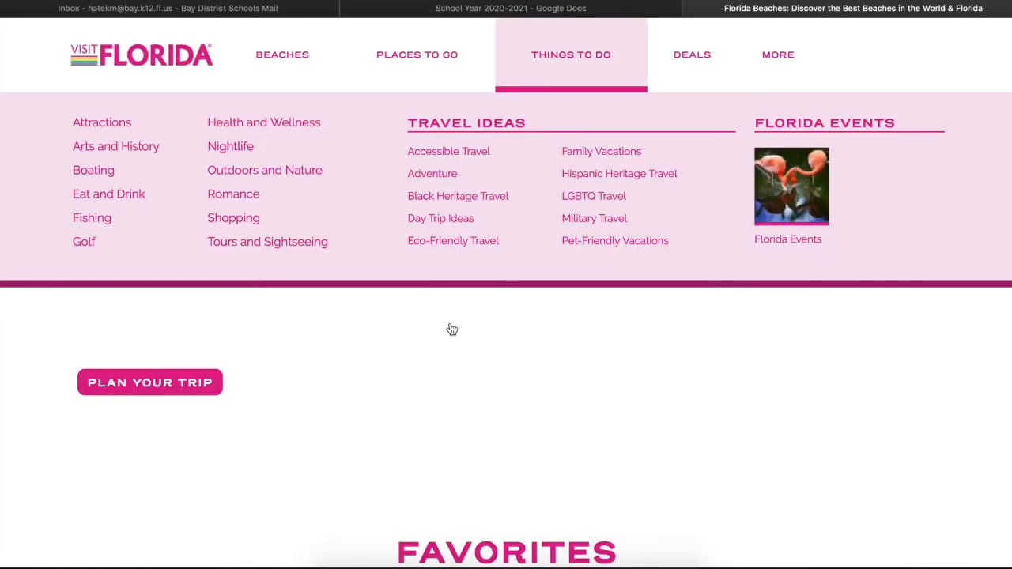
{"action": "scroll", "coordinate": [282, 294], "scroll_direction": "down", "scroll_amount": 10}
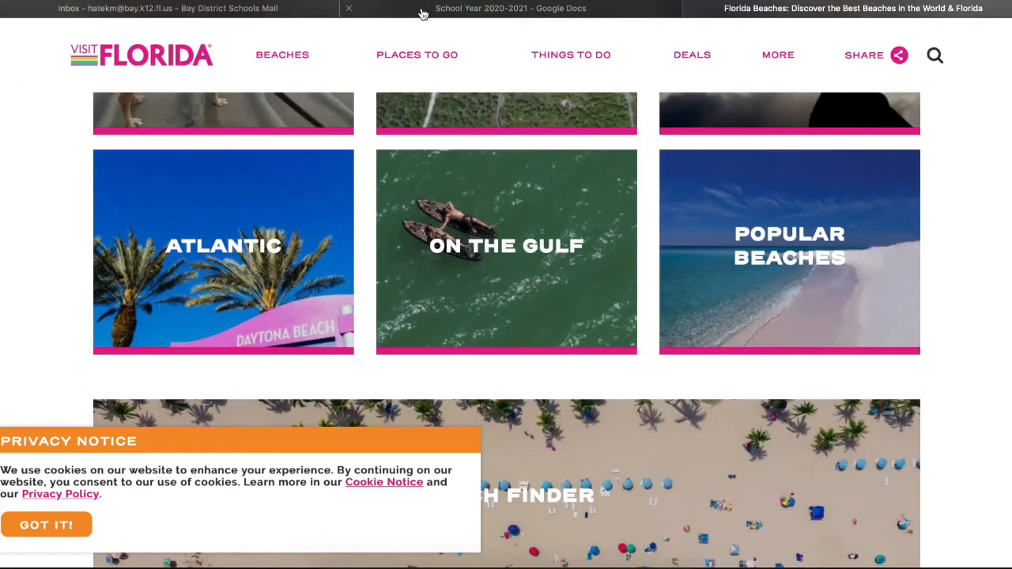
{"action": "left_click", "coordinate": [423, 14]}
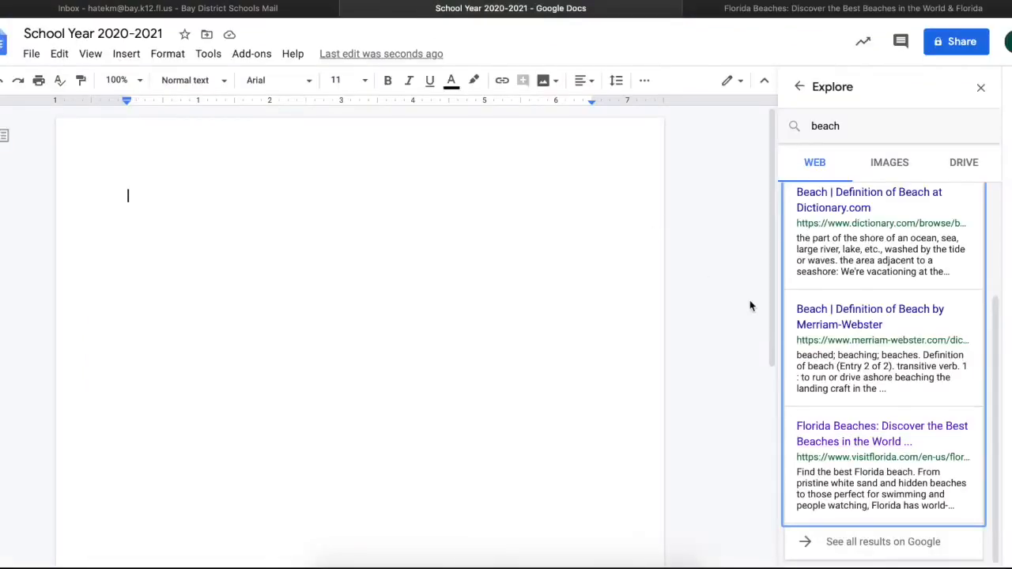
Insert the palm-tree beach picture from Explore's image results into the document, browse more images, and delete the inserted picture.
{"action": "left_click", "coordinate": [893, 163]}
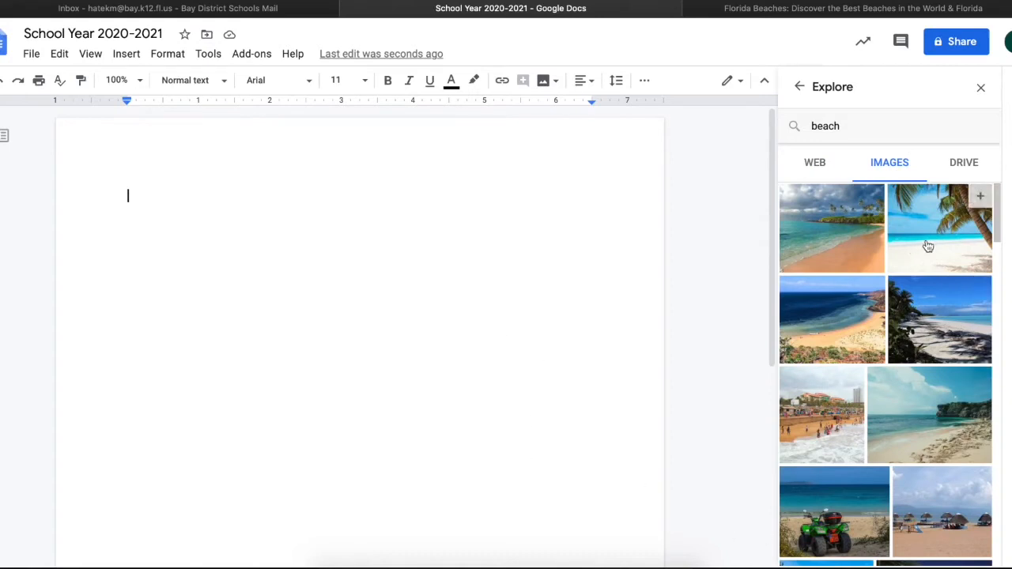
{"action": "left_click_drag", "start_coordinate": [917, 253], "coordinate": [271, 232]}
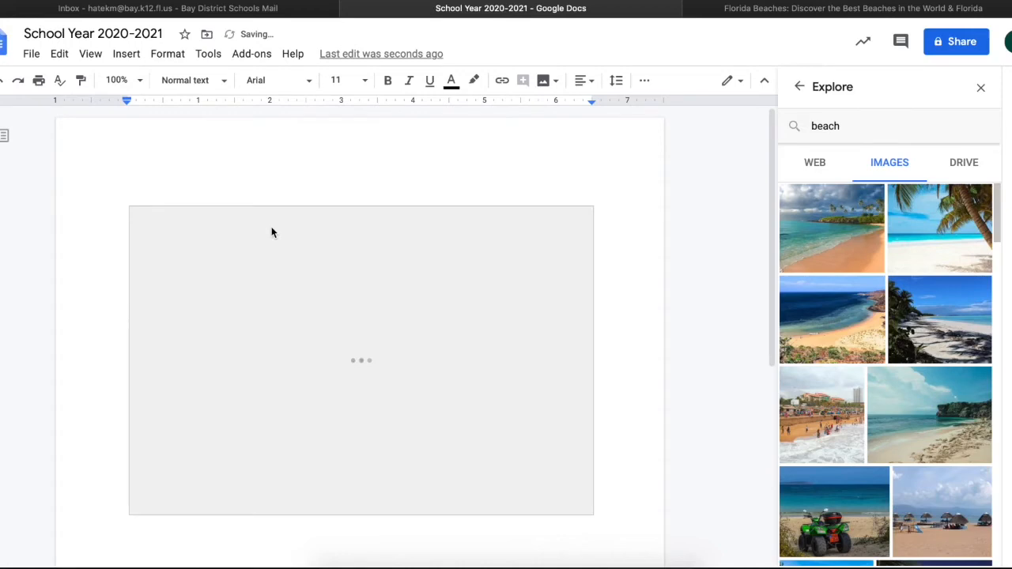
{"action": "scroll", "coordinate": [894, 335], "scroll_direction": "down", "scroll_amount": 5}
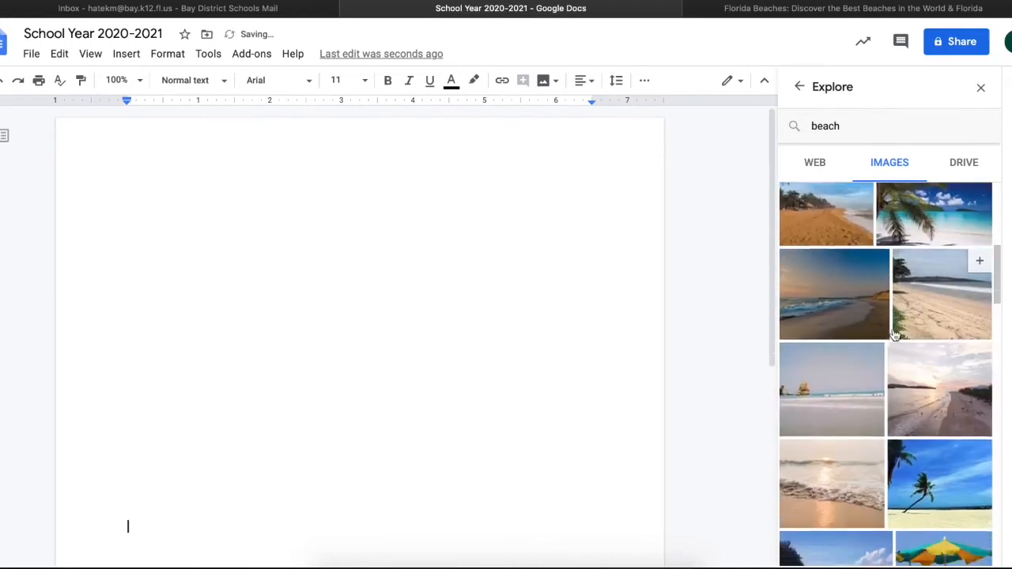
{"action": "scroll", "coordinate": [894, 336], "scroll_direction": "down", "scroll_amount": 2}
{"action": "left_click", "coordinate": [510, 324]}
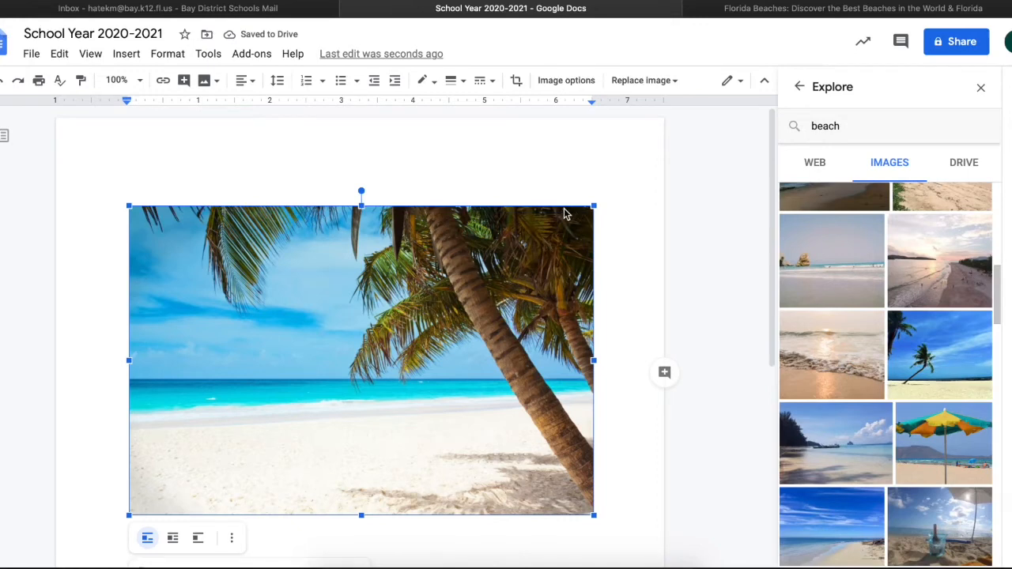
{"action": "key", "text": "Delete"}
Browse the Drive files found for "beach" and close Explore.
{"action": "left_click", "coordinate": [959, 163]}
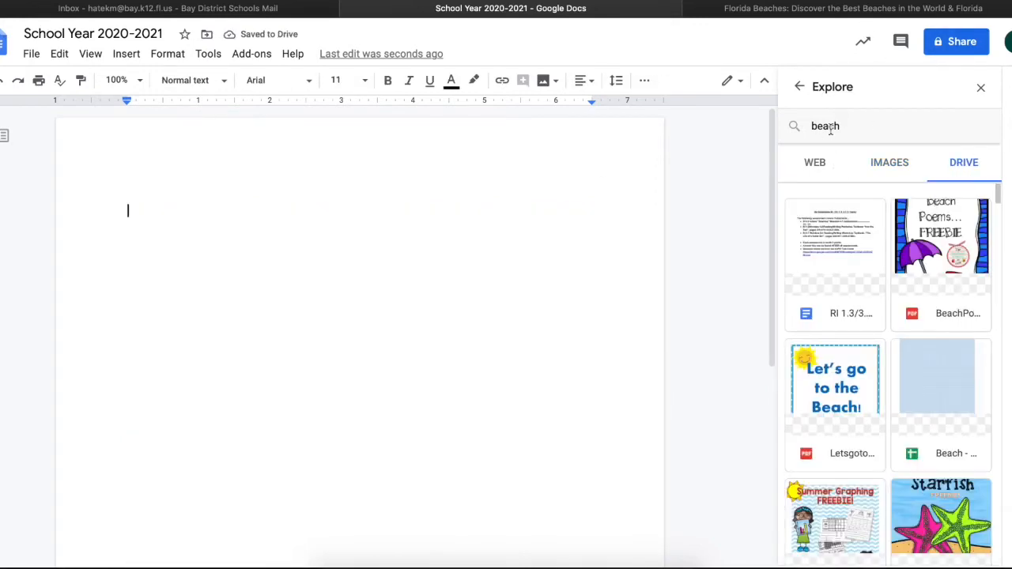
{"action": "scroll", "coordinate": [836, 330], "scroll_direction": "down", "scroll_amount": 8}
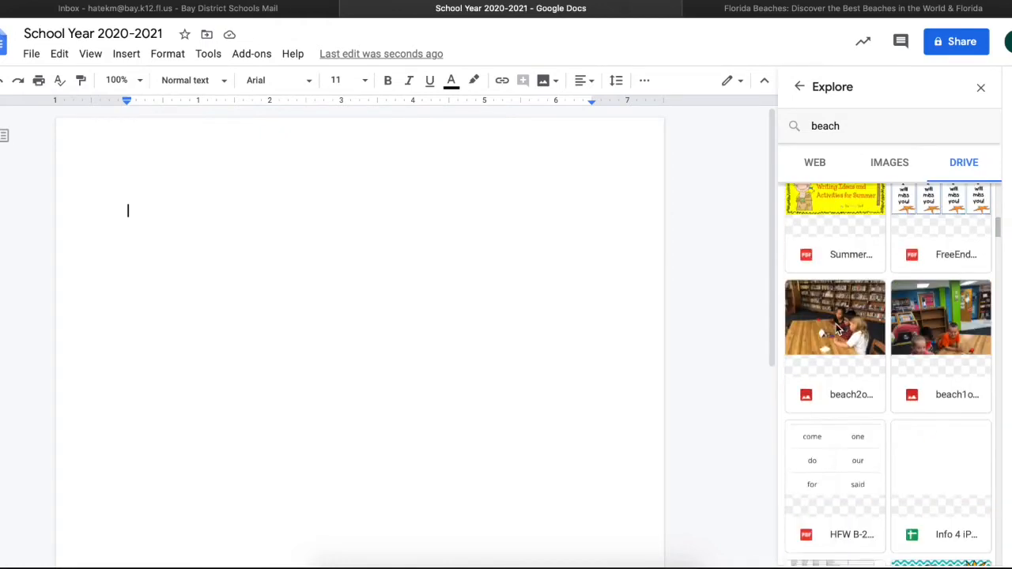
{"action": "scroll", "coordinate": [837, 330], "scroll_direction": "down", "scroll_amount": 2}
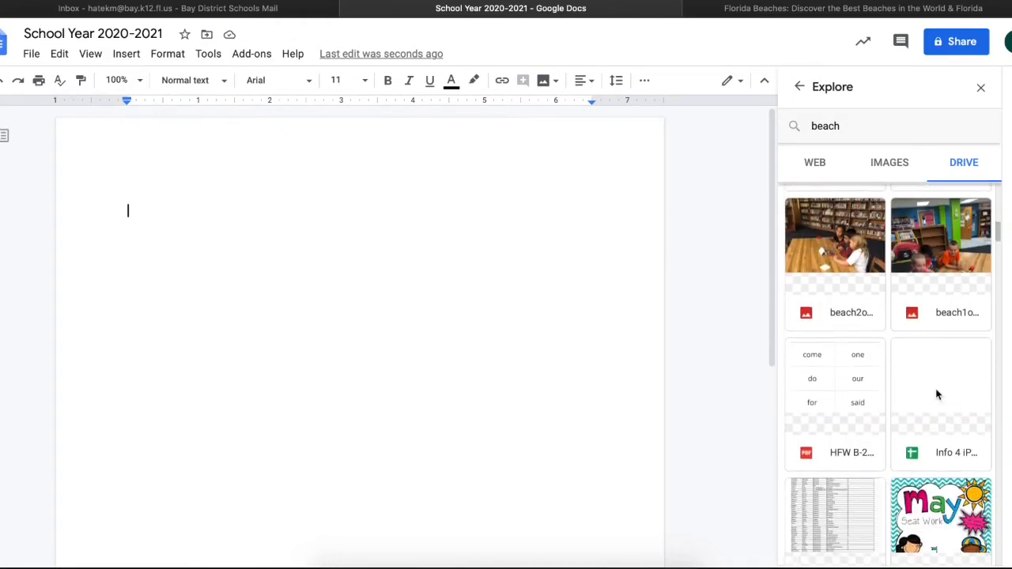
{"action": "scroll", "coordinate": [936, 392], "scroll_direction": "down", "scroll_amount": 8}
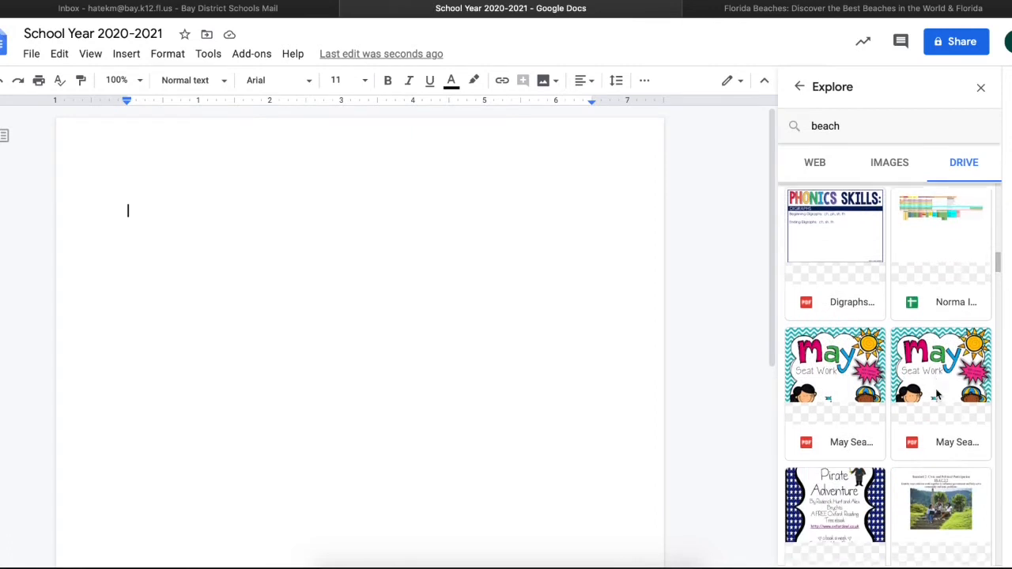
{"action": "scroll", "coordinate": [936, 392], "scroll_direction": "down", "scroll_amount": 5}
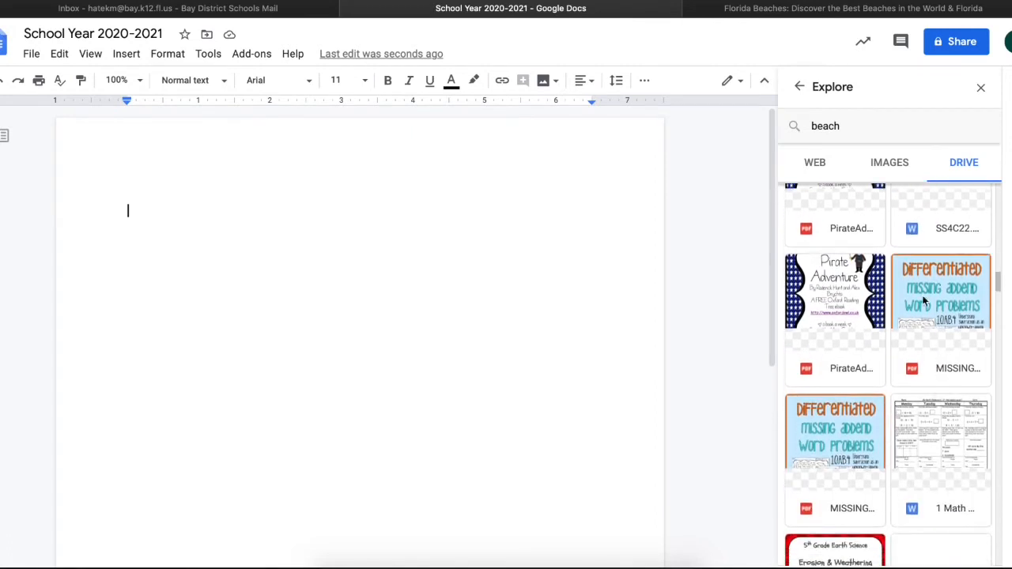
{"action": "scroll", "coordinate": [869, 393], "scroll_direction": "down", "scroll_amount": 4}
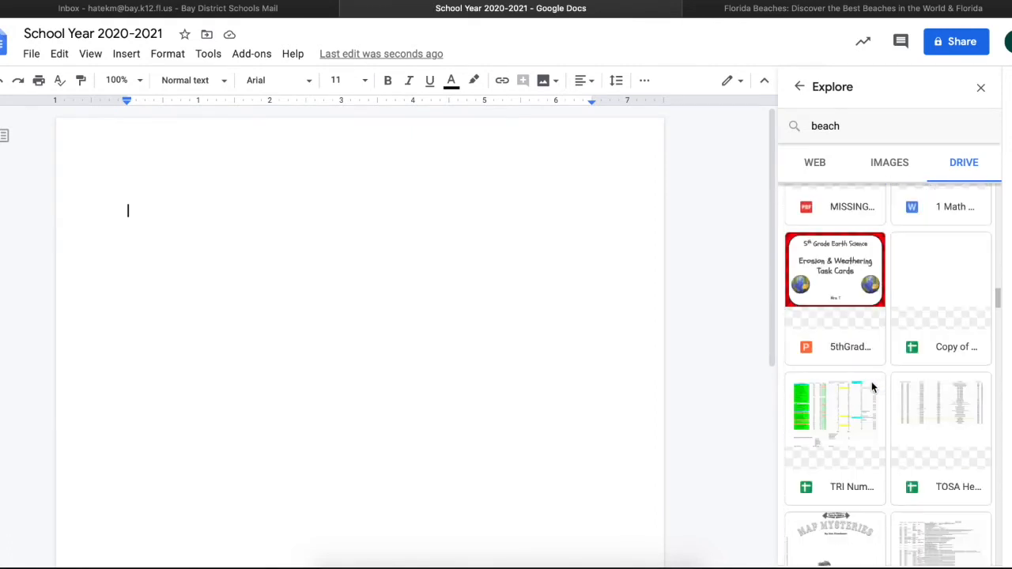
{"action": "scroll", "coordinate": [859, 381], "scroll_direction": "down", "scroll_amount": 3}
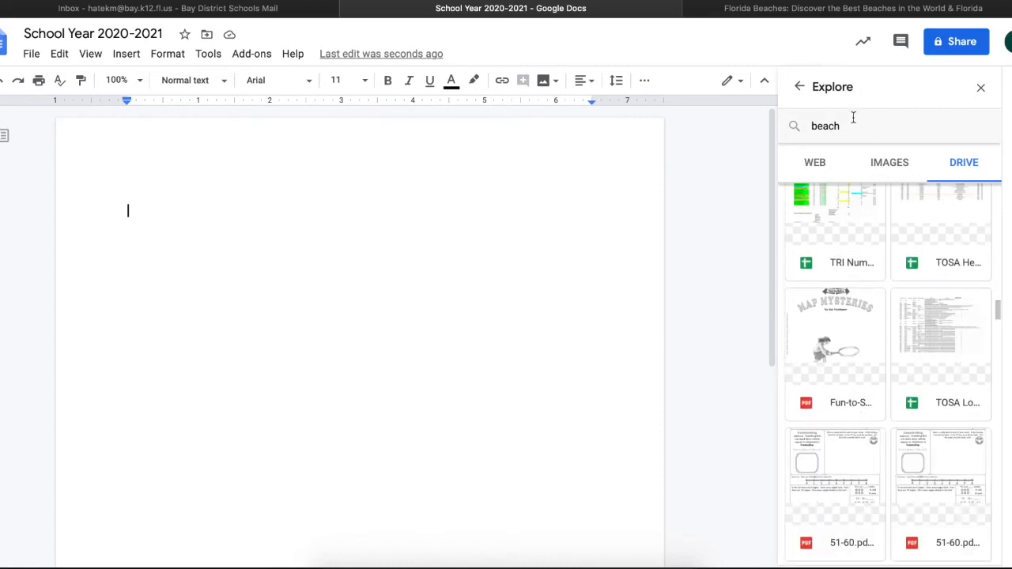
{"action": "left_click", "coordinate": [800, 87]}
{"action": "left_click", "coordinate": [980, 88]}
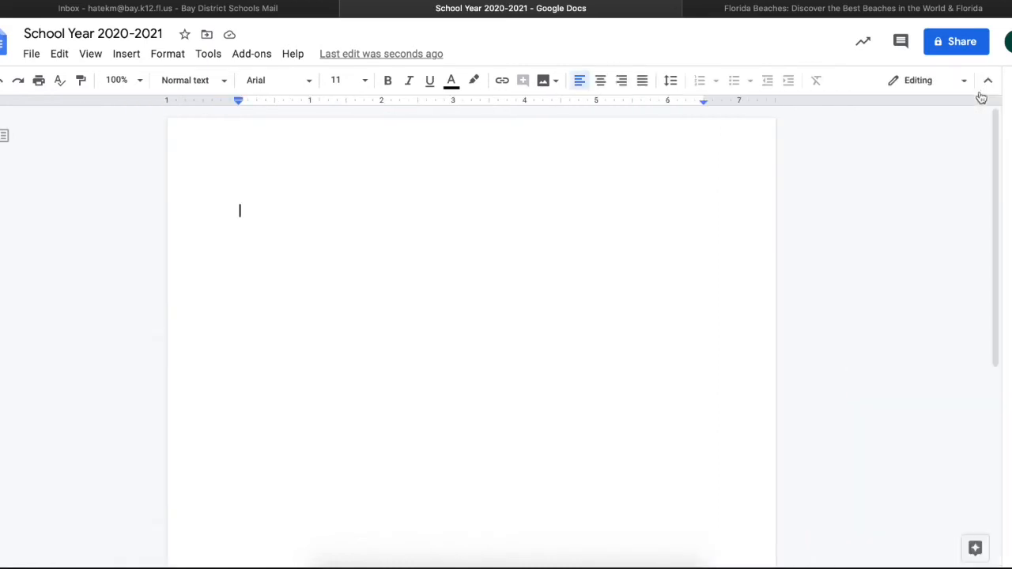
Look over the document's file, editing and view commands, from sharing and downloading to print layout and the document outline.
{"action": "left_click", "coordinate": [30, 54]}
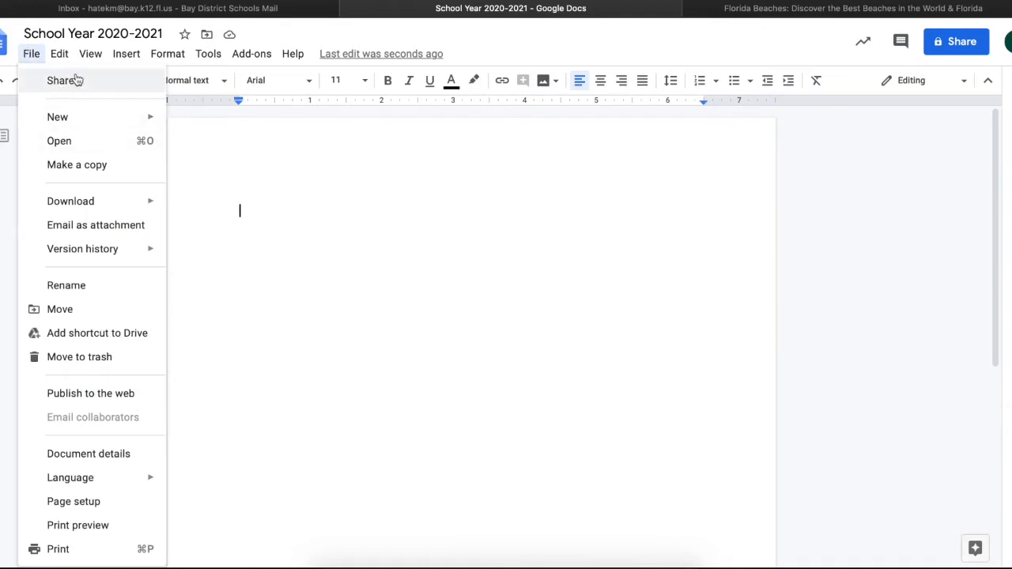
{"action": "mouse_move", "coordinate": [92, 125]}
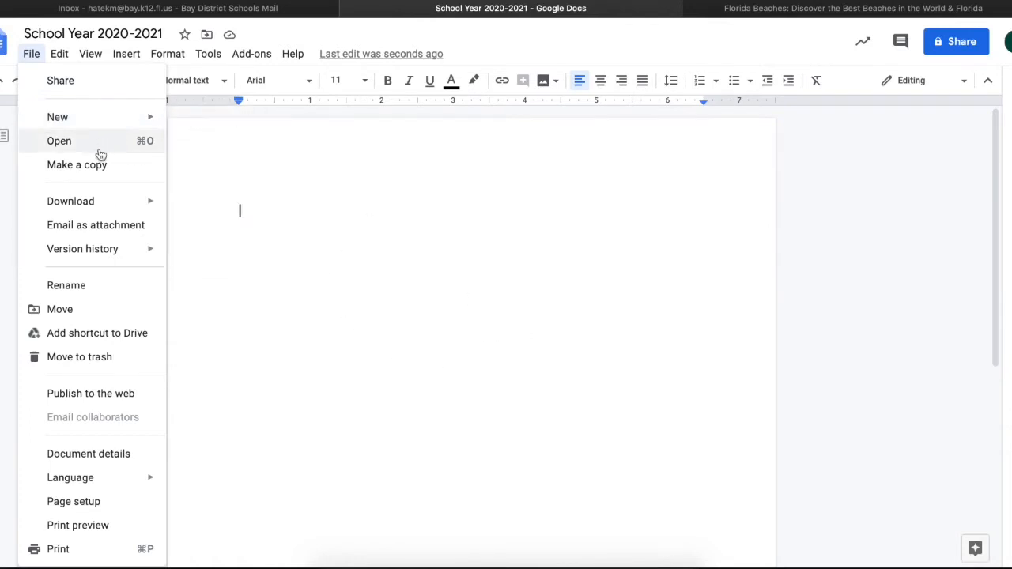
{"action": "mouse_move", "coordinate": [109, 210]}
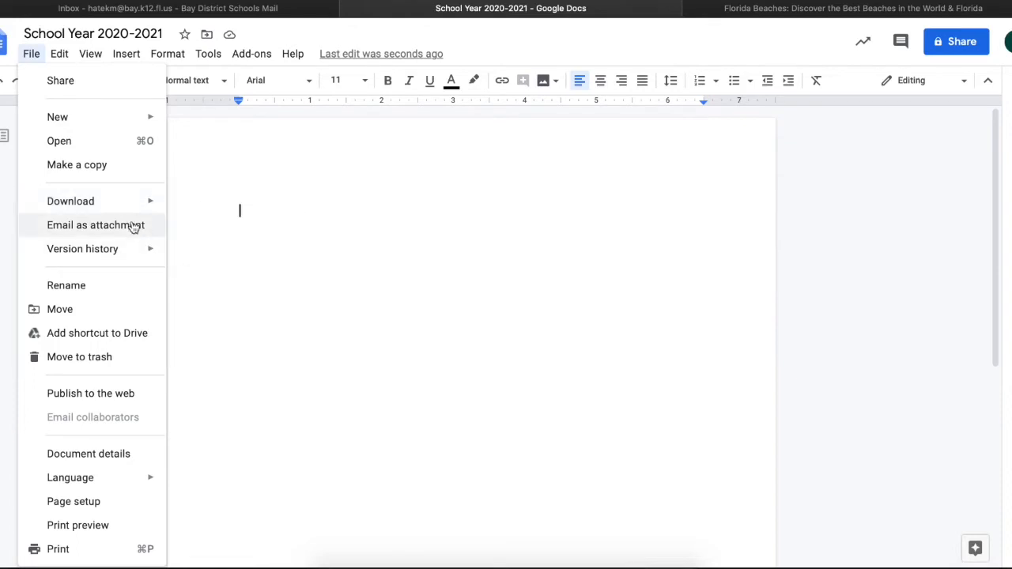
{"action": "mouse_move", "coordinate": [150, 261]}
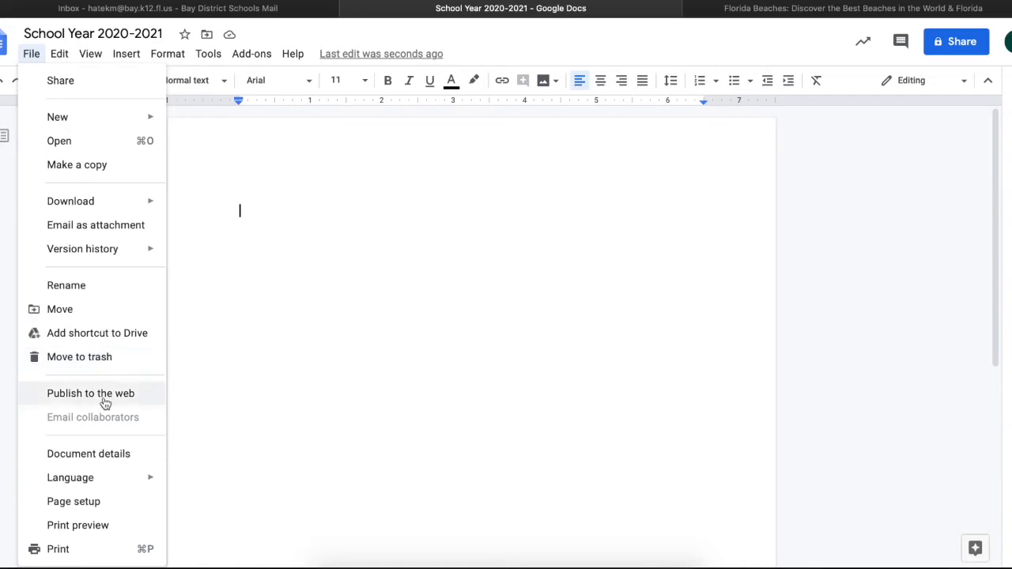
{"action": "mouse_move", "coordinate": [109, 489]}
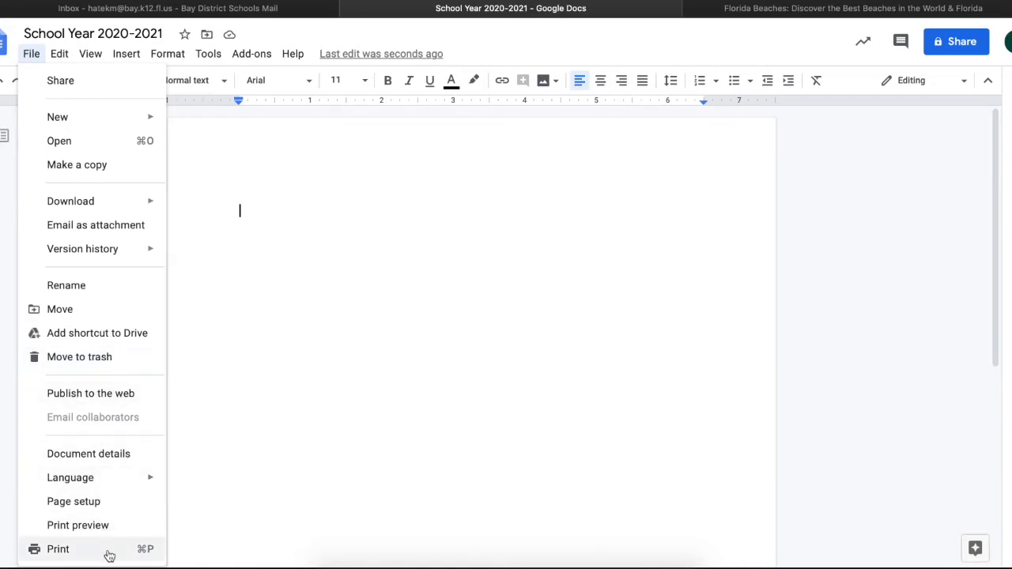
{"action": "mouse_move", "coordinate": [61, 52]}
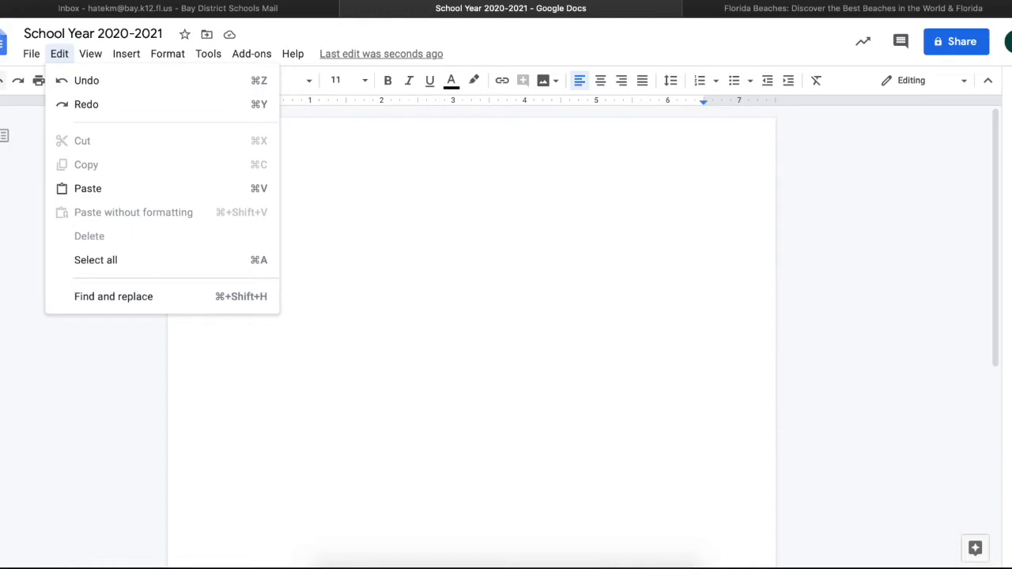
{"action": "mouse_move", "coordinate": [90, 61]}
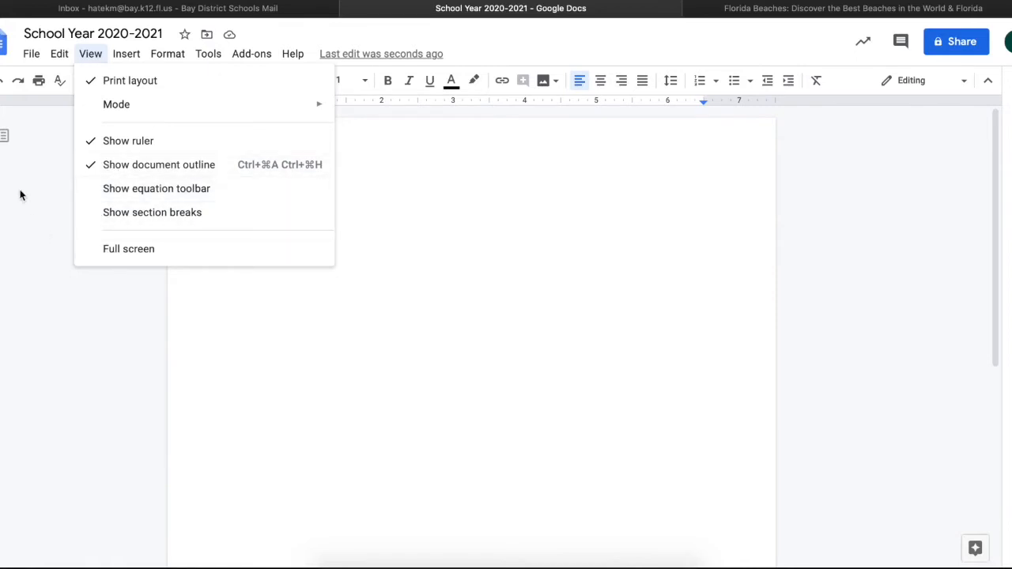
Review the image sources available for insertion and preview table sizes up to 20 x 20.
{"action": "mouse_move", "coordinate": [121, 48]}
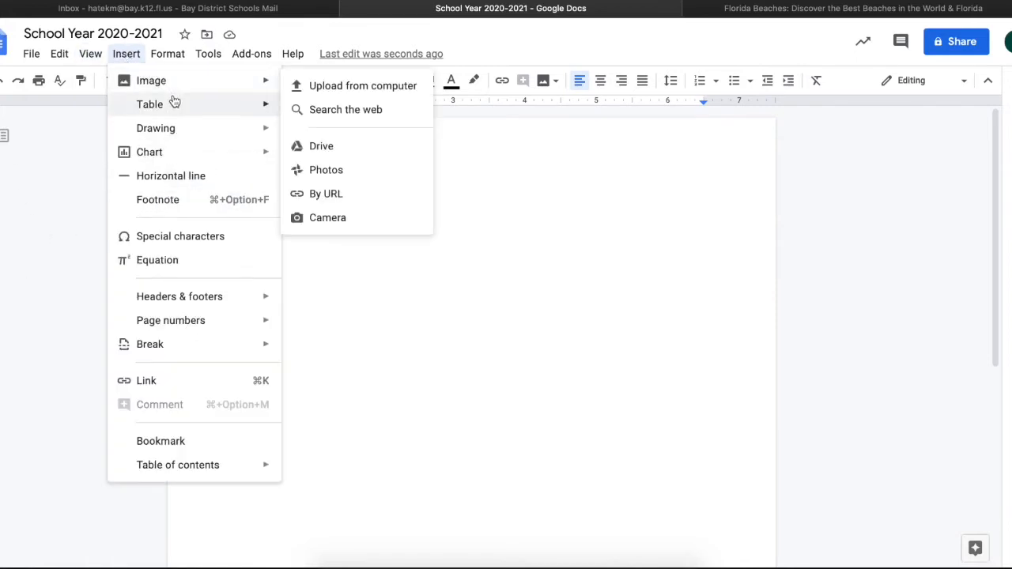
{"action": "mouse_move", "coordinate": [248, 79]}
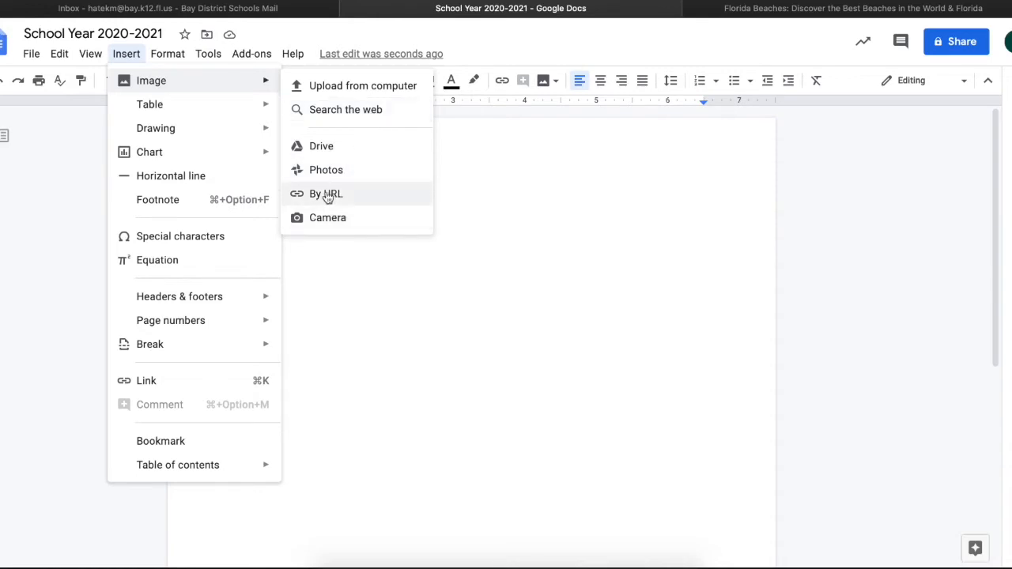
{"action": "mouse_move", "coordinate": [267, 108]}
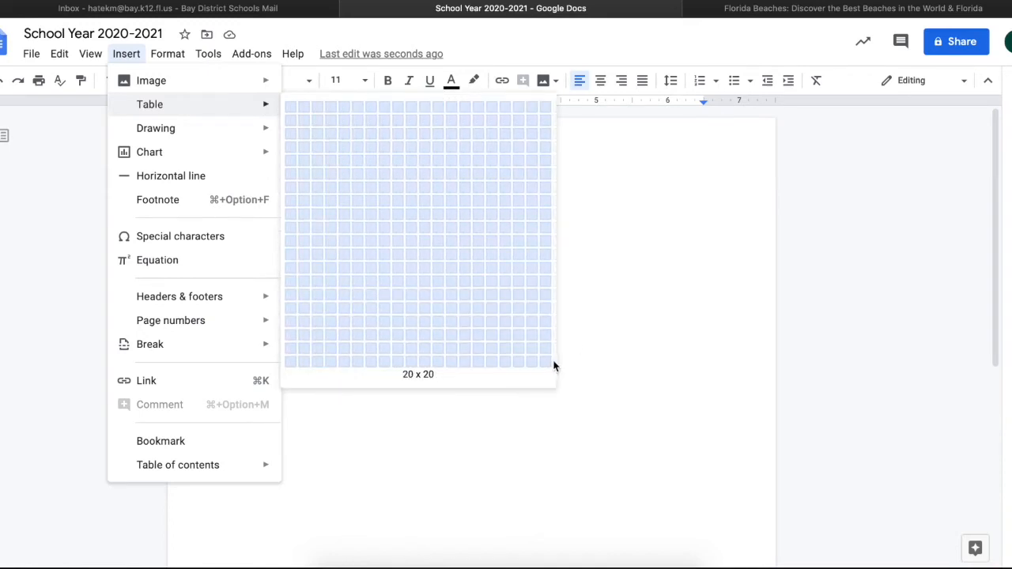
Start a new drawing in the document and draw a rectangle about 3.5 inches wide and 1.8 inches tall.
{"action": "mouse_move", "coordinate": [230, 129]}
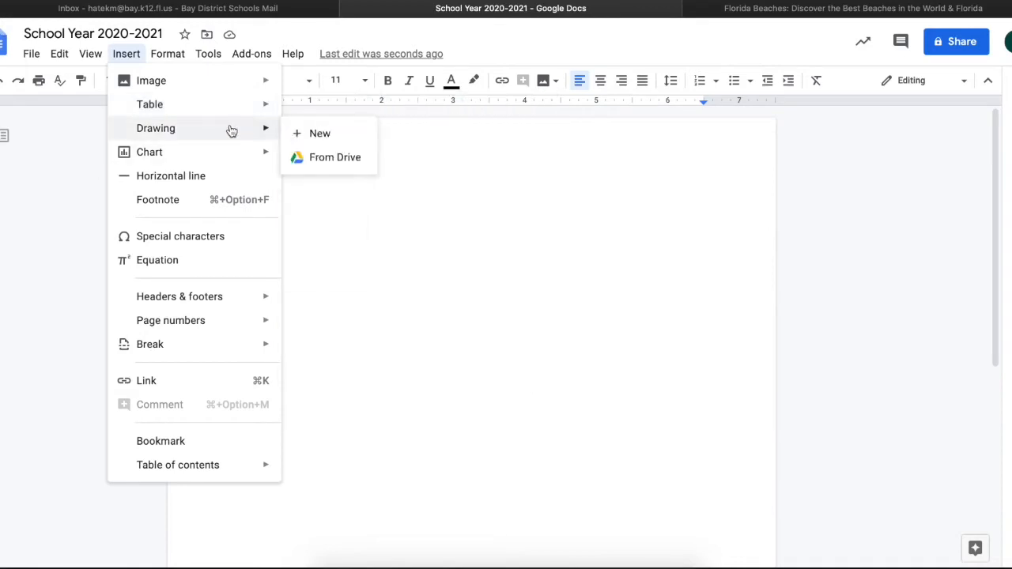
{"action": "left_click", "coordinate": [330, 139]}
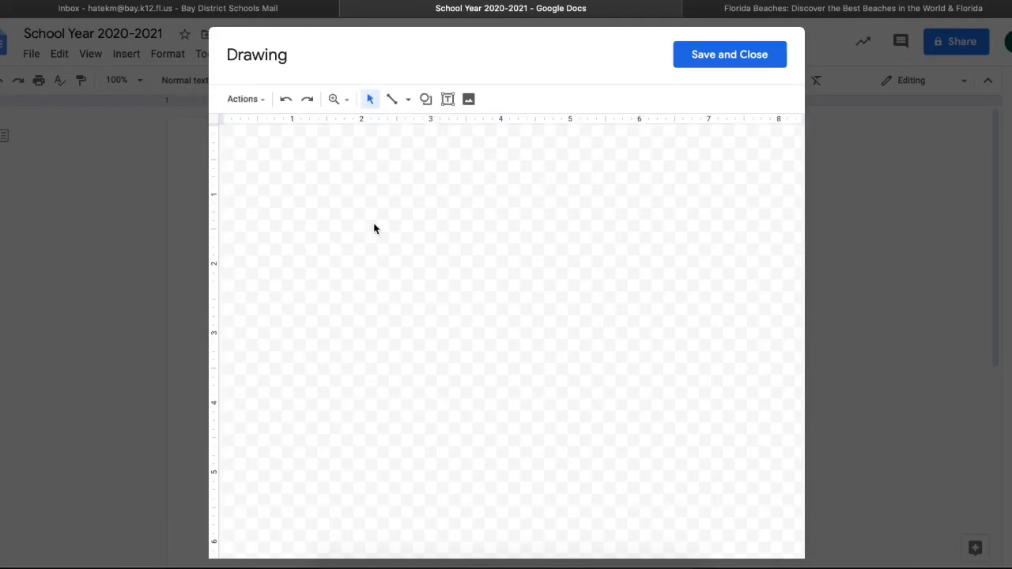
{"action": "left_click_drag", "start_coordinate": [385, 211], "coordinate": [643, 422]}
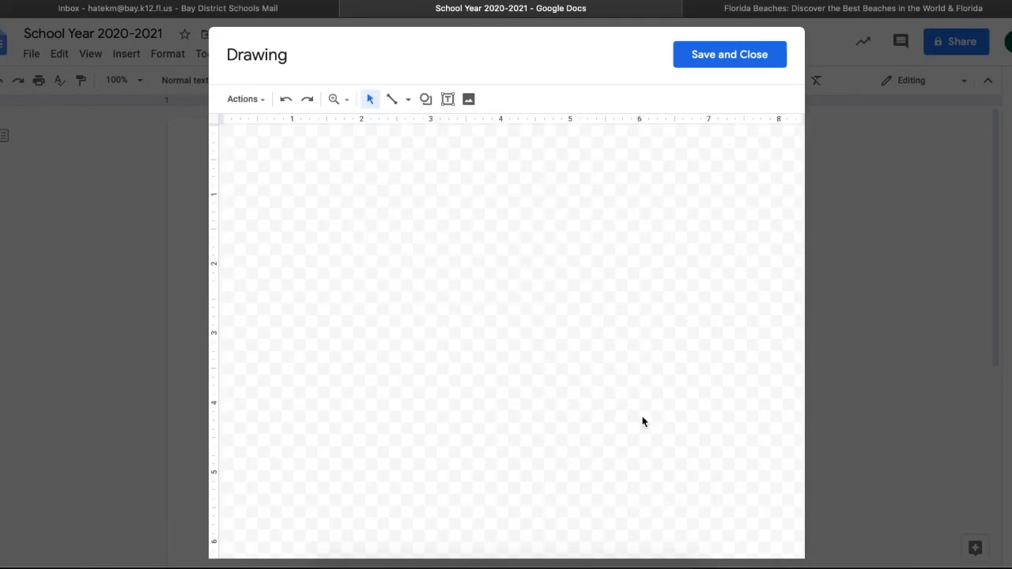
{"action": "left_click", "coordinate": [427, 100]}
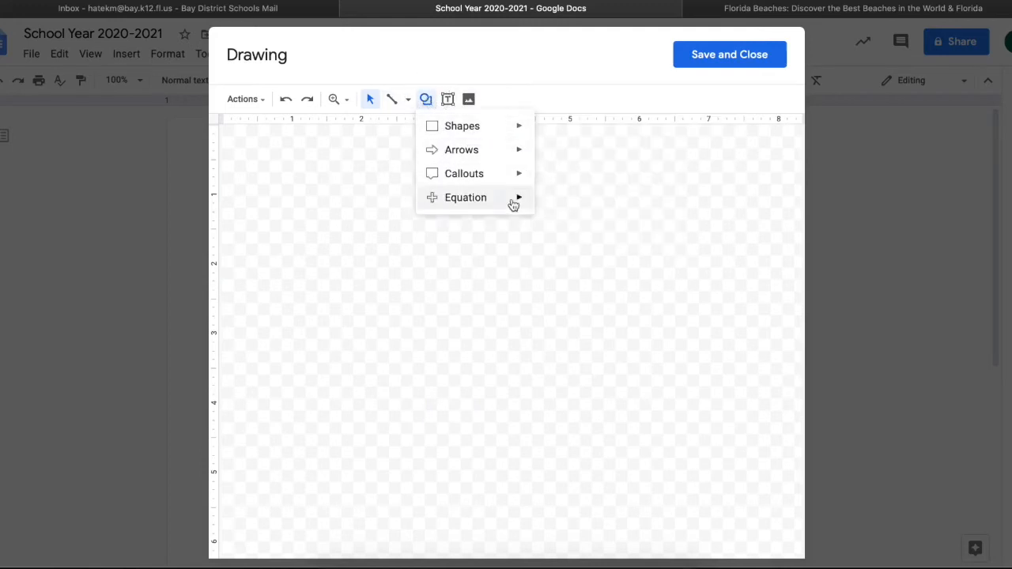
{"action": "mouse_move", "coordinate": [496, 129]}
{"action": "left_click", "coordinate": [544, 131]}
{"action": "mouse_move", "coordinate": [270, 200]}
{"action": "left_mouse_down"}
{"action": "mouse_move", "coordinate": [314, 300]}
{"action": "mouse_move", "coordinate": [512, 327]}
{"action": "left_mouse_up"}
Set the rectangle's border color to white and its solid fill to white.
{"action": "left_click", "coordinate": [514, 102]}
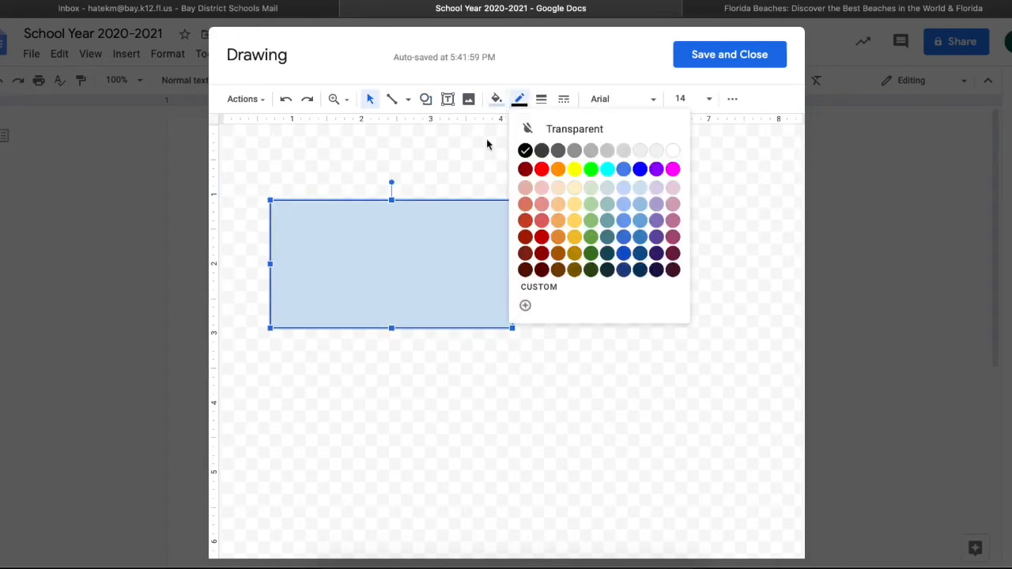
{"action": "left_click", "coordinate": [673, 154]}
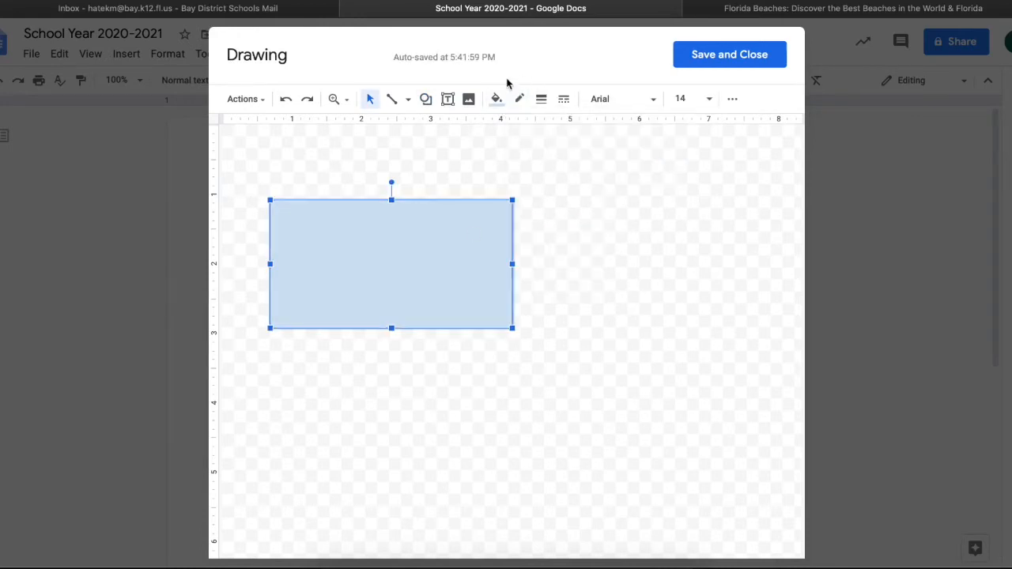
{"action": "left_click", "coordinate": [496, 98]}
{"action": "left_click", "coordinate": [649, 177]}
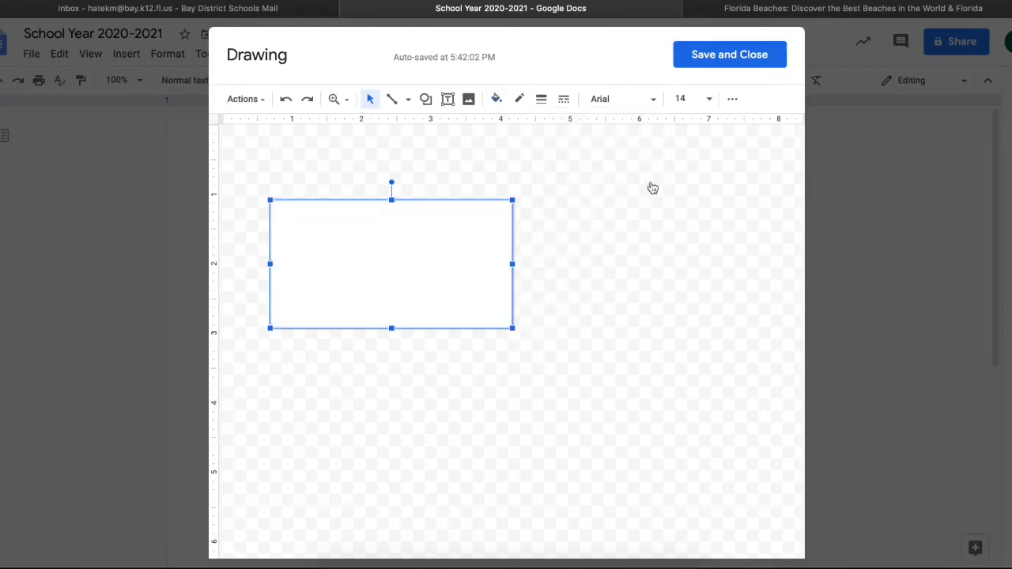
Move the white rectangle to the right side of the canvas and save the drawing into the document.
{"action": "left_click", "coordinate": [604, 248]}
{"action": "left_click", "coordinate": [415, 244]}
{"action": "left_click_drag", "start_coordinate": [415, 244], "coordinate": [619, 237]}
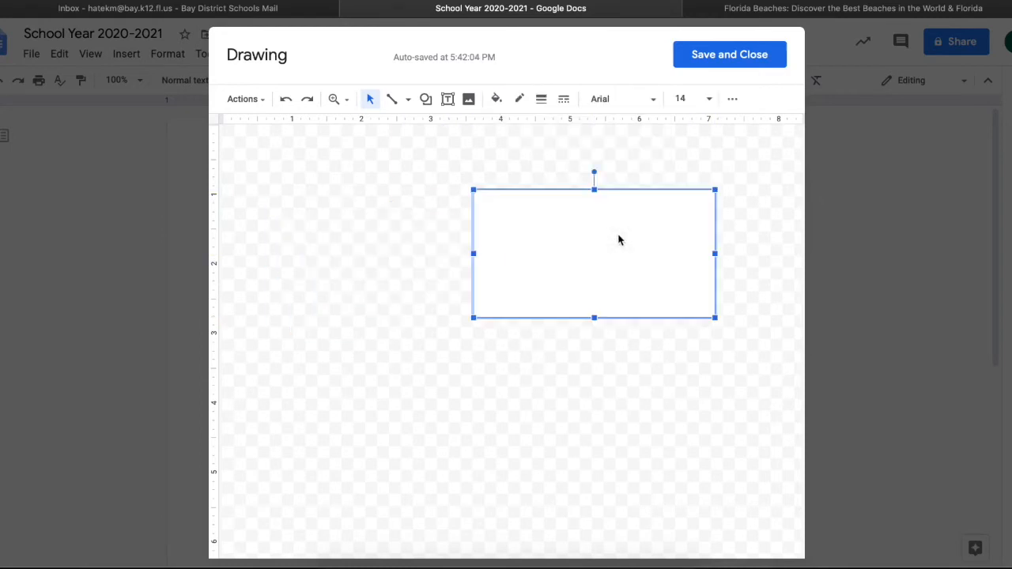
{"action": "left_click", "coordinate": [716, 62]}
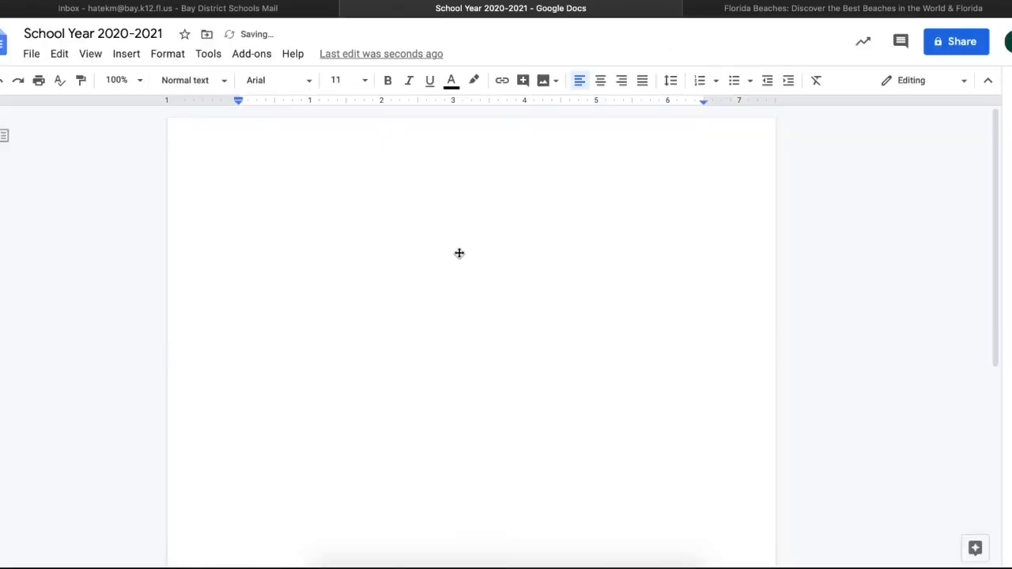
Reopen the inserted drawing for editing, fill its rectangle with light orange, and save it back to the document.
{"action": "left_click", "coordinate": [388, 286]}
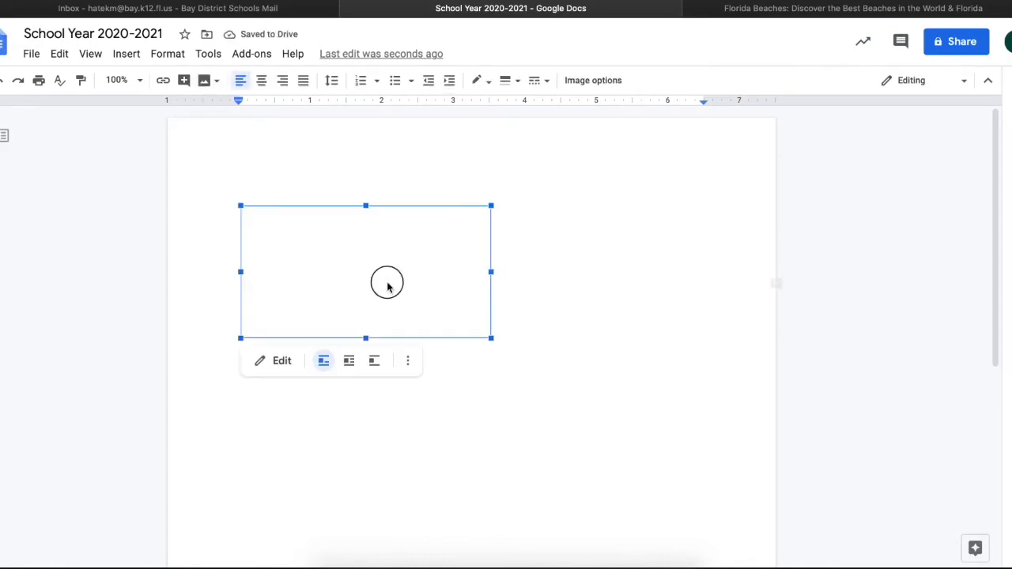
{"action": "double_click", "coordinate": [387, 287]}
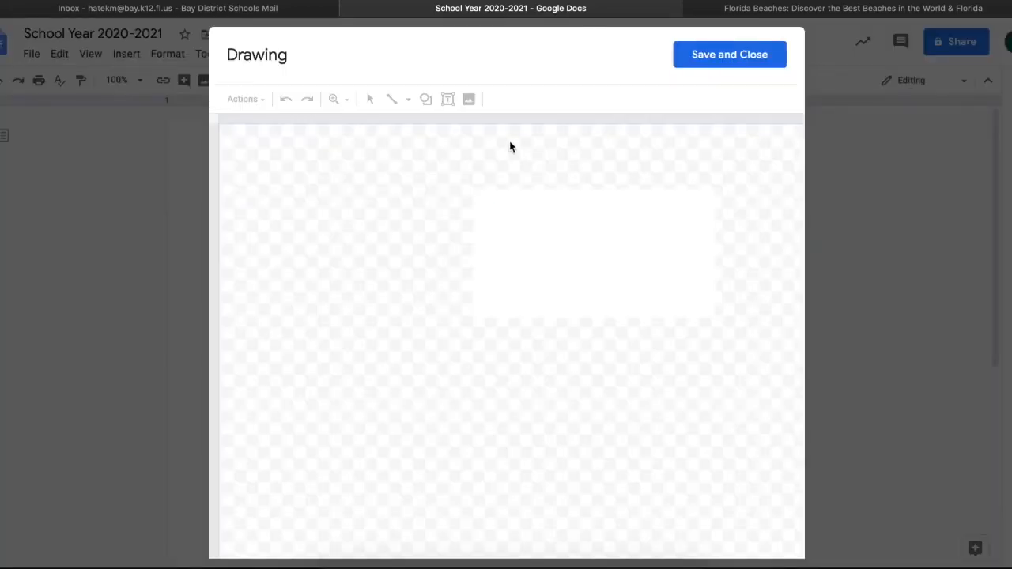
{"action": "left_click", "coordinate": [510, 235]}
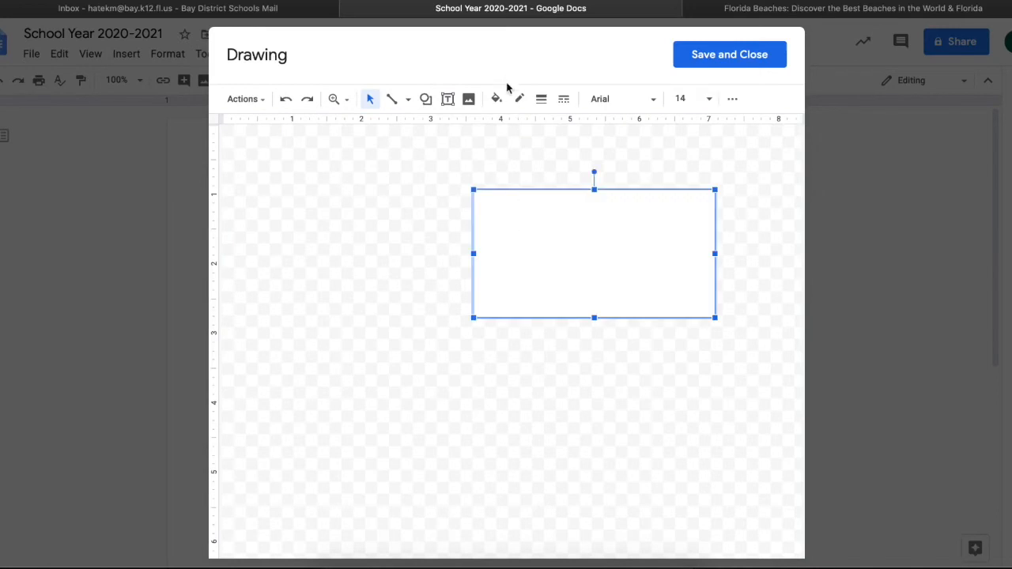
{"action": "left_click", "coordinate": [498, 100]}
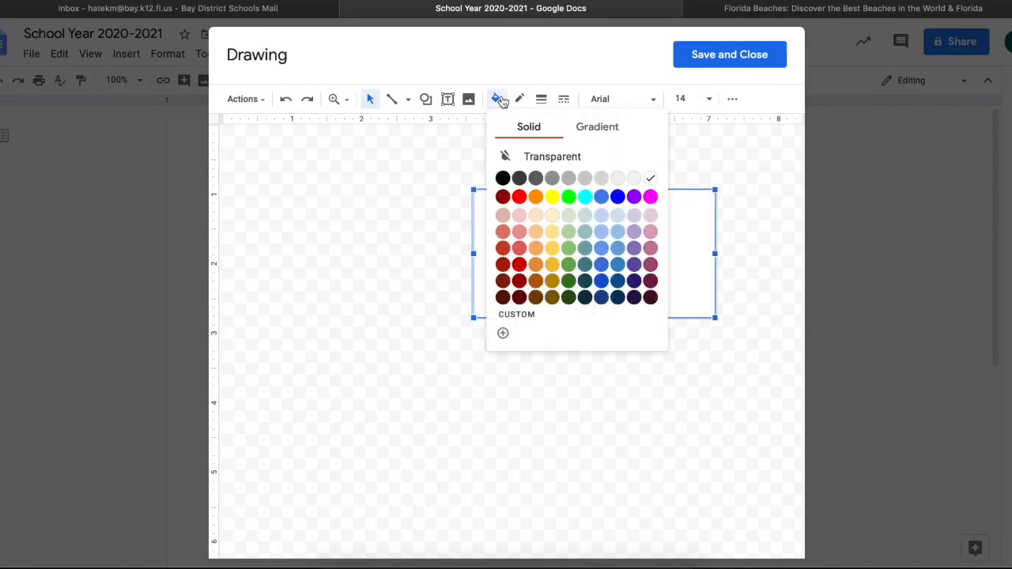
{"action": "left_click", "coordinate": [536, 248]}
{"action": "left_click", "coordinate": [729, 55]}
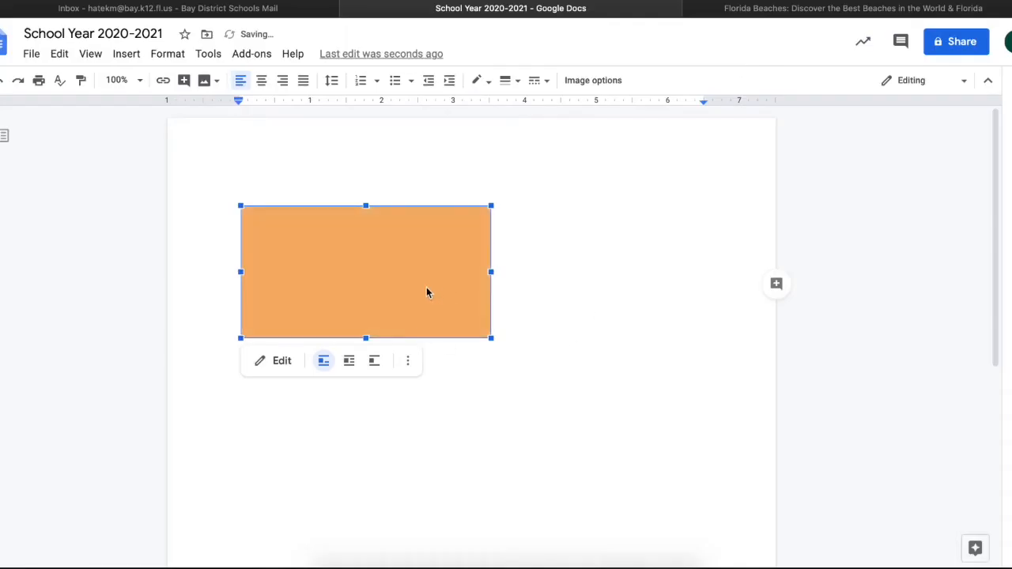
Enlarge the orange drawing to about 6 inches wide on the page and delete it from the document.
{"action": "left_click_drag", "start_coordinate": [413, 274], "coordinate": [620, 246]}
{"action": "left_click_drag", "start_coordinate": [490, 337], "coordinate": [629, 437]}
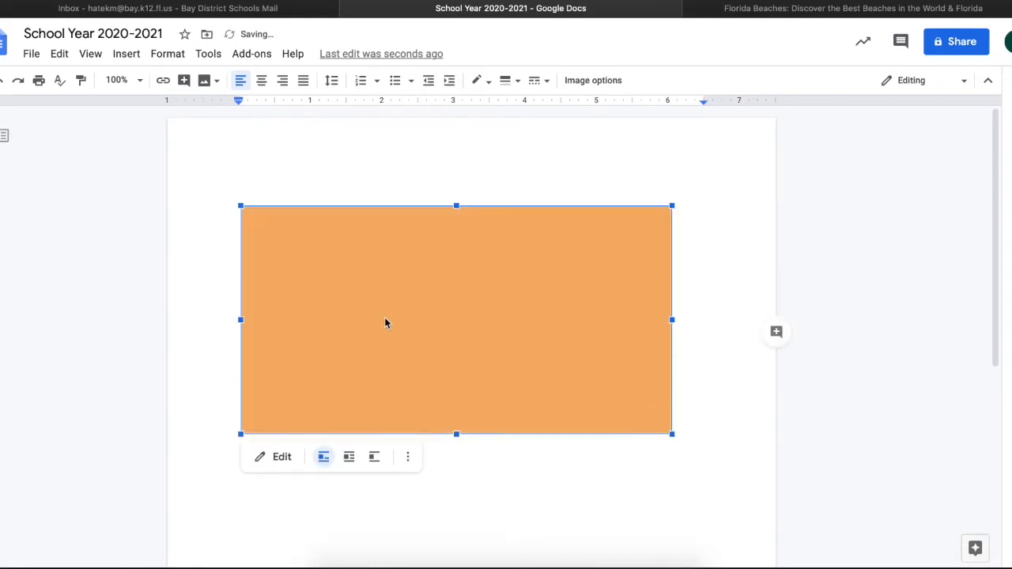
{"action": "key", "text": "BackSpace"}
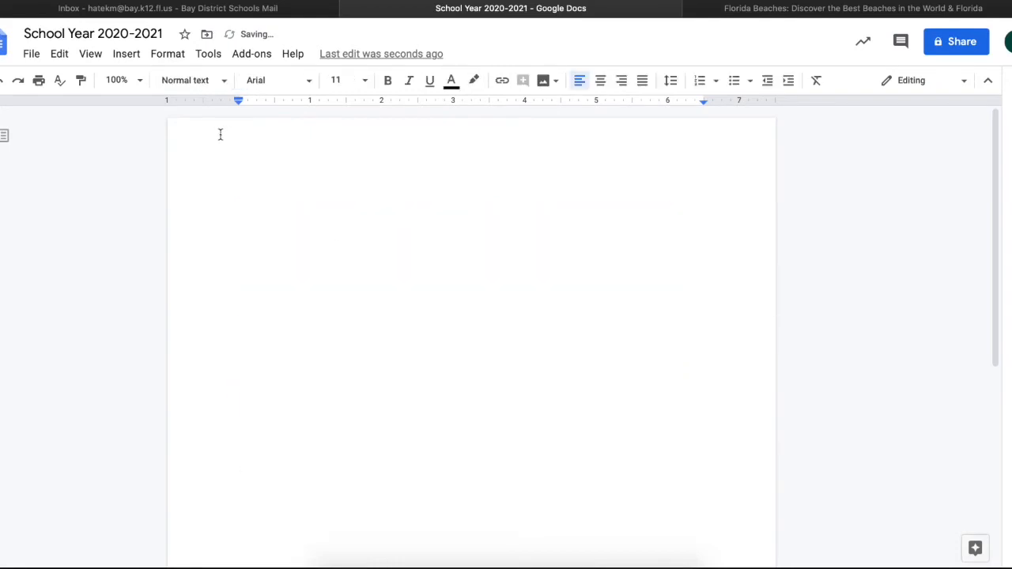
Look over the insert, format and tools commands, including charts, table of contents, text styles, and spelling and grammar.
{"action": "left_click", "coordinate": [90, 54]}
{"action": "mouse_move", "coordinate": [125, 54]}
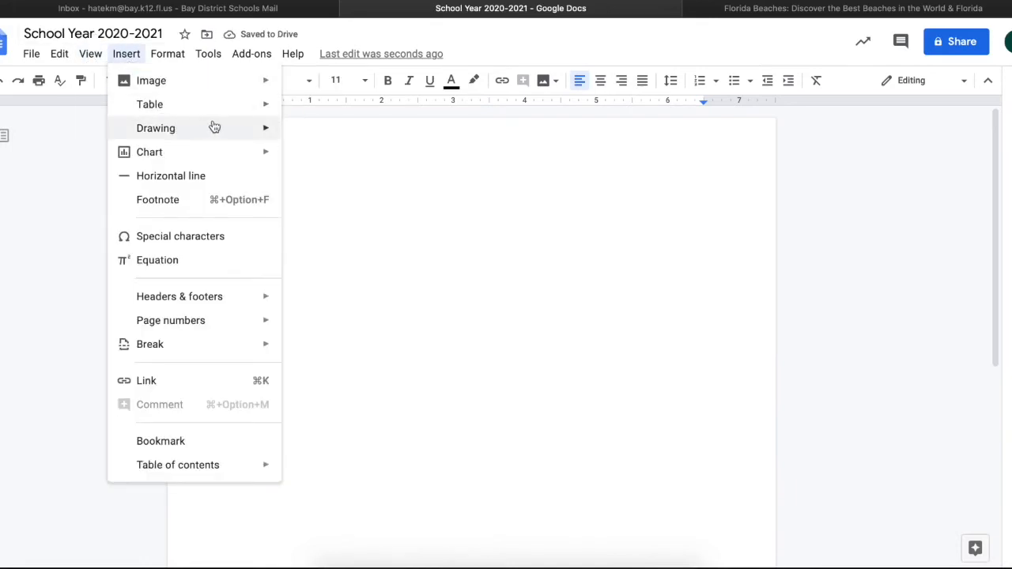
{"action": "mouse_move", "coordinate": [245, 155]}
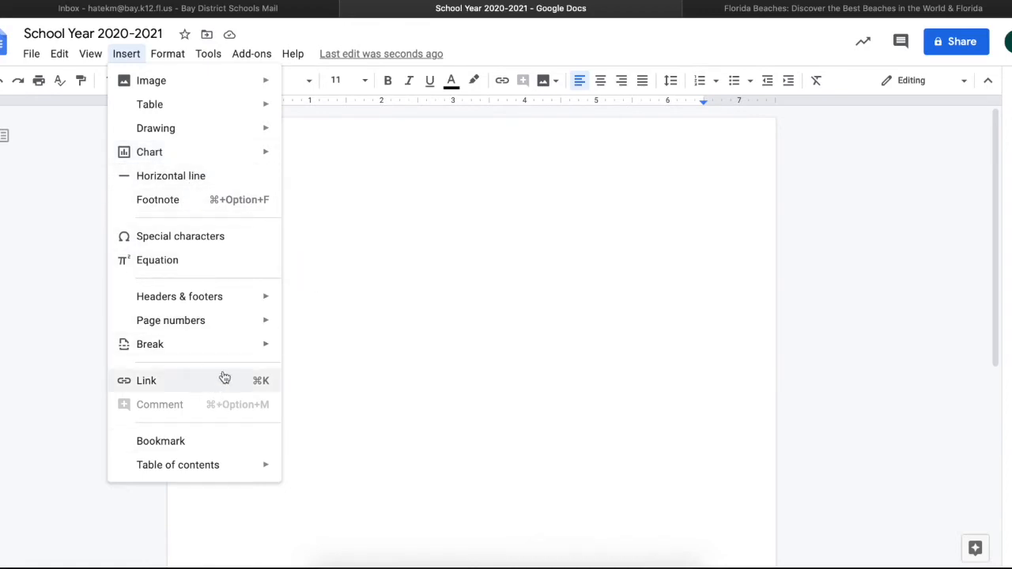
{"action": "mouse_move", "coordinate": [239, 472]}
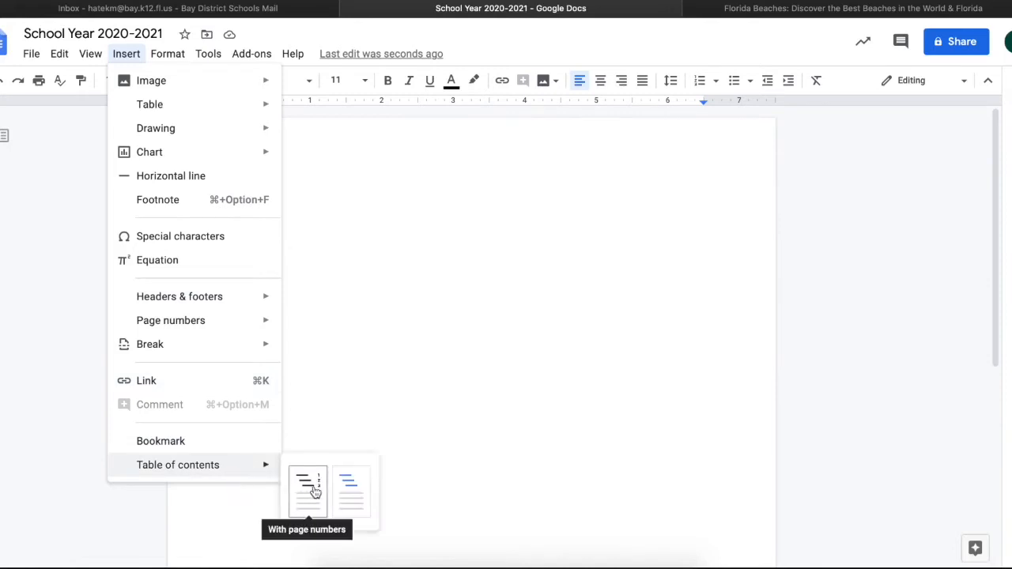
{"action": "mouse_move", "coordinate": [167, 59]}
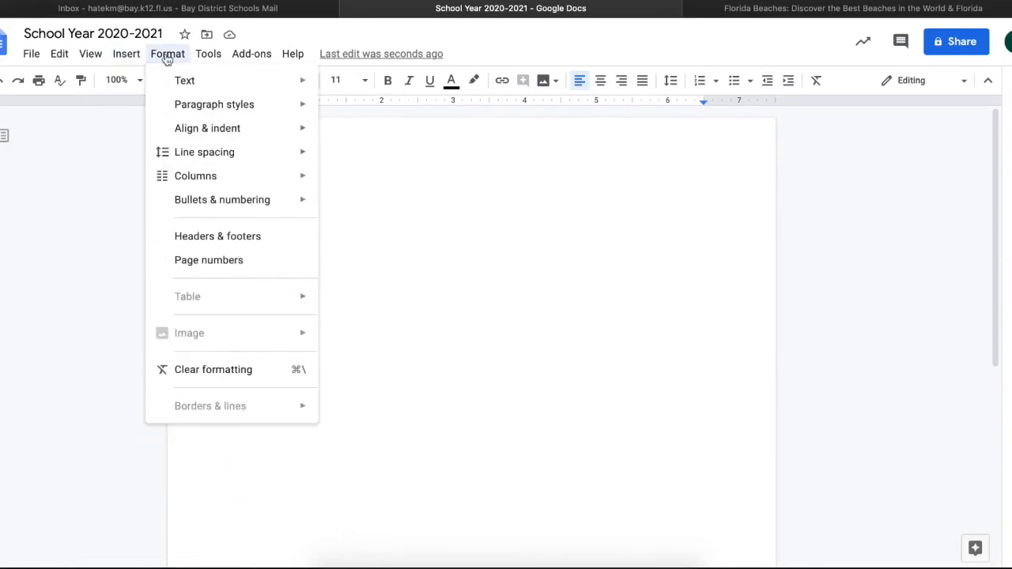
{"action": "mouse_move", "coordinate": [182, 79]}
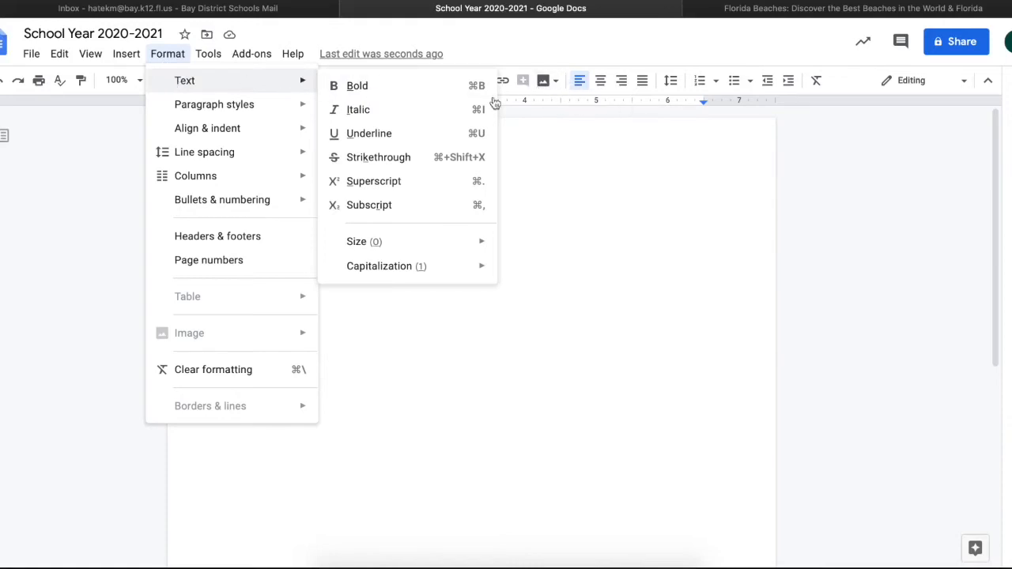
{"action": "mouse_move", "coordinate": [220, 63]}
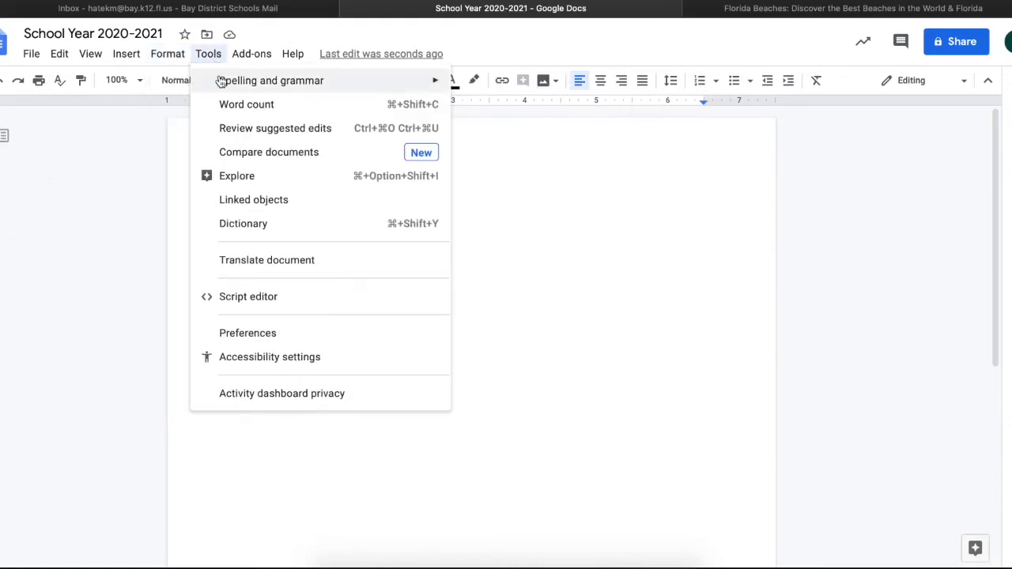
{"action": "mouse_move", "coordinate": [222, 82]}
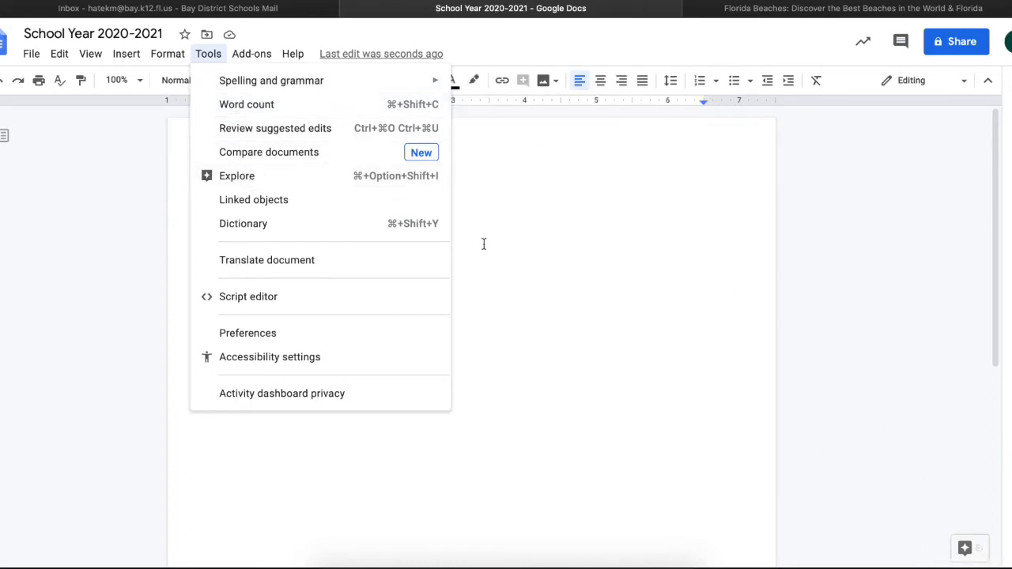
Look up the word "tempted" in the document's dictionary and return to the empty dictionary search.
{"action": "left_click", "coordinate": [309, 228]}
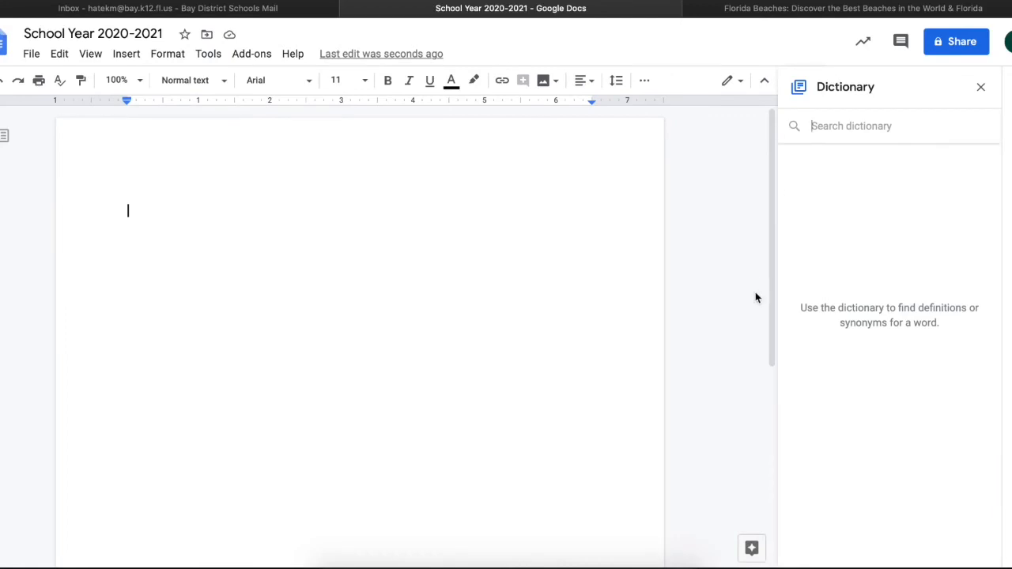
{"action": "type", "text": "tempted"}
{"action": "key", "text": "Return"}
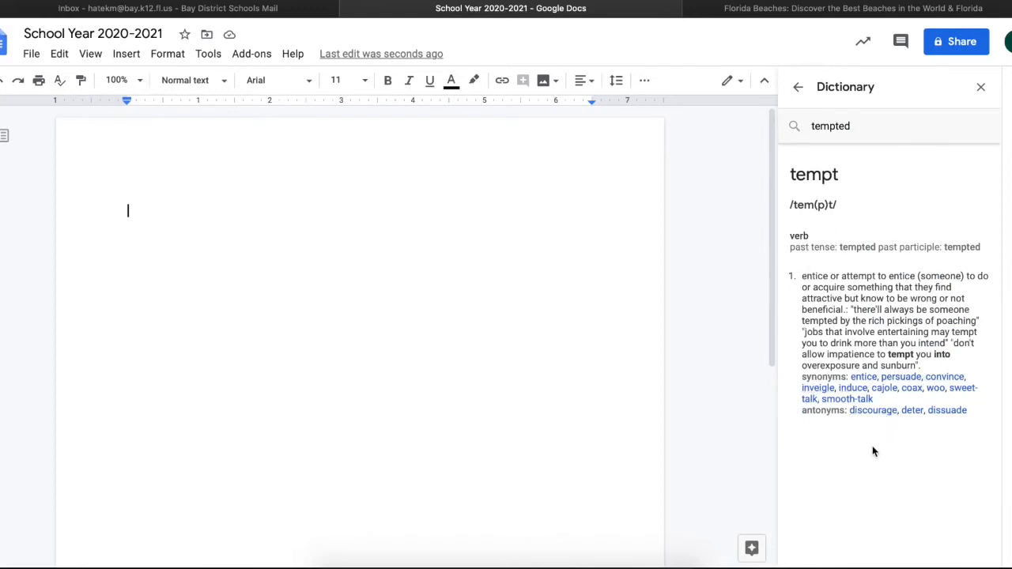
{"action": "left_click", "coordinate": [798, 87]}
Review the installed add-ons and open bibliography management in EasyBib Bibliography Creator.
{"action": "left_click", "coordinate": [255, 62]}
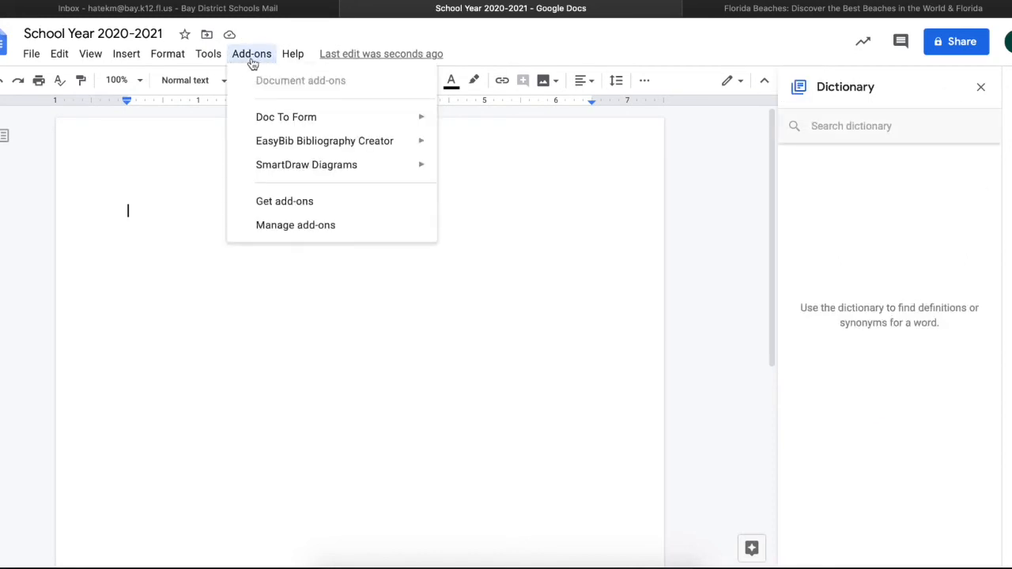
{"action": "mouse_move", "coordinate": [262, 63]}
{"action": "mouse_move", "coordinate": [298, 126]}
{"action": "mouse_move", "coordinate": [332, 151]}
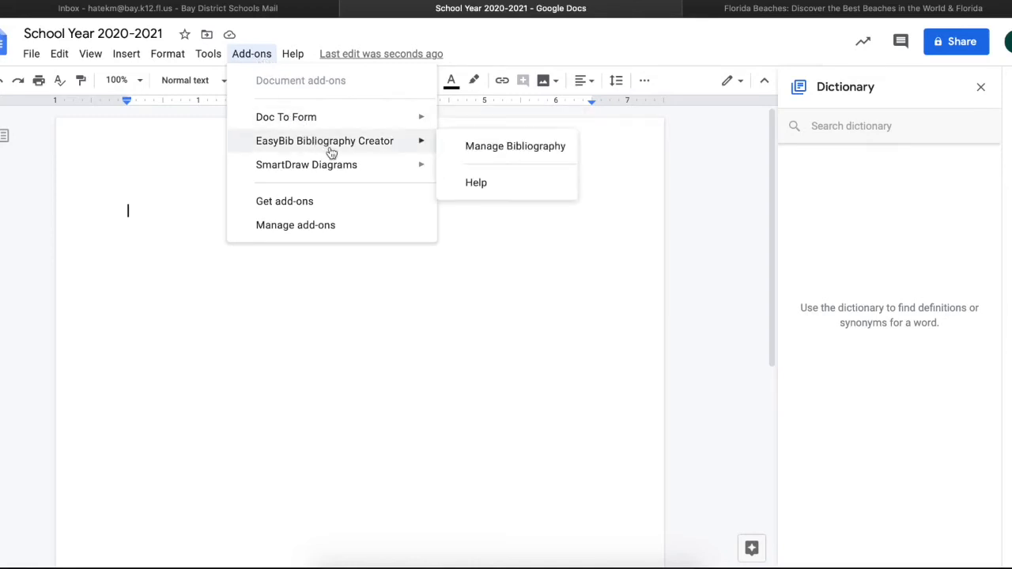
{"action": "left_click", "coordinate": [454, 149]}
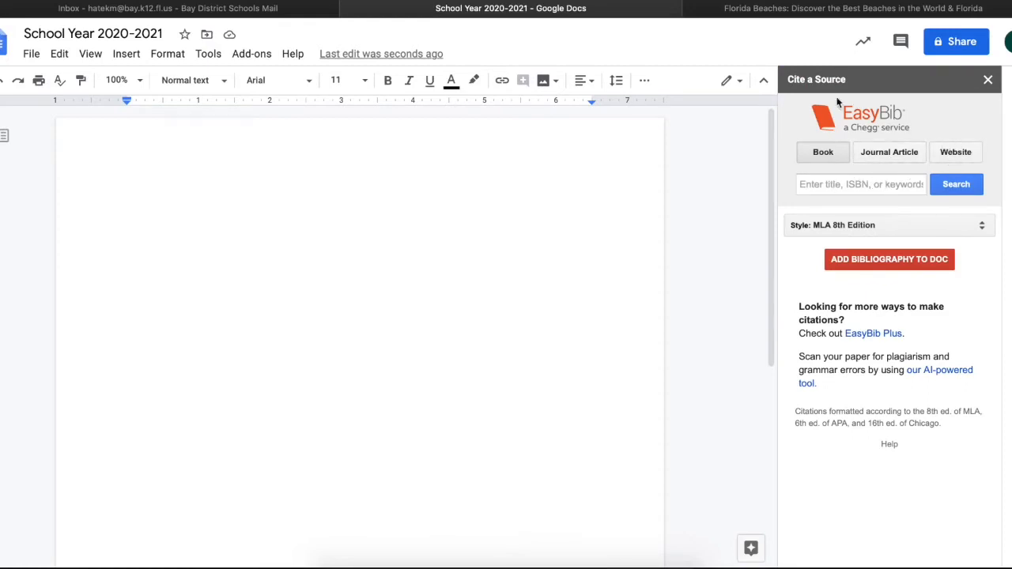
Switch to the Visit Florida beaches page, copy its web address, and return to the School Year 2020-2021 document.
{"action": "left_click", "coordinate": [851, 8]}
{"action": "key", "text": "super+l"}
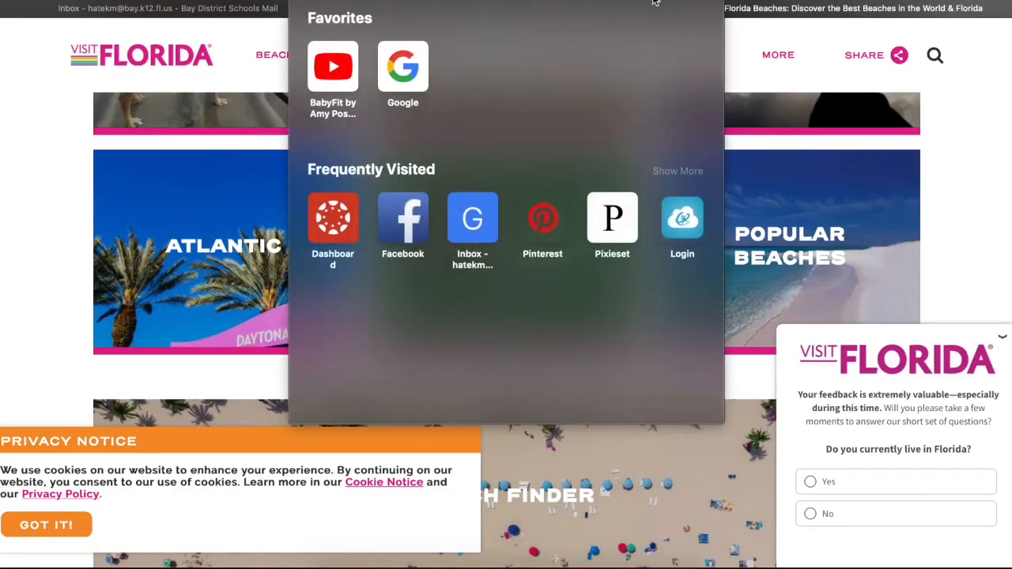
{"action": "left_click", "coordinate": [932, 137]}
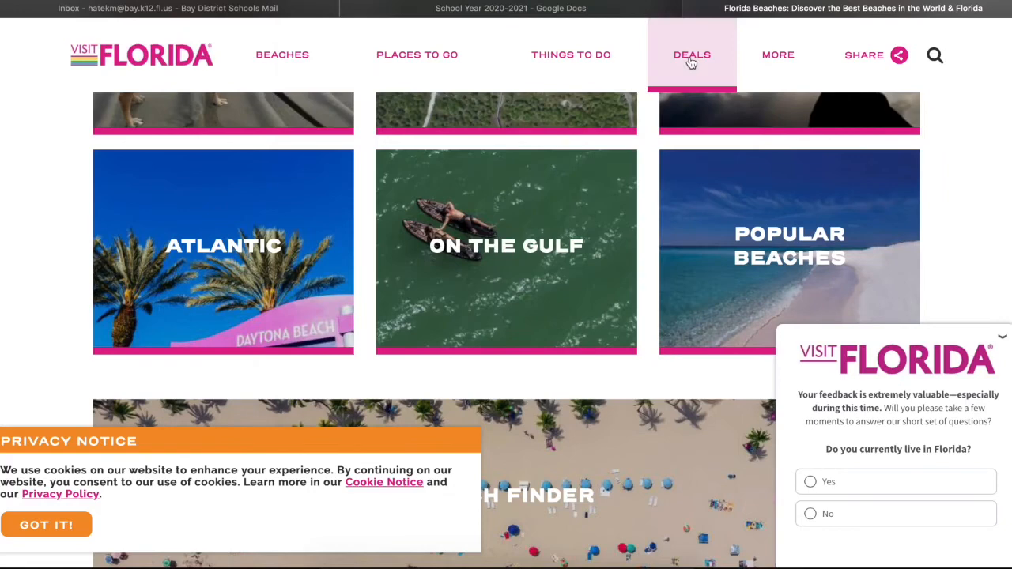
{"action": "left_click", "coordinate": [628, 11]}
Search EasyBib for a website source using the copied visitflorida.com address.
{"action": "left_click", "coordinate": [955, 153]}
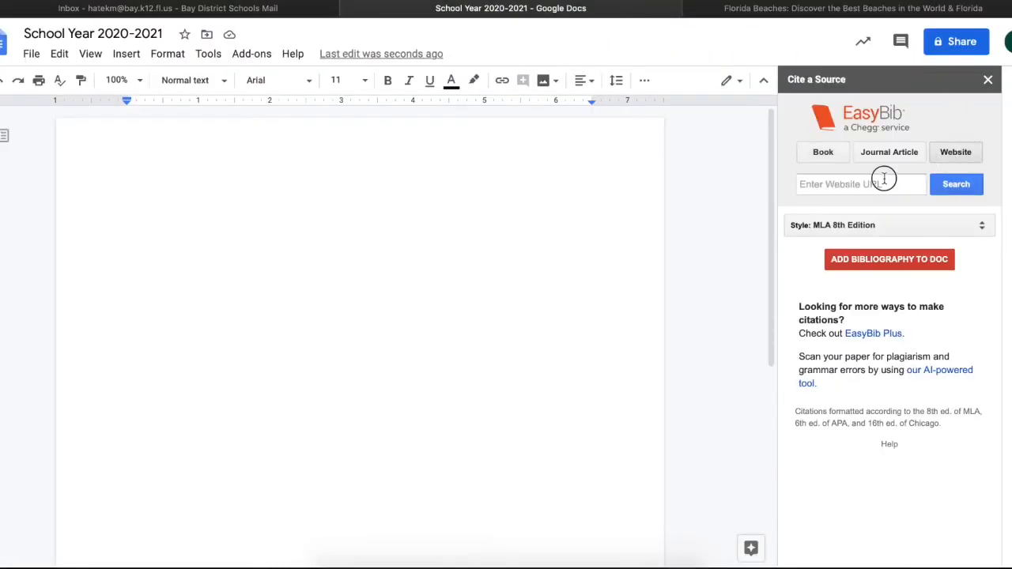
{"action": "left_click", "coordinate": [884, 184]}
{"action": "key", "text": "super+v"}
{"action": "left_click", "coordinate": [951, 189]}
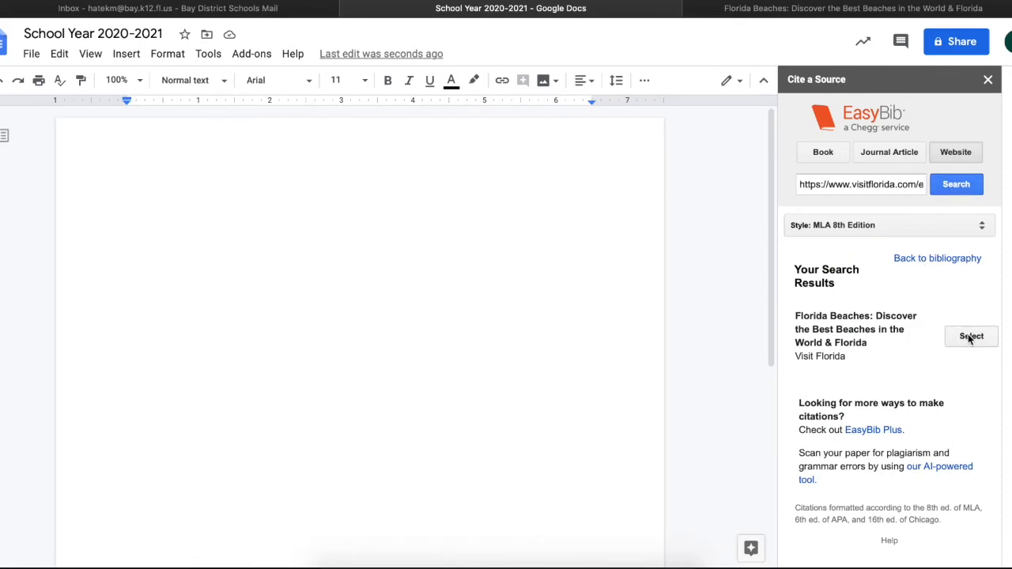
Add the "Florida Beaches: Discover the Best Beaches in the World & Florida" result to the bibliography and highlight its MLA citation.
{"action": "left_click_drag", "start_coordinate": [794, 319], "coordinate": [850, 369]}
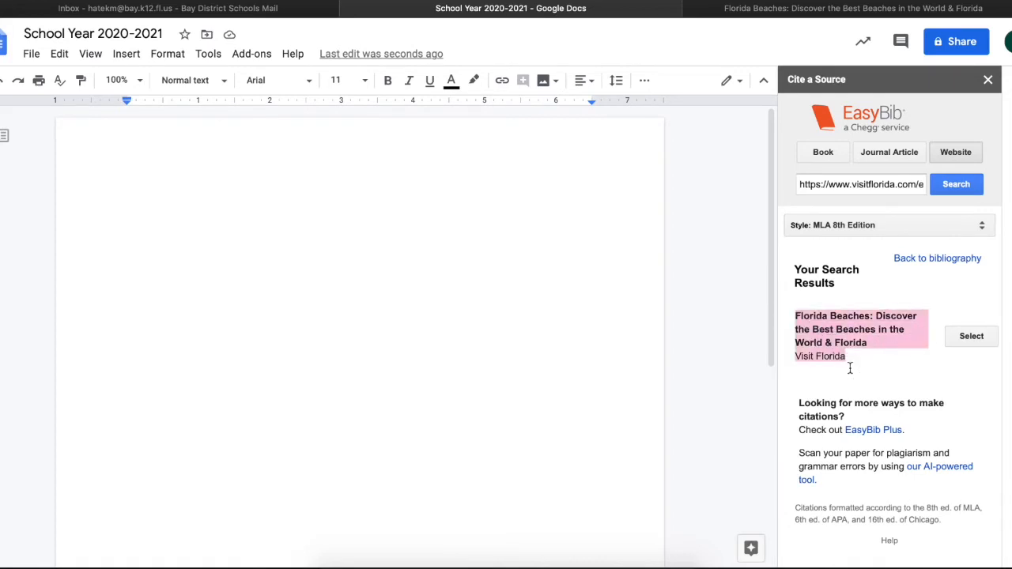
{"action": "left_click", "coordinate": [969, 336]}
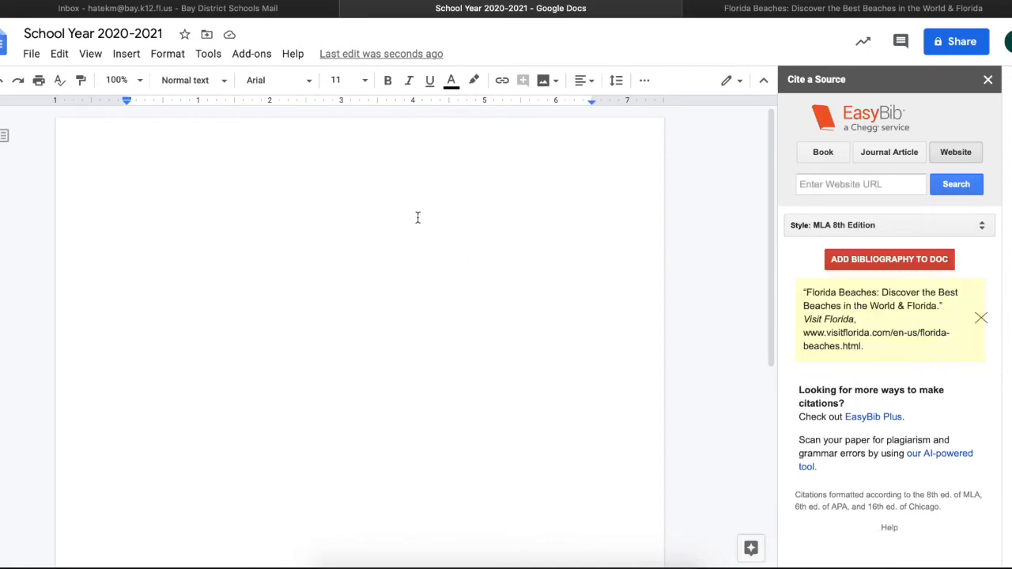
{"action": "left_click_drag", "start_coordinate": [866, 348], "coordinate": [801, 294]}
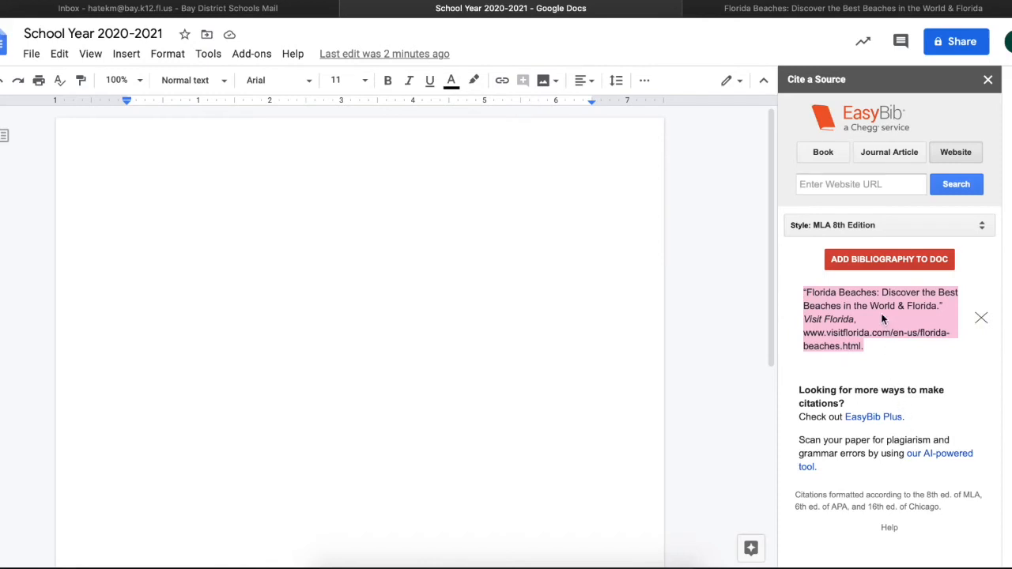
Add the MLA 8th Edition bibliography to the document and browse the other citation styles EasyBib offers.
{"action": "left_click", "coordinate": [890, 258]}
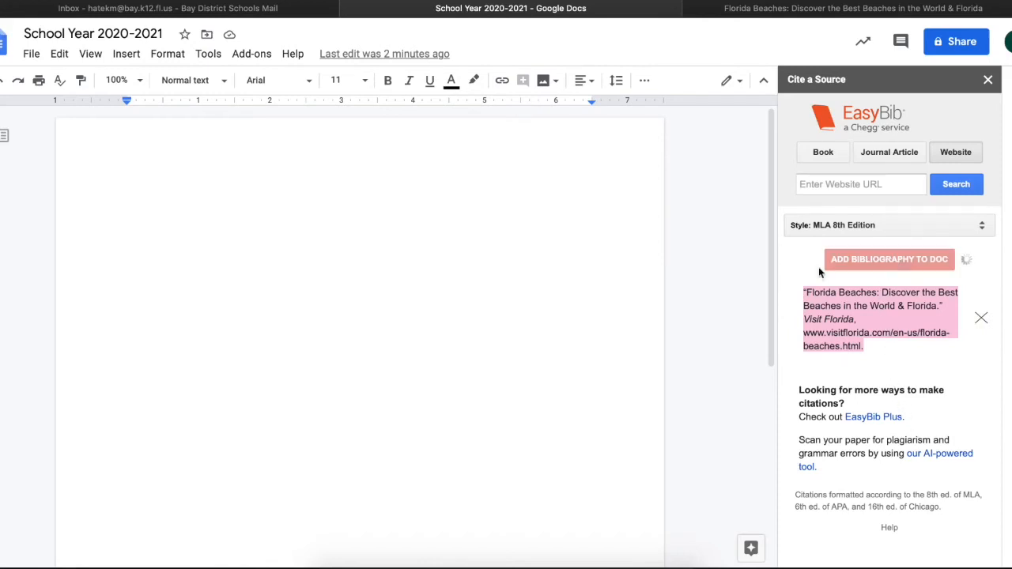
{"action": "left_click", "coordinate": [853, 226]}
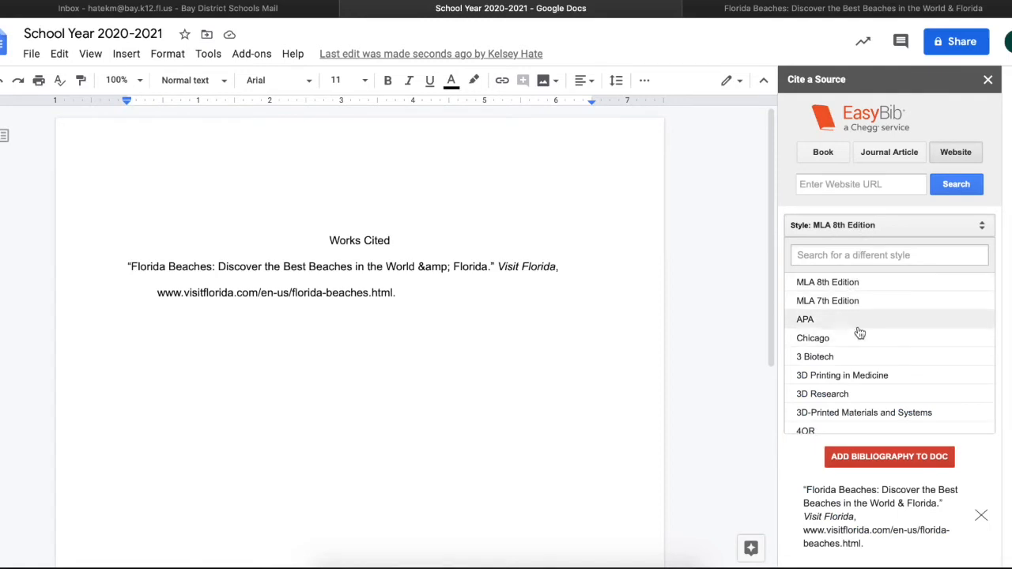
{"action": "scroll", "coordinate": [869, 371], "scroll_direction": "down", "scroll_amount": 5}
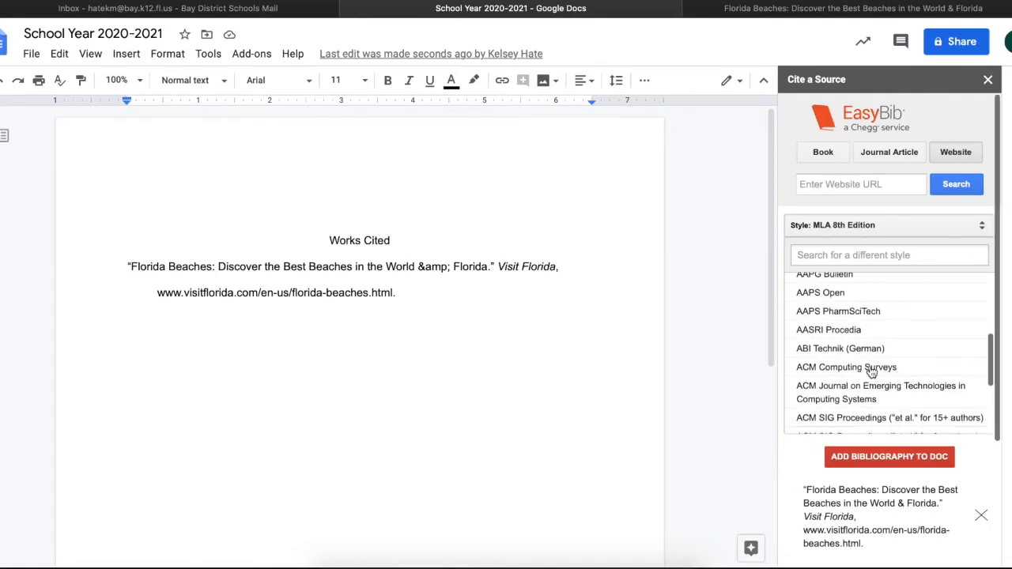
{"action": "left_click", "coordinate": [901, 225]}
{"action": "left_click", "coordinate": [901, 227]}
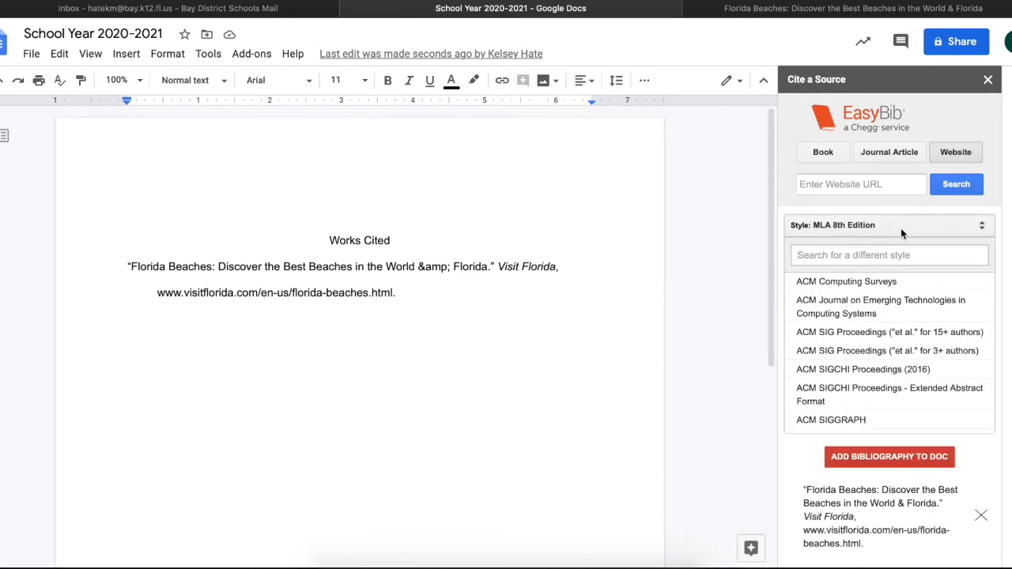
{"action": "scroll", "coordinate": [877, 328], "scroll_direction": "up", "scroll_amount": 5}
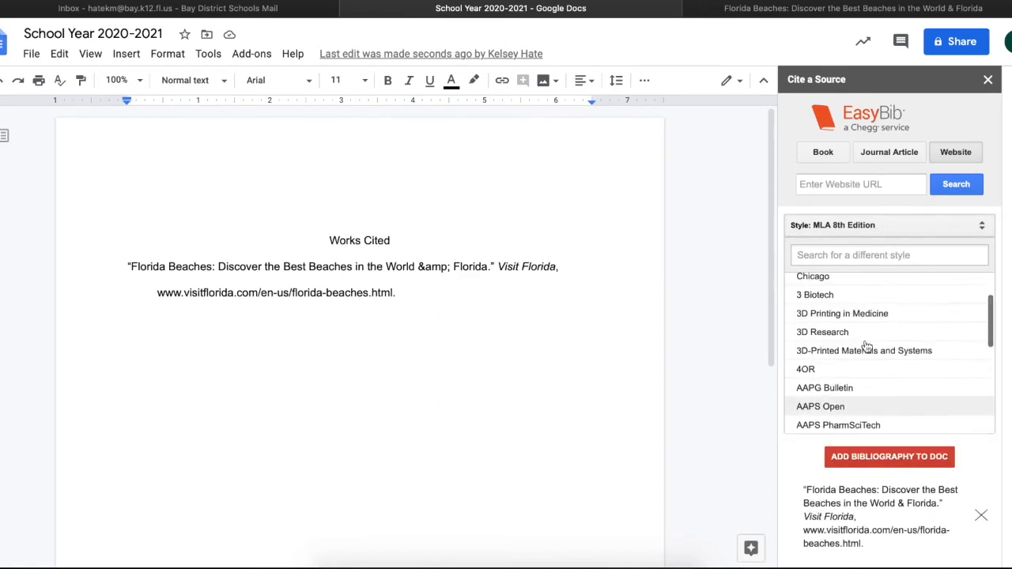
Change the citation style to APA, add the reformatted bibliography to the document, and close EasyBib.
{"action": "left_click", "coordinate": [857, 319]}
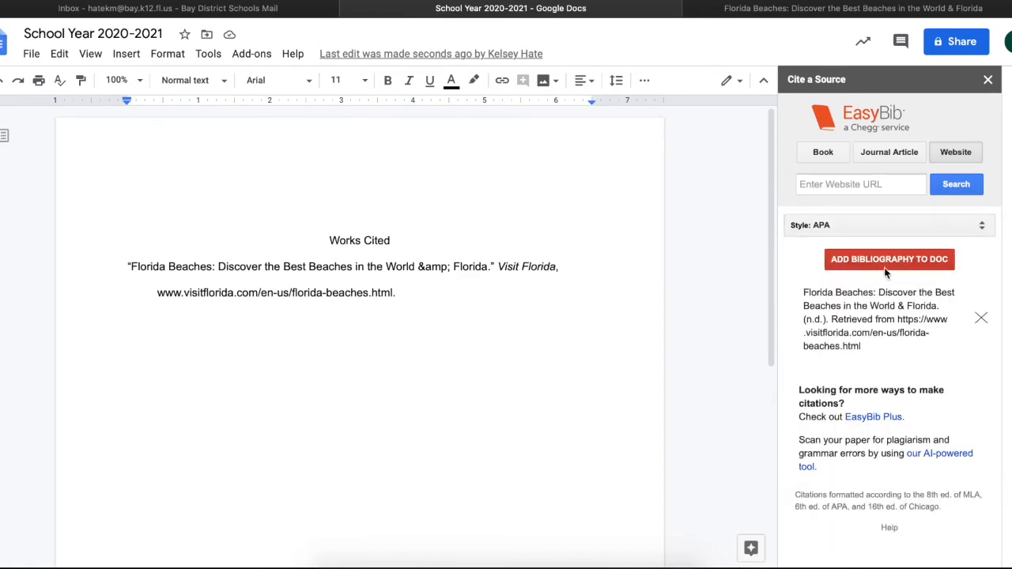
{"action": "left_click", "coordinate": [885, 265]}
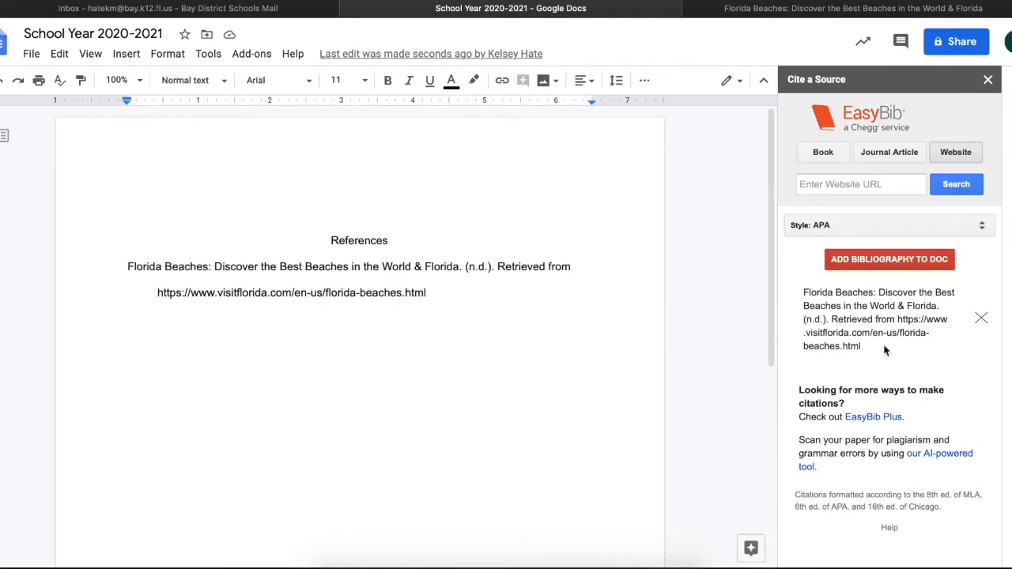
{"action": "left_click", "coordinate": [987, 80]}
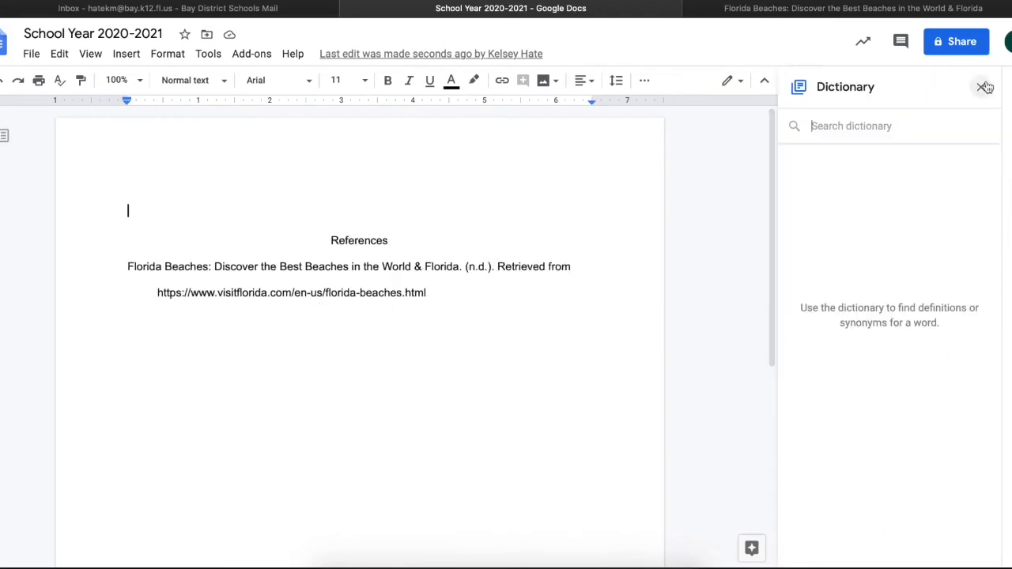
{"action": "left_click", "coordinate": [271, 60]}
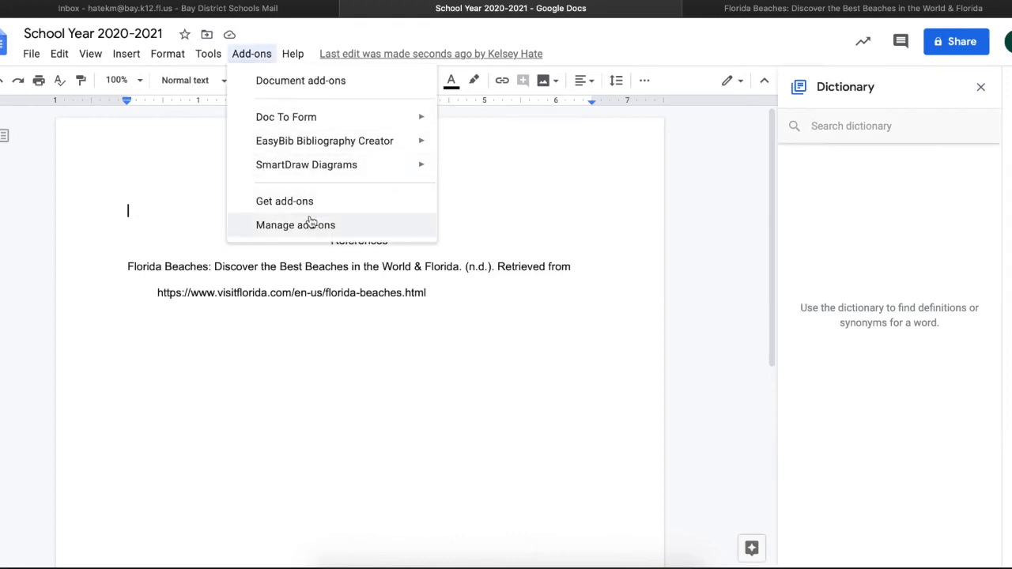
{"action": "mouse_move", "coordinate": [282, 58]}
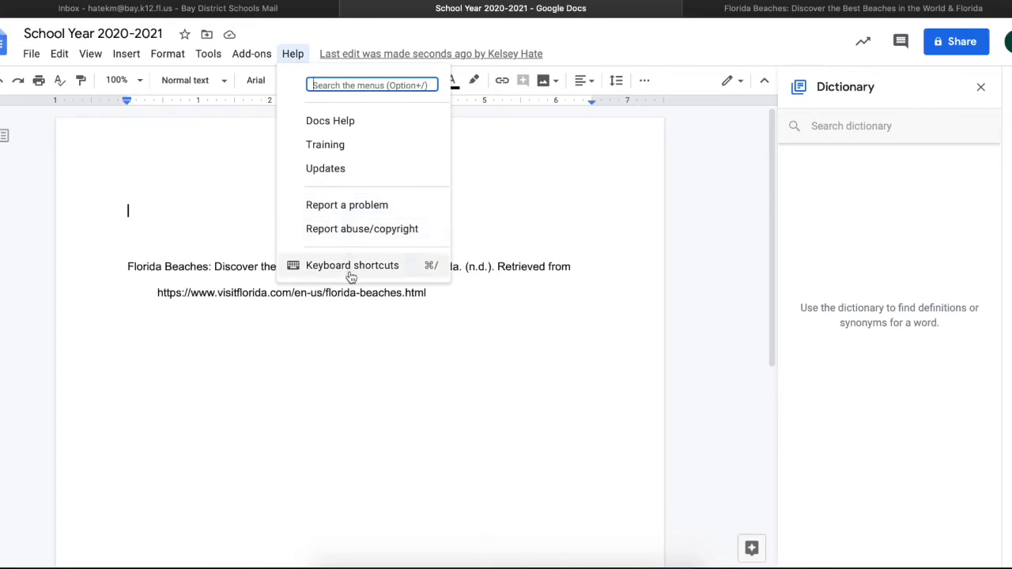
{"action": "mouse_move", "coordinate": [264, 57]}
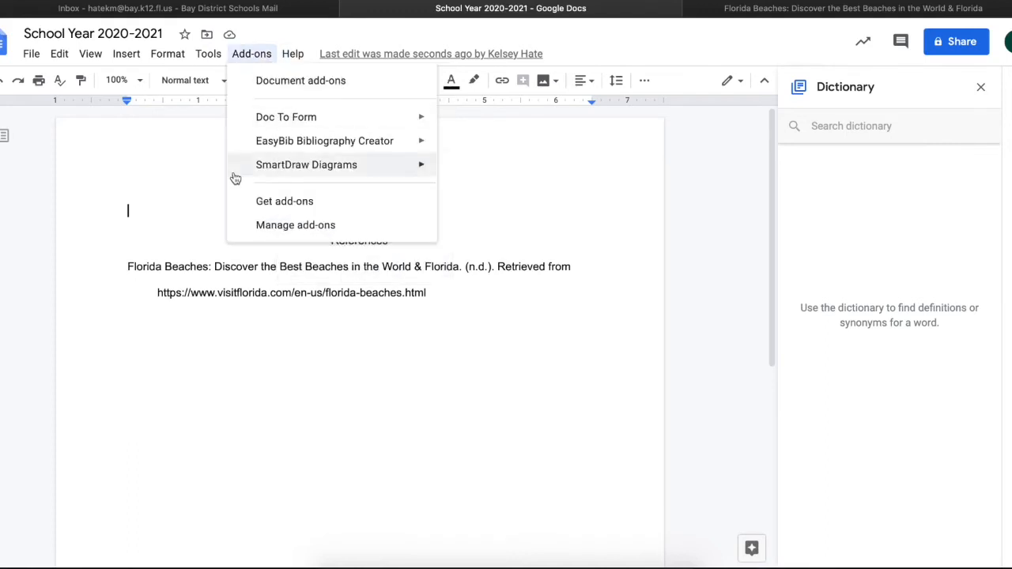
{"action": "left_click", "coordinate": [387, 331]}
Replace the References bibliography with the text "School Year 2020-2021" and close the dictionary.
{"action": "left_click_drag", "start_coordinate": [432, 299], "coordinate": [170, 231]}
{"action": "key", "text": "BackSpace"}
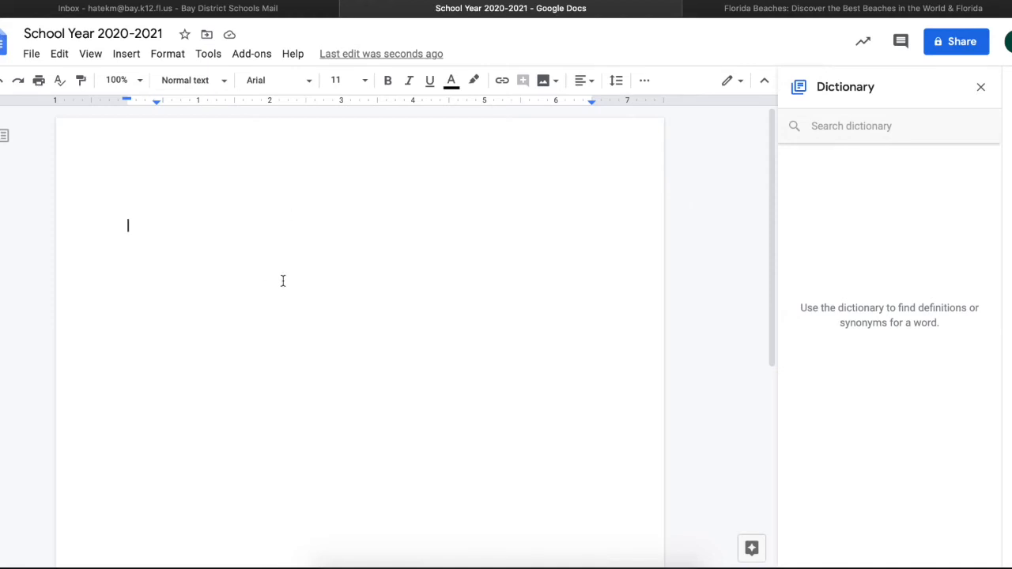
{"action": "type", "text": "Scho"}
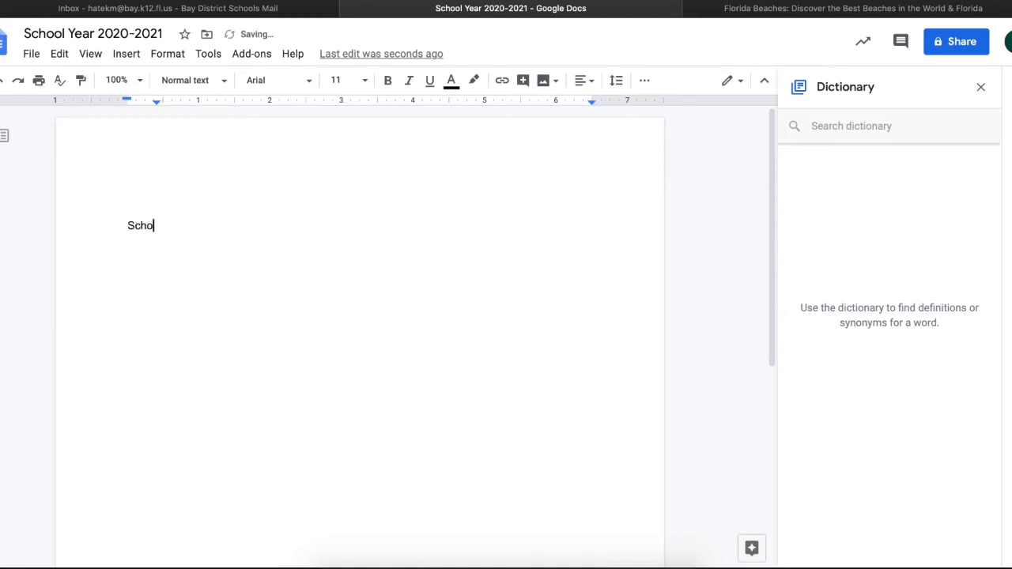
{"action": "type", "text": "ll Year 2020-2021"}
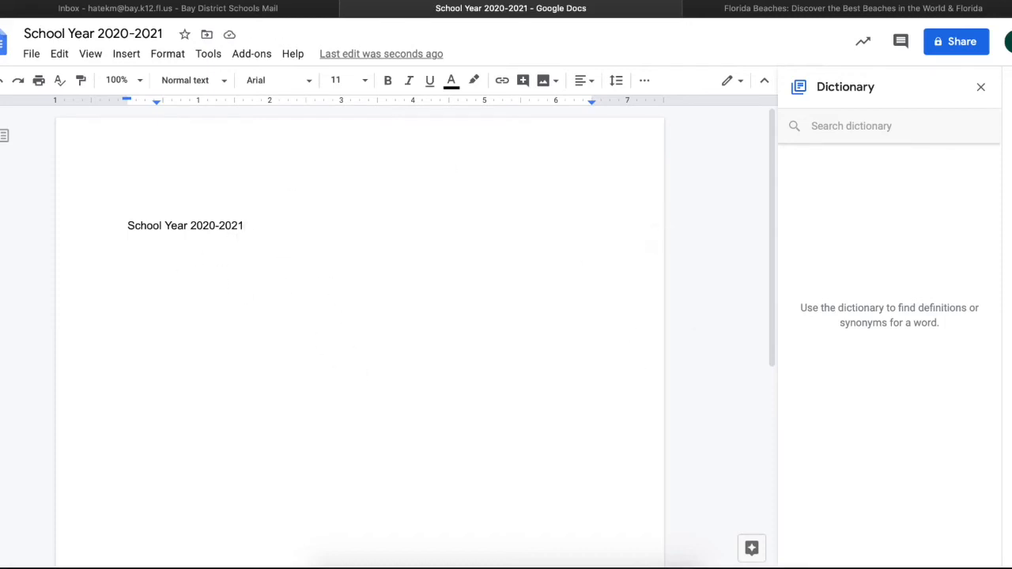
{"action": "left_click", "coordinate": [980, 89]}
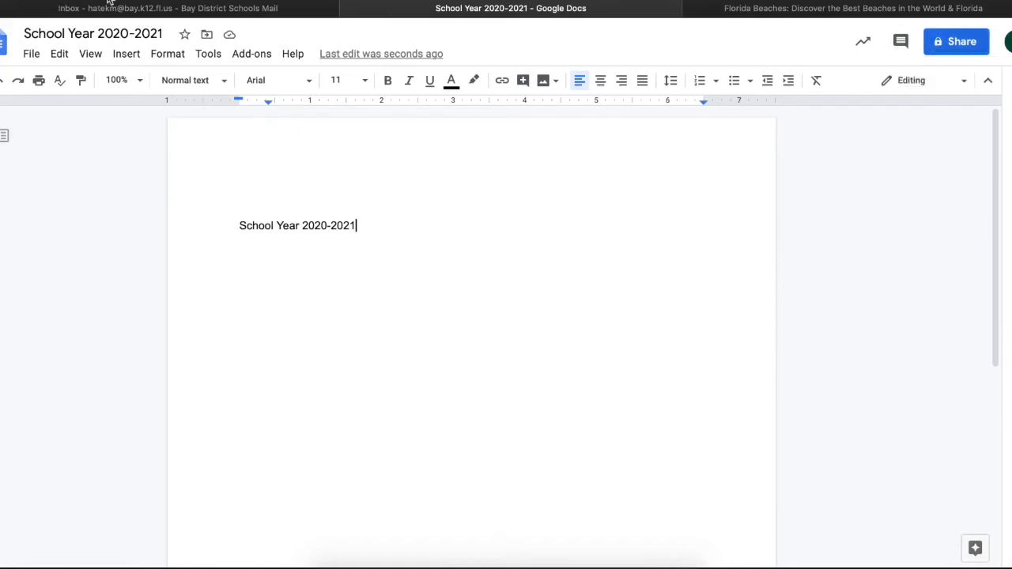
Go to the Docs home page, look through the recent documents, and reopen the School Year 2020-2021 document.
{"action": "left_click", "coordinate": [7, 39]}
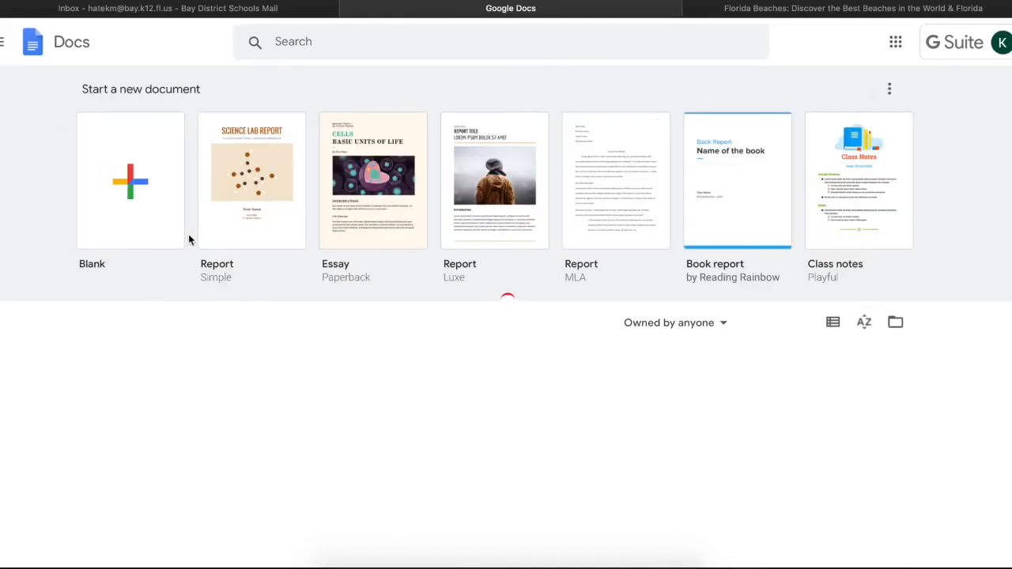
{"action": "scroll", "coordinate": [484, 316], "scroll_direction": "down", "scroll_amount": 5}
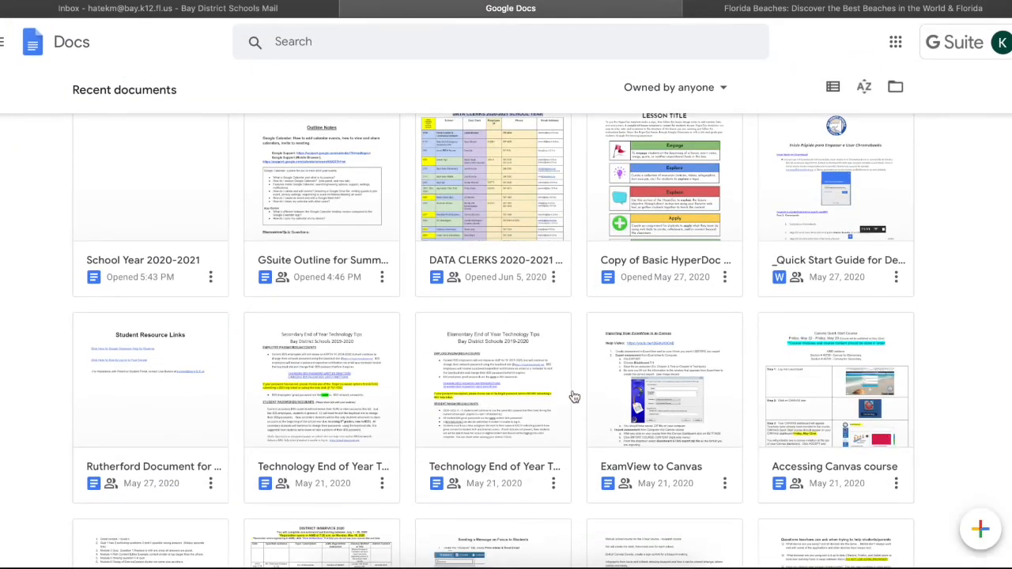
{"action": "scroll", "coordinate": [572, 390], "scroll_direction": "down", "scroll_amount": 3}
{"action": "scroll", "coordinate": [573, 389], "scroll_direction": "up", "scroll_amount": 6}
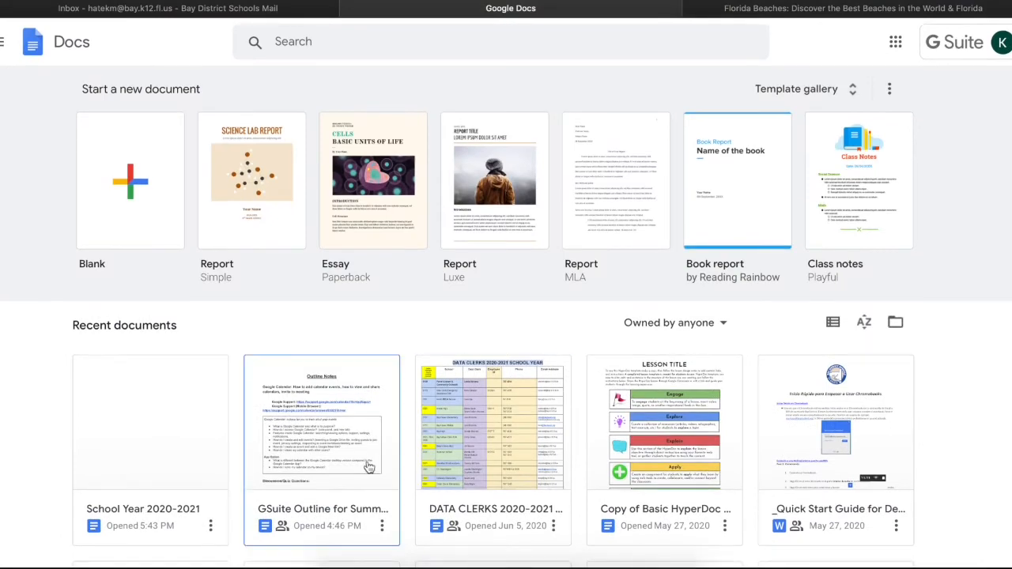
{"action": "left_click", "coordinate": [192, 433]}
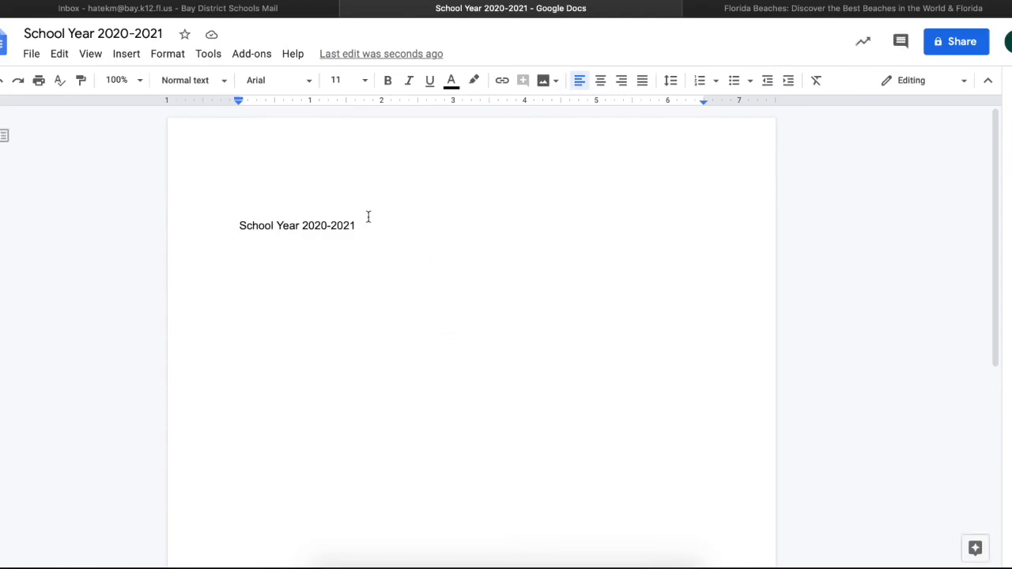
Format the "School Year 2020-2021" line as bold 14-point text in the Shadows Into Light font.
{"action": "left_click_drag", "start_coordinate": [368, 218], "coordinate": [241, 230]}
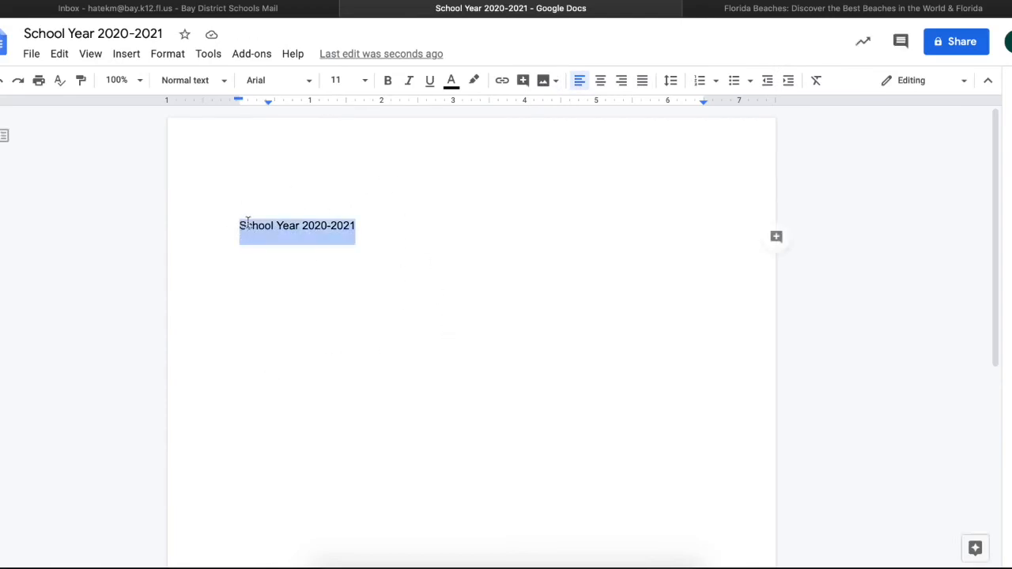
{"action": "left_click", "coordinate": [371, 80]}
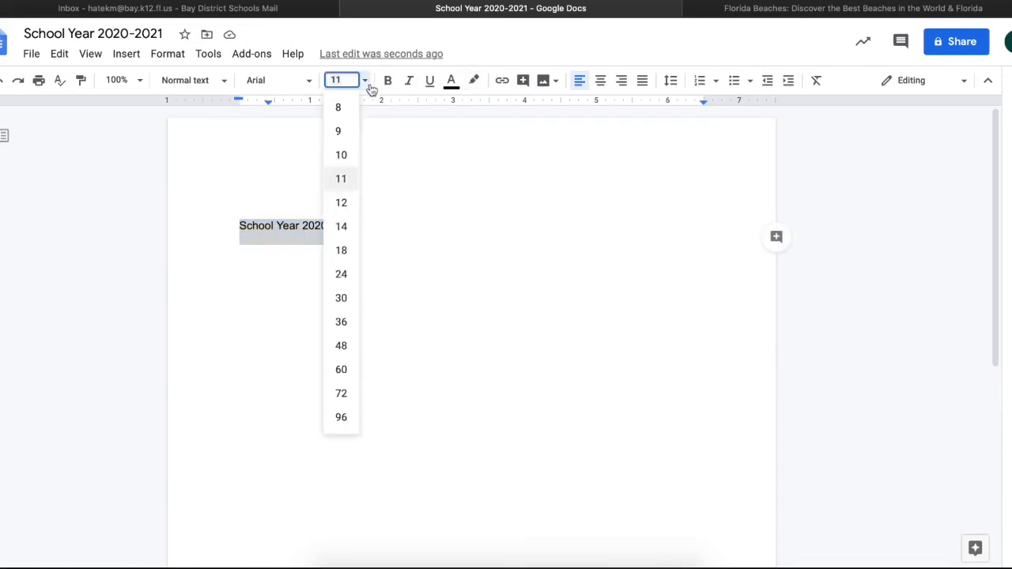
{"action": "left_click", "coordinate": [341, 227]}
{"action": "left_click", "coordinate": [311, 82]}
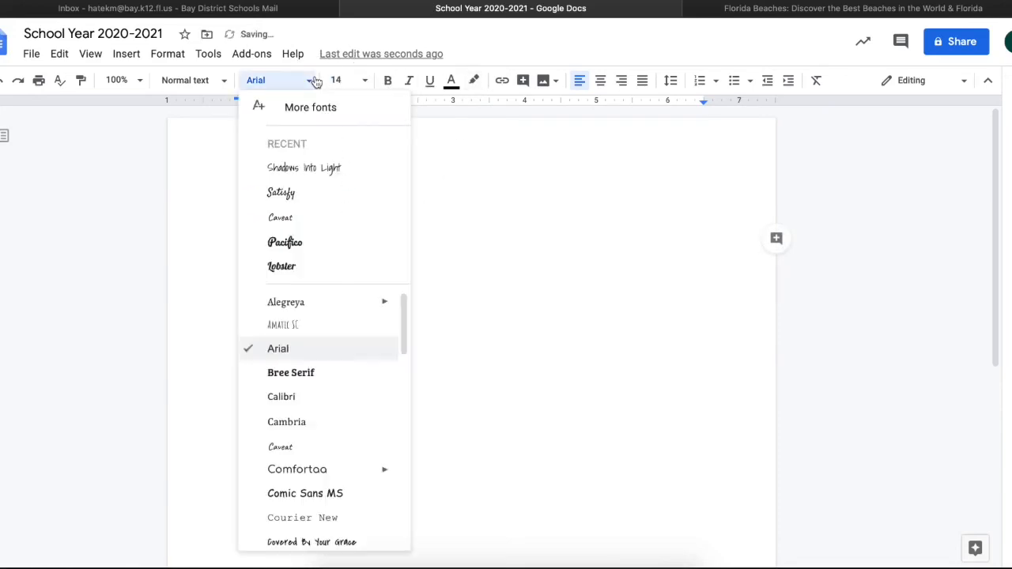
{"action": "left_click", "coordinate": [344, 171]}
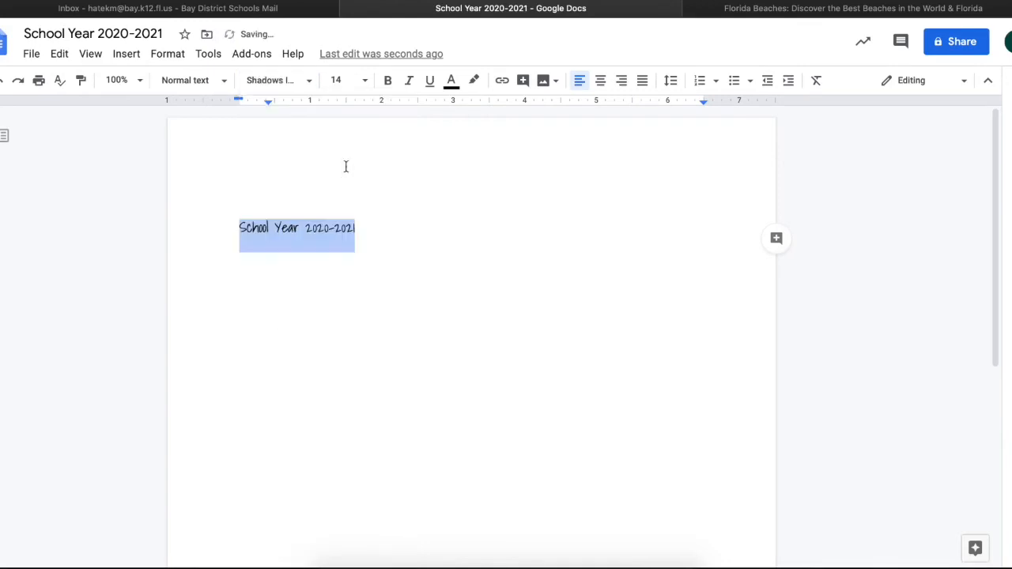
{"action": "left_click", "coordinate": [388, 80]}
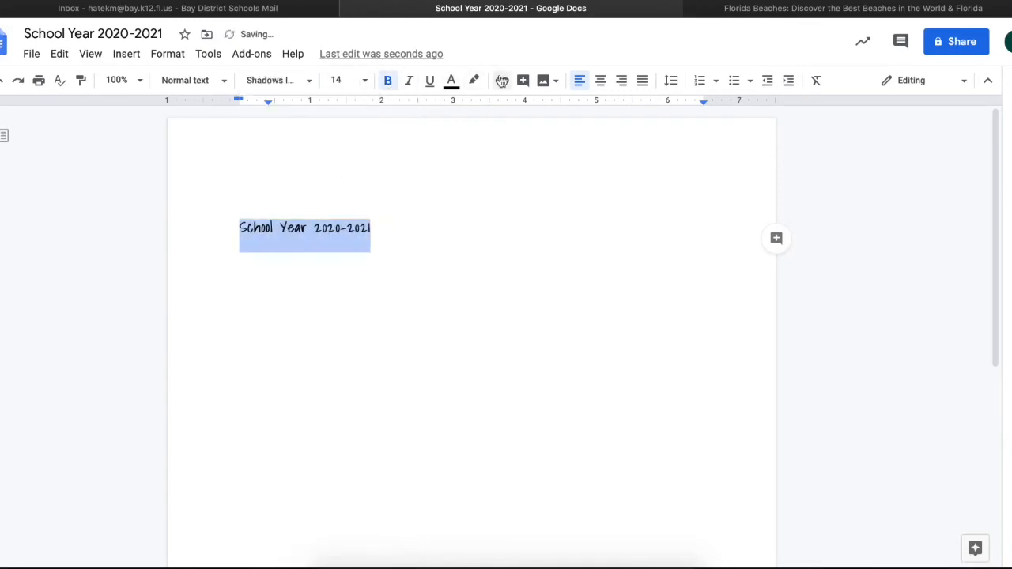
Color the "School Year 2020-2021" line dark magenta and enlarge it to 36 points.
{"action": "left_click", "coordinate": [451, 82]}
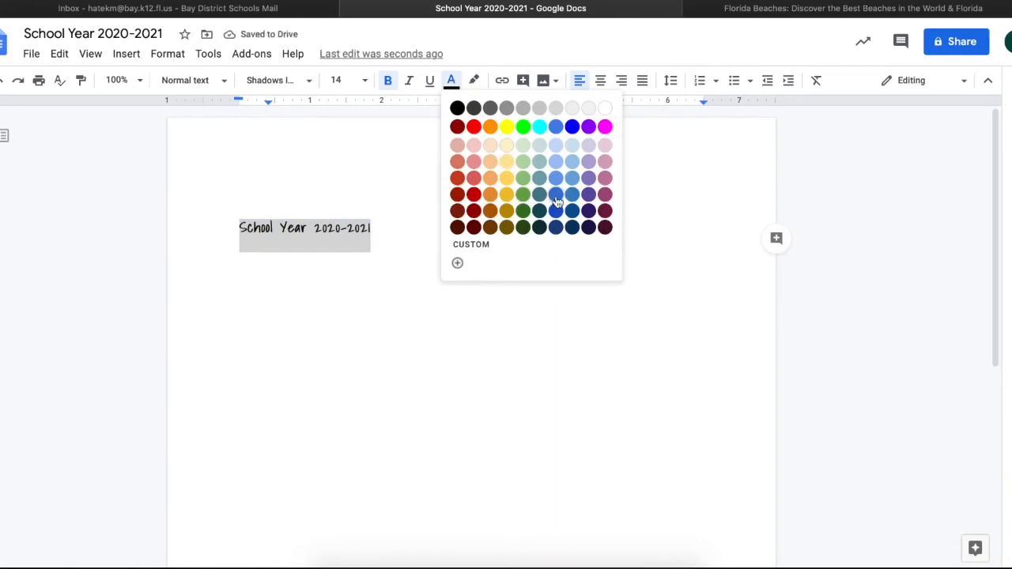
{"action": "left_click", "coordinate": [602, 195]}
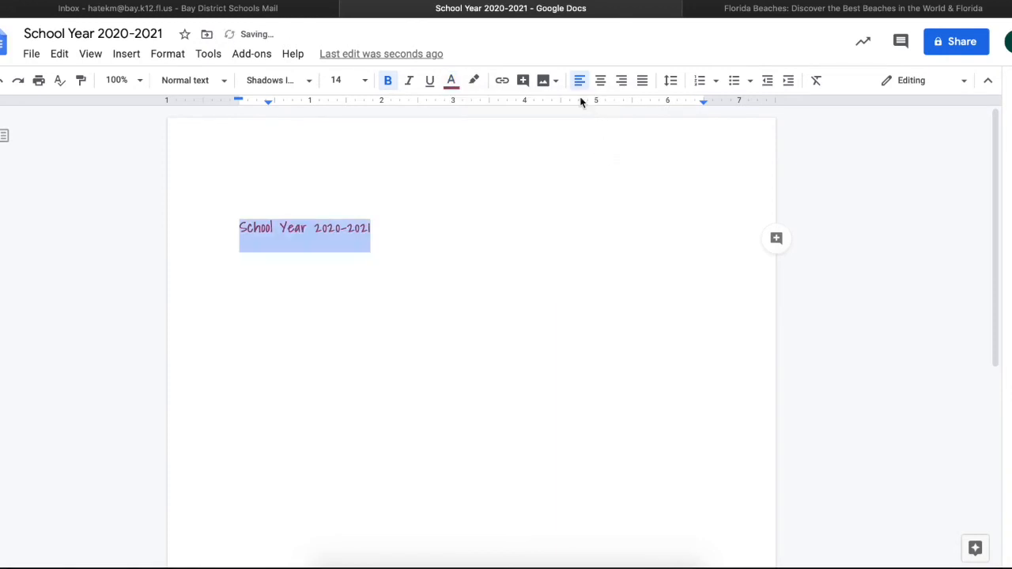
{"action": "left_click", "coordinate": [365, 81]}
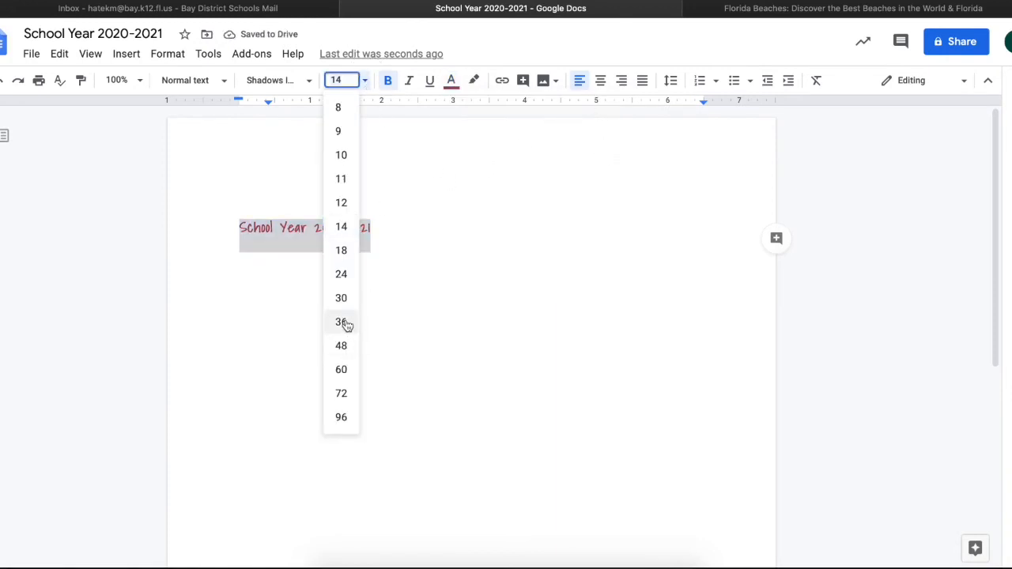
{"action": "left_click", "coordinate": [342, 321]}
{"action": "left_click", "coordinate": [567, 328]}
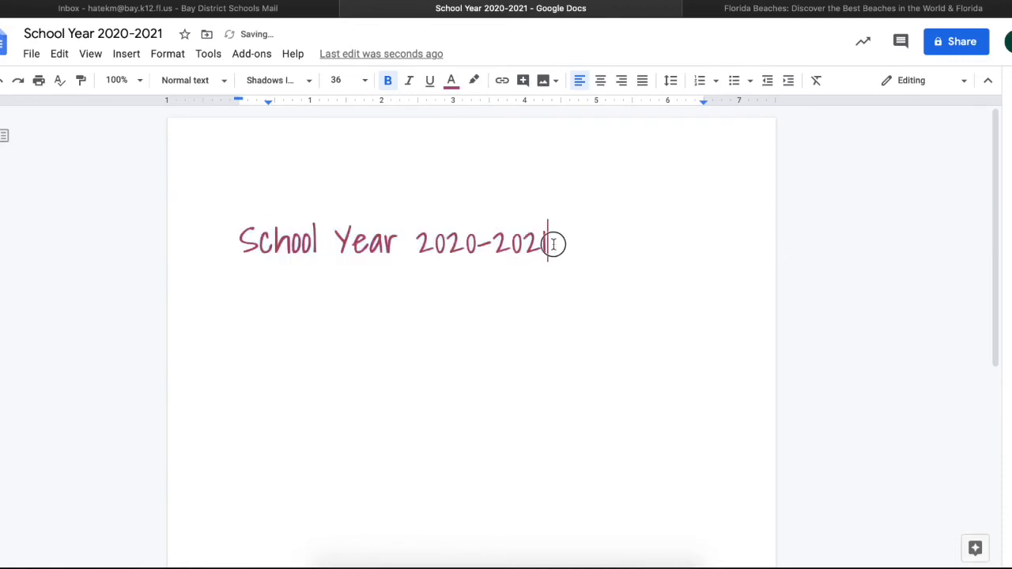
Apply the Title style to the "School Year 2020-2021" line and color it dark orange.
{"action": "left_click_drag", "start_coordinate": [553, 243], "coordinate": [219, 223]}
{"action": "left_click", "coordinate": [217, 82]}
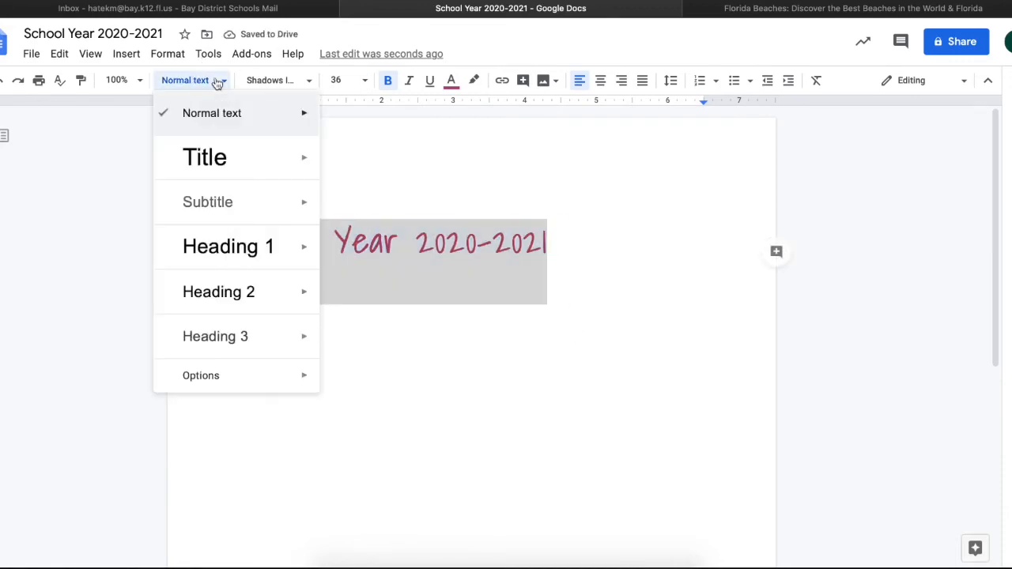
{"action": "left_click", "coordinate": [236, 158]}
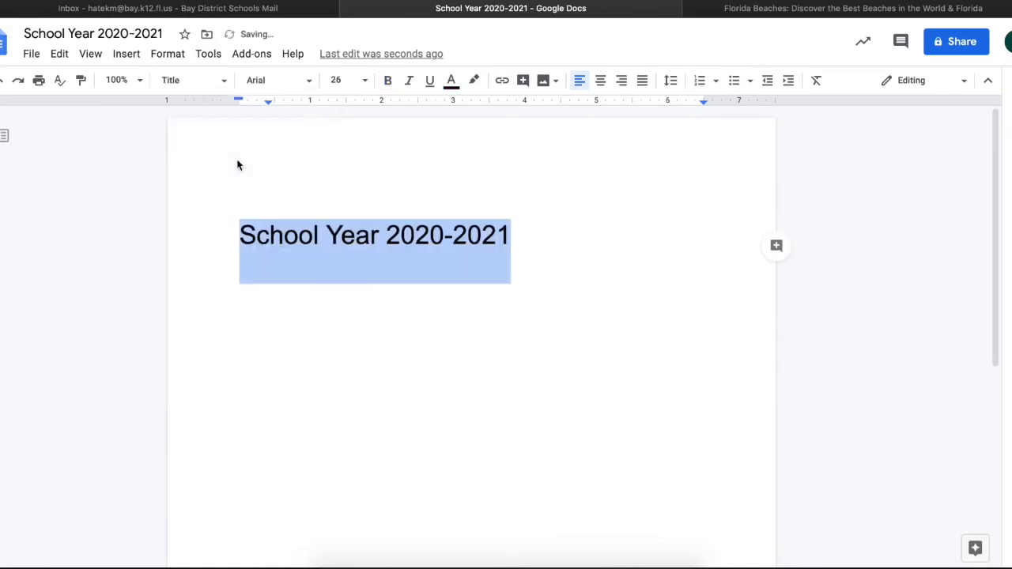
{"action": "left_click", "coordinate": [448, 90]}
{"action": "left_click", "coordinate": [491, 190]}
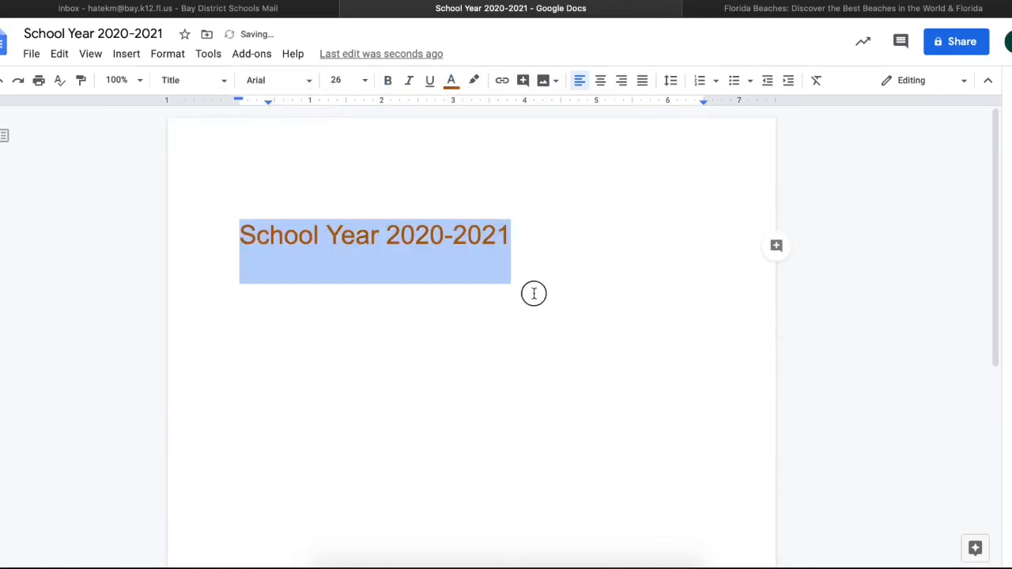
{"action": "left_click", "coordinate": [549, 296]}
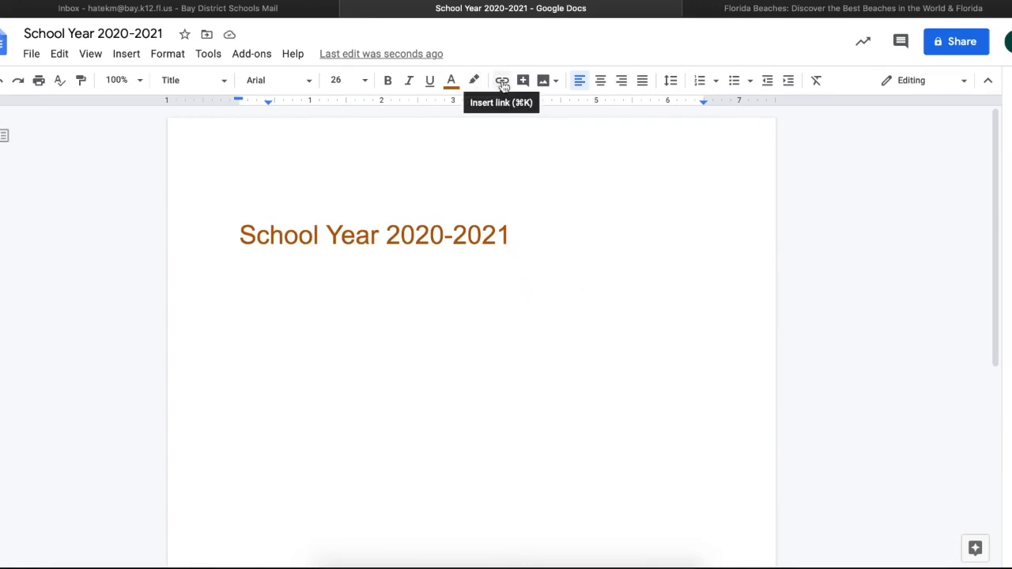
Add a new line below the title containing the word "Beach".
{"action": "left_click_drag", "start_coordinate": [521, 245], "coordinate": [560, 228]}
{"action": "key", "text": "Return"}
{"action": "type", "text": "Beach"}
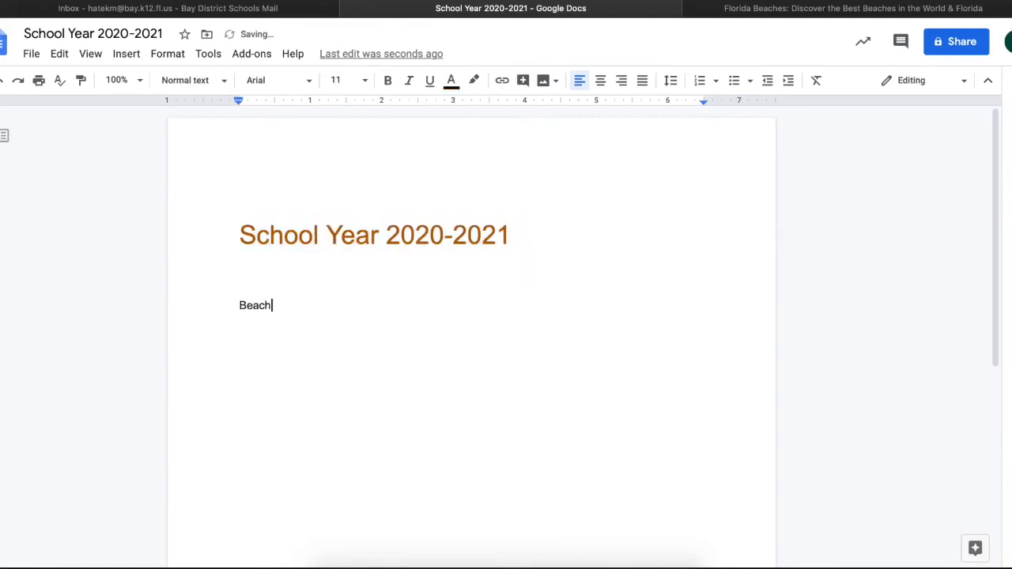
{"action": "left_click", "coordinate": [259, 306]}
{"action": "double_click", "coordinate": [255, 306]}
{"action": "left_click", "coordinate": [502, 83]}
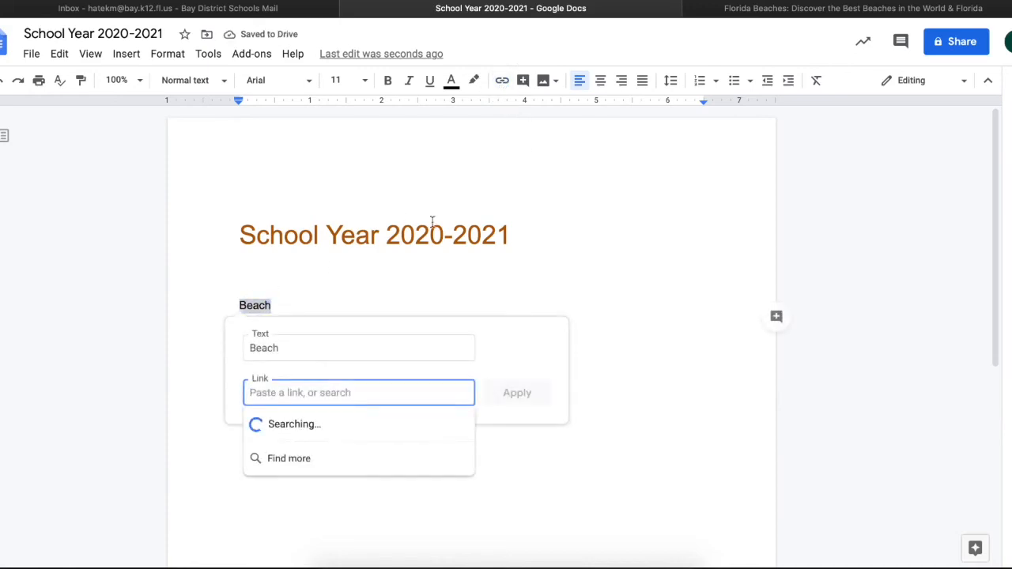
{"action": "left_click_drag", "start_coordinate": [355, 351], "coordinate": [241, 348]}
{"action": "type", "text": "https://www.visitflorida.com/en-us/florida-beaches.html"}
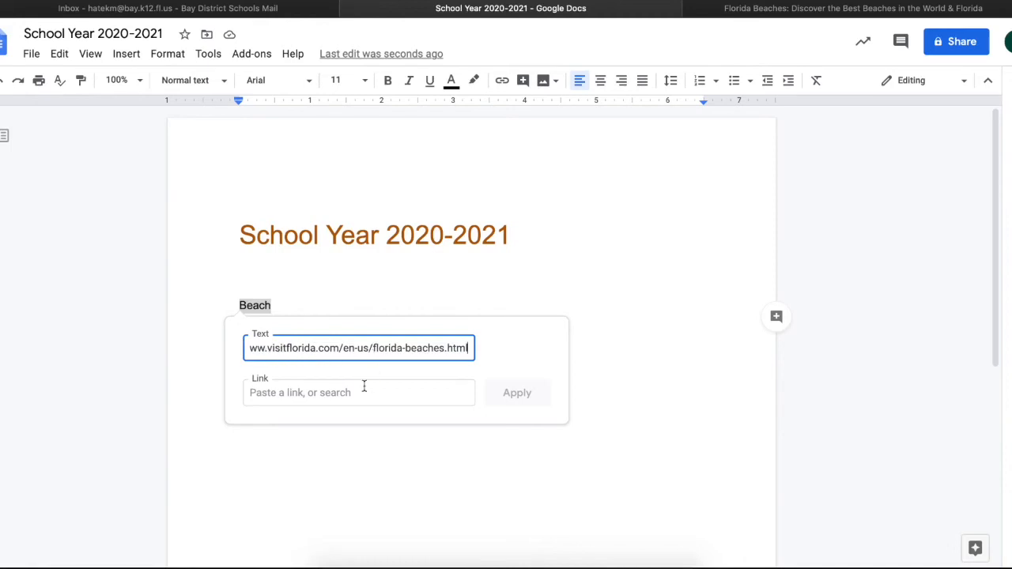
{"action": "left_click_drag", "start_coordinate": [251, 348], "coordinate": [493, 343]}
{"action": "key", "text": "BackSpace"}
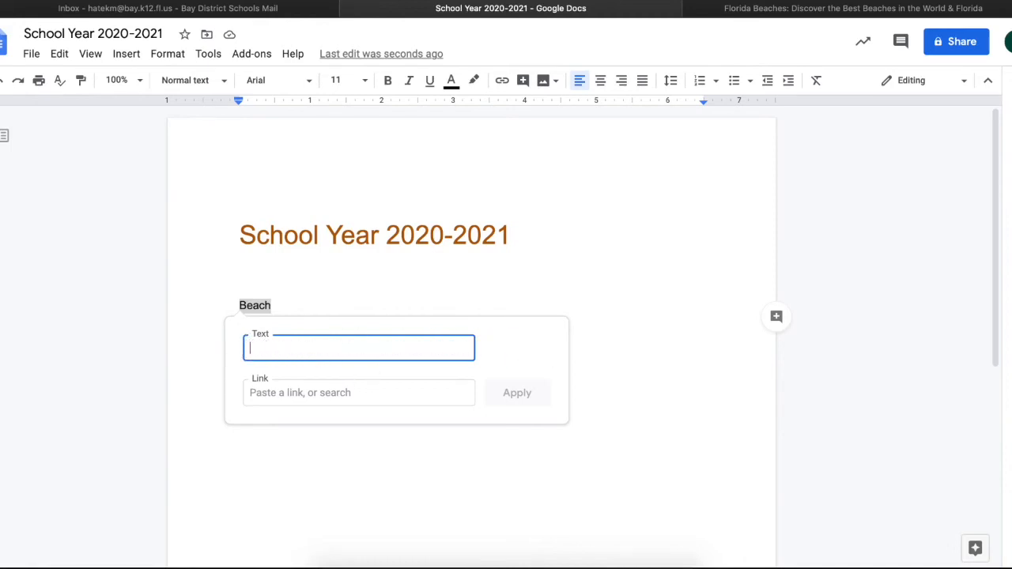
{"action": "type", "text": "Beach"}
{"action": "key", "text": "Tab"}
{"action": "type", "text": "https://www.visitflorida.com/en-us/florida-beaches.html"}
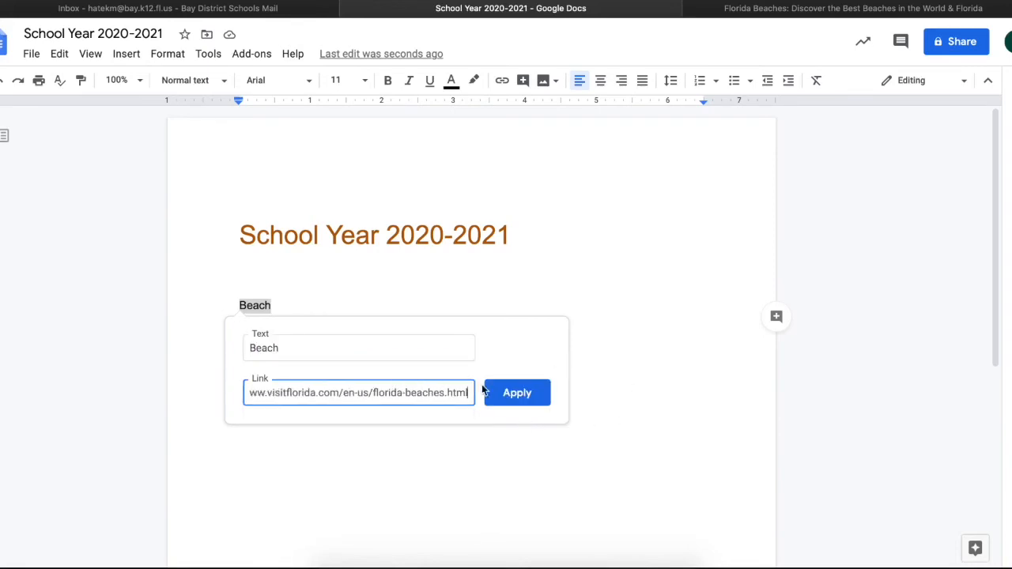
{"action": "left_click", "coordinate": [510, 392]}
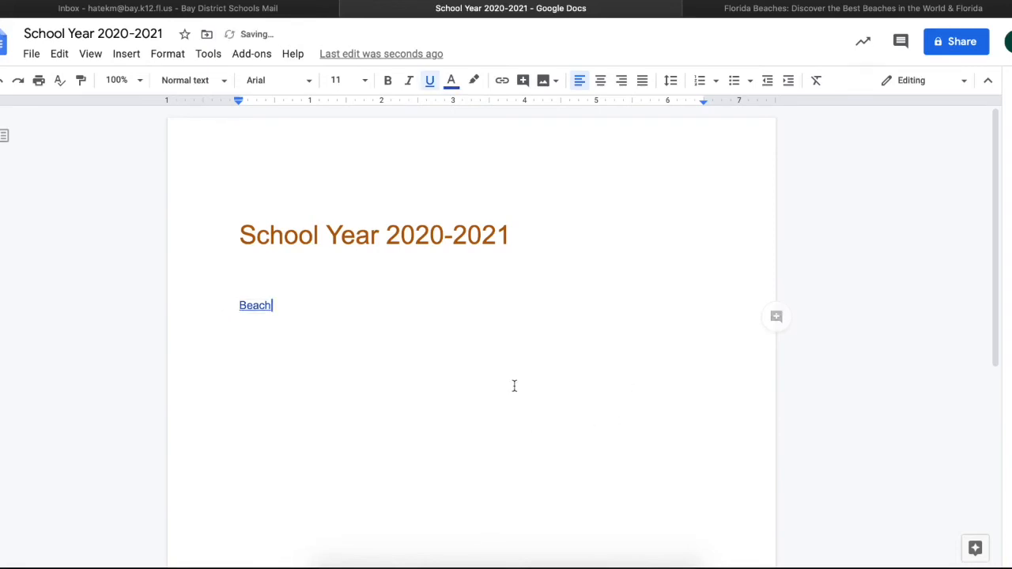
Draft a comment on the "Beach" link reading "I love our beaches, but how about another states website for their beaches".
{"action": "left_click", "coordinate": [267, 305]}
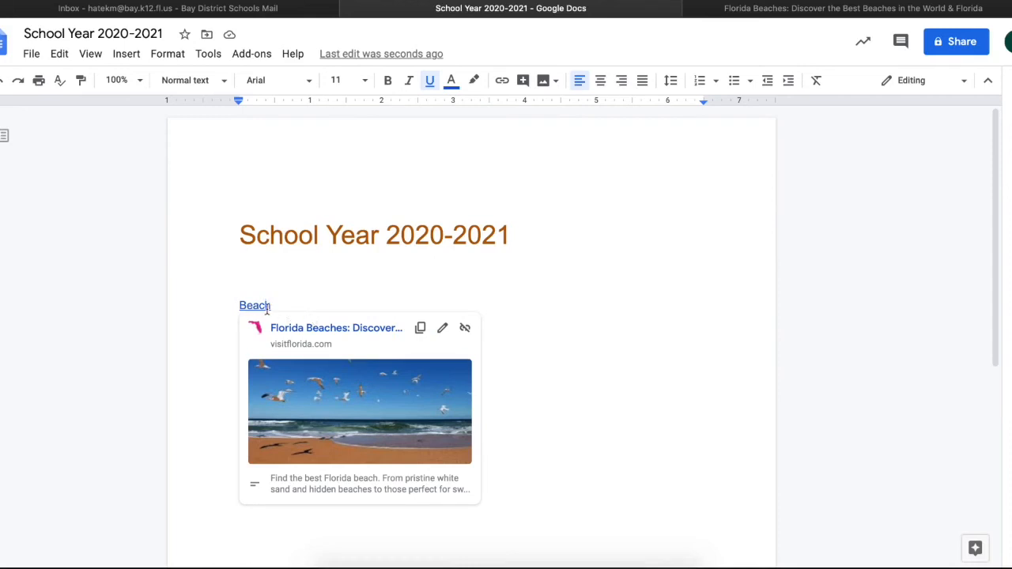
{"action": "left_click", "coordinate": [523, 80]}
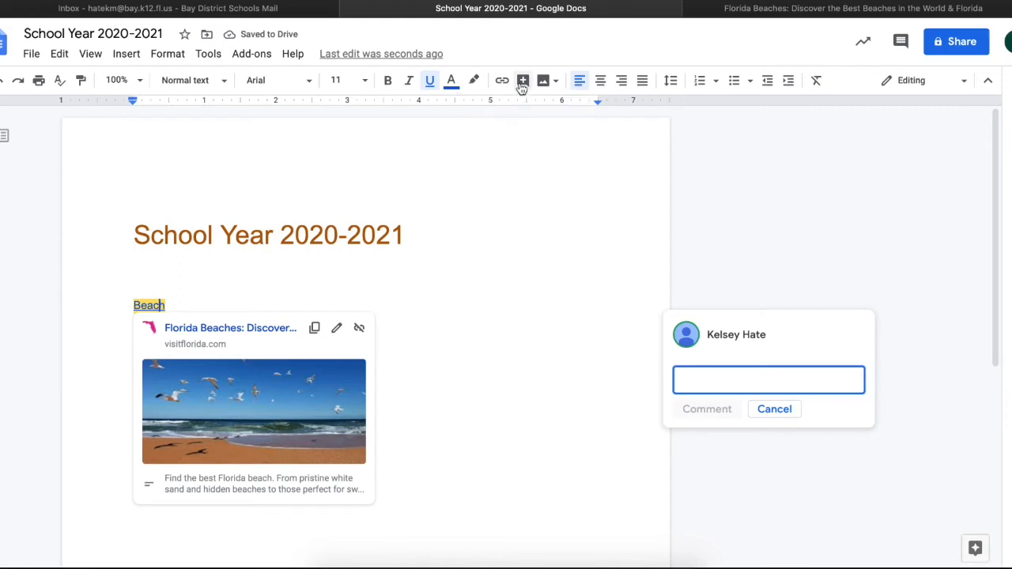
{"action": "type", "text": "I love "}
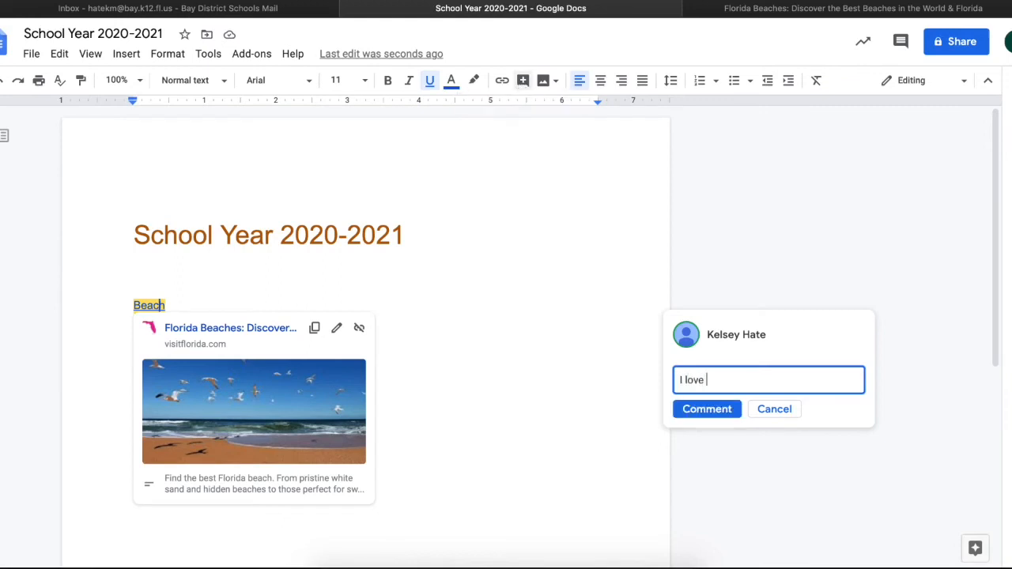
{"action": "type", "text": "our beaches, but how about another statues"}
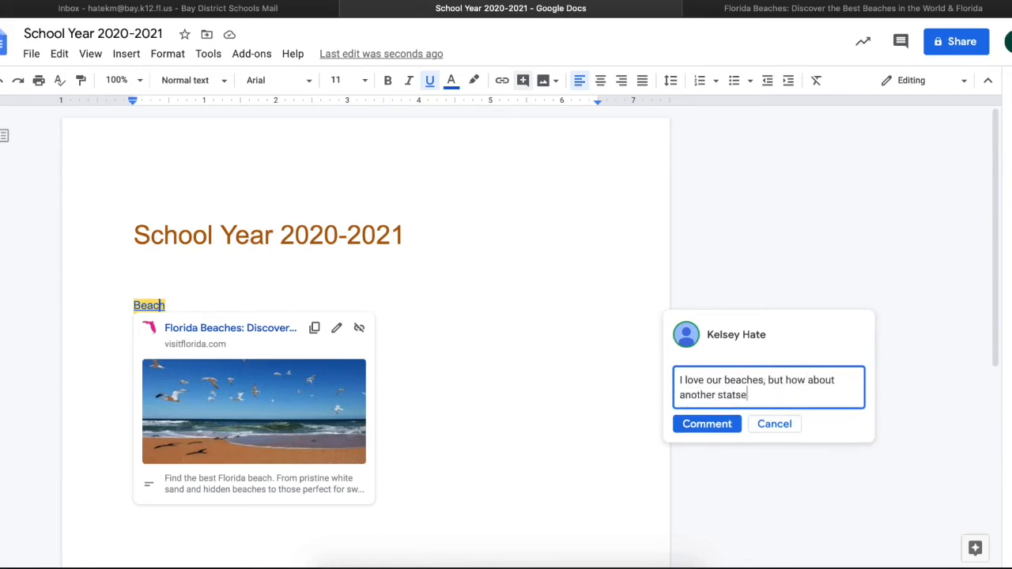
{"action": "key", "text": "BackSpace"}
{"action": "key", "text": "BackSpace"}
{"action": "key", "text": "BackSpace"}
{"action": "key", "text": "BackSpace"}
{"action": "type", "text": "es"}
{"action": "type", "text": " website w"}
{"action": "type", "text": "or their beaches"}
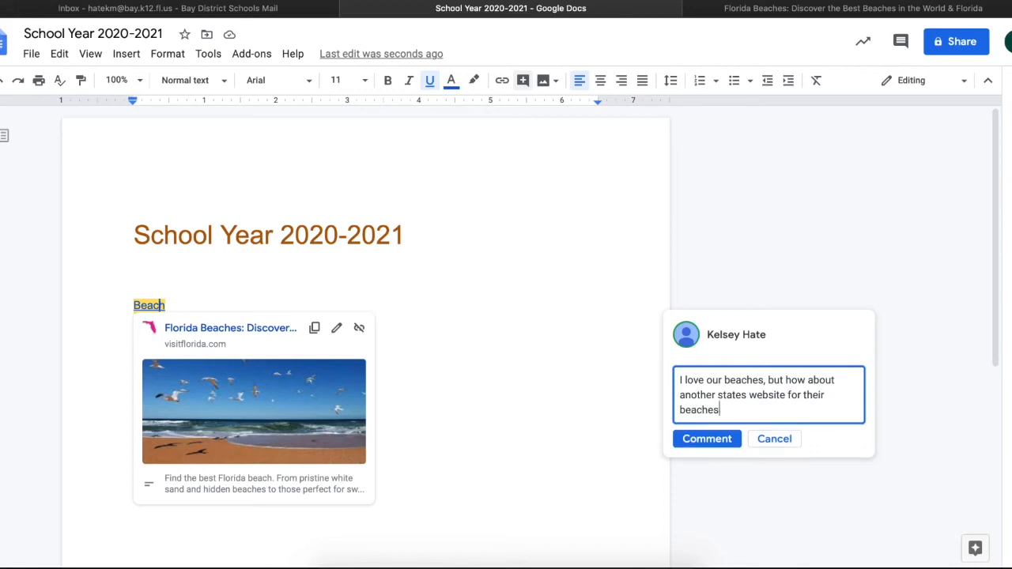
End the comment with a question mark and mentions of two colleagues, choose the second as assignee, and discard the comment.
{"action": "type", "text": "? @"}
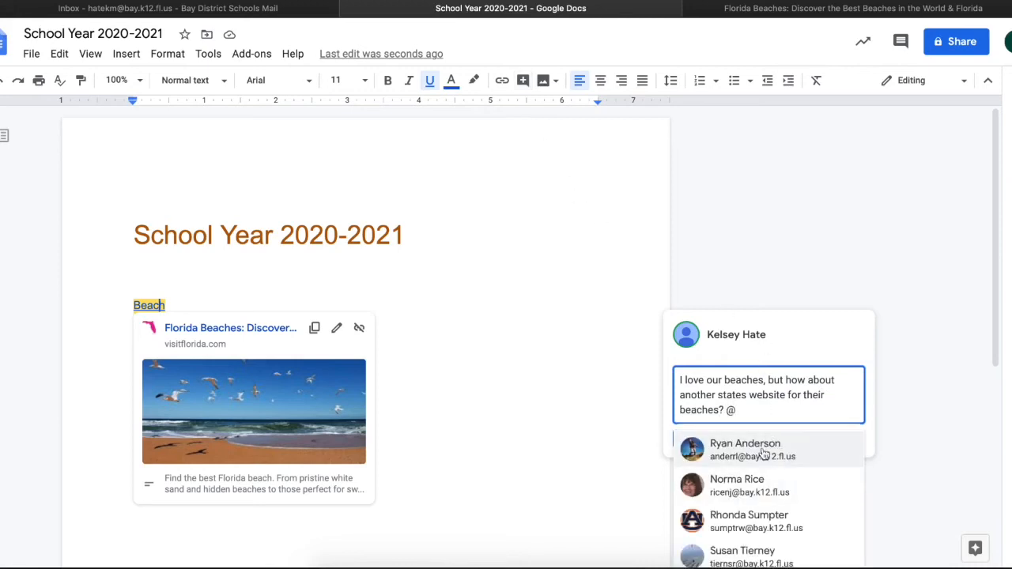
{"action": "scroll", "coordinate": [764, 494], "scroll_direction": "down", "scroll_amount": 2}
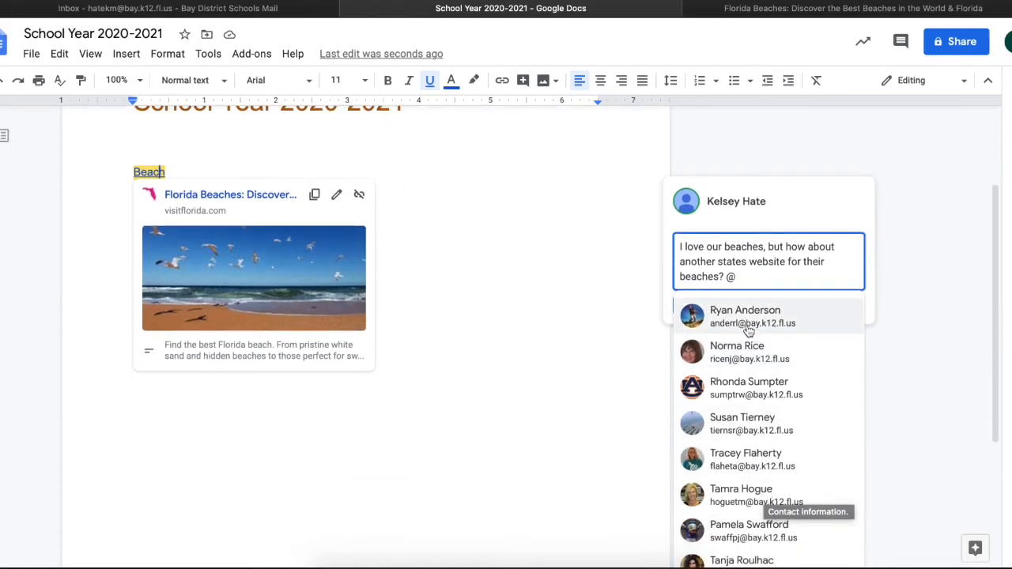
{"action": "left_click", "coordinate": [753, 431]}
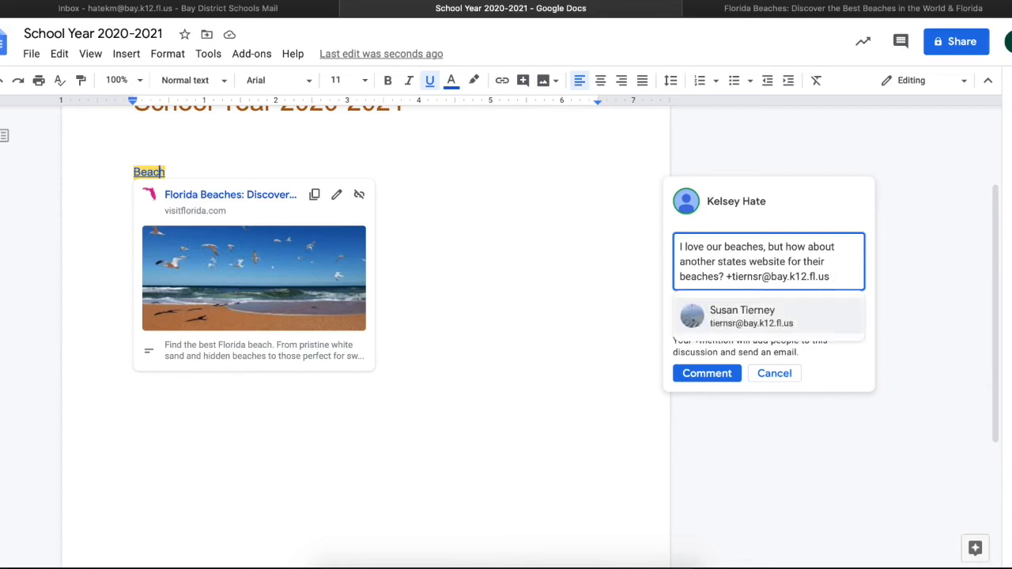
{"action": "type", "text": "+"}
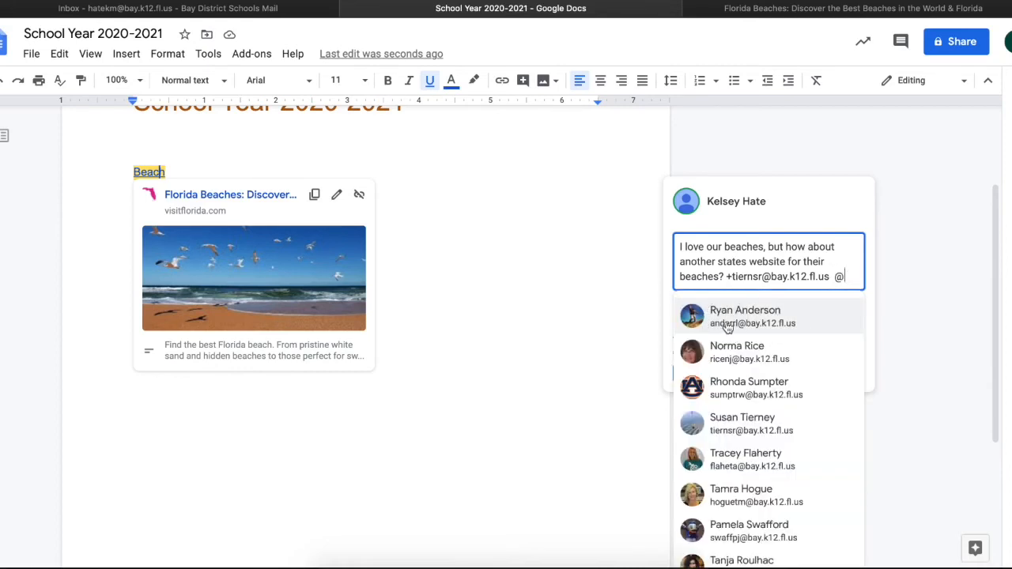
{"action": "left_click", "coordinate": [724, 324]}
{"action": "left_click", "coordinate": [849, 323]}
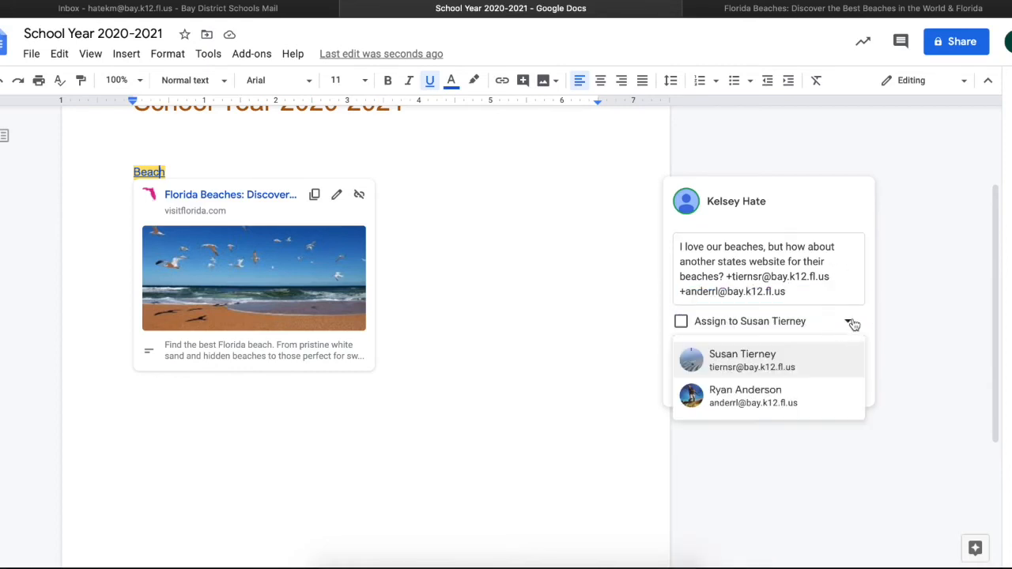
{"action": "left_click", "coordinate": [772, 398]}
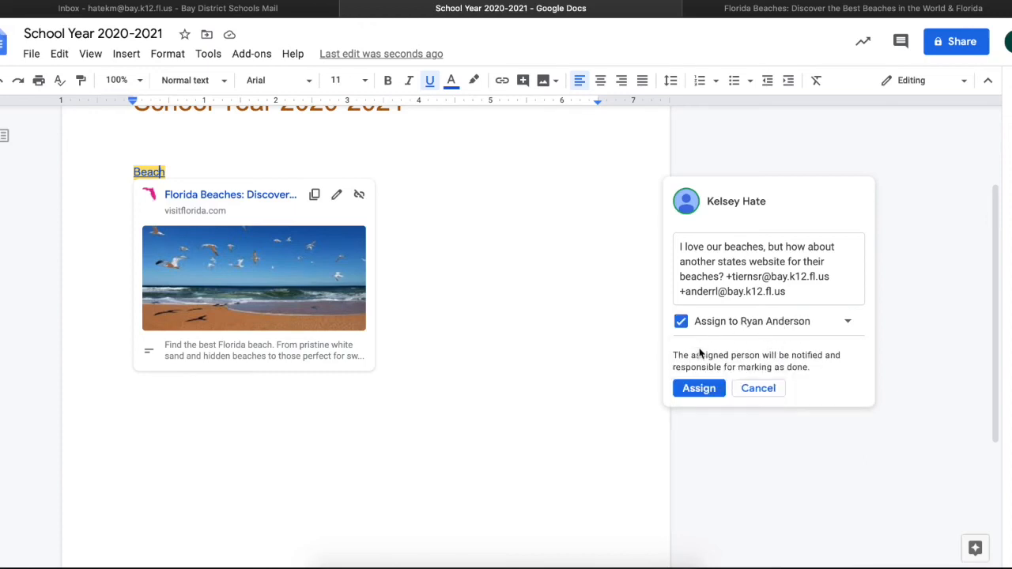
{"action": "left_click", "coordinate": [775, 391]}
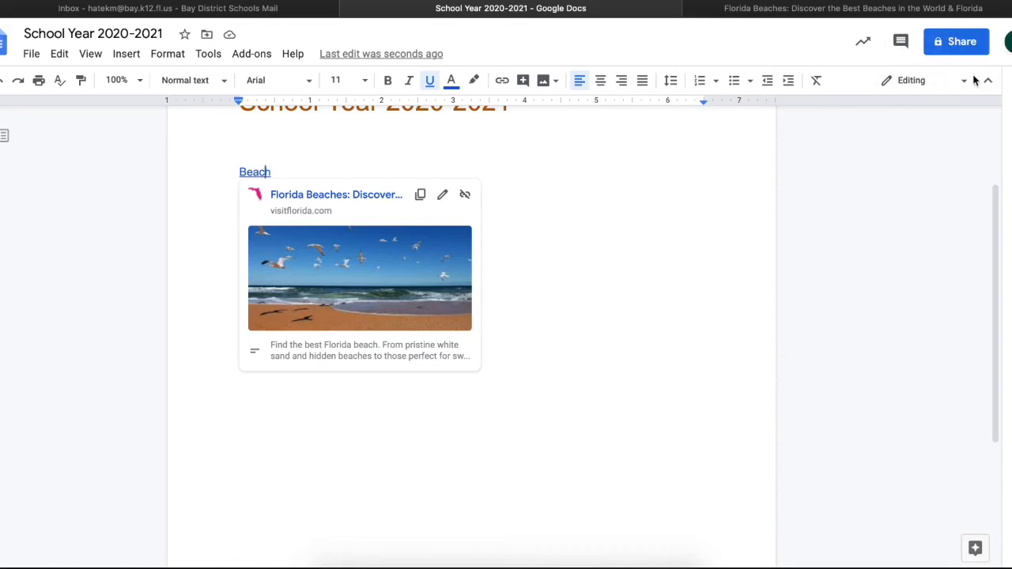
In the document's sharing settings, turn the download, print and copy option for viewers and commenters off and back on.
{"action": "left_click", "coordinate": [956, 41]}
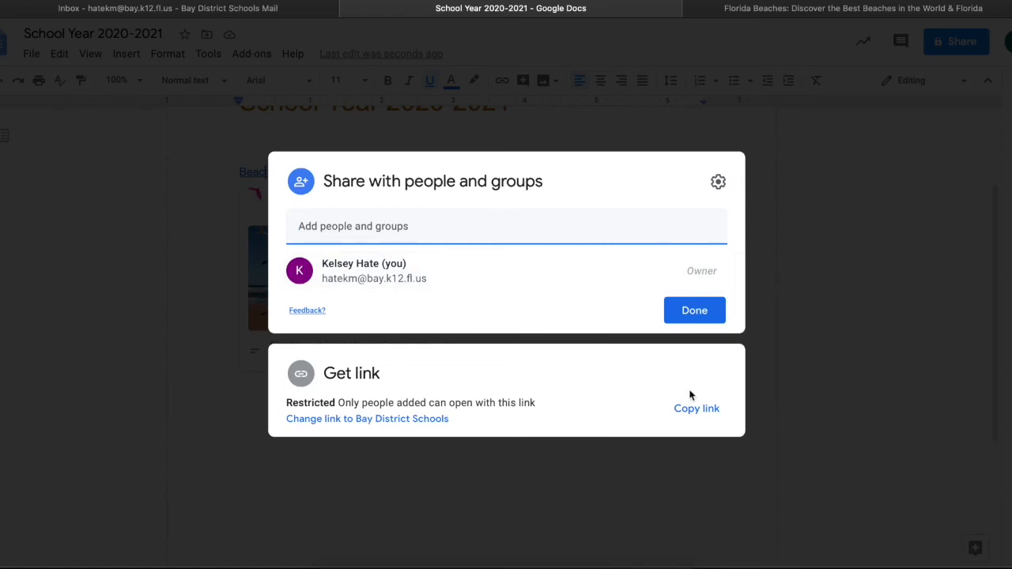
{"action": "left_click", "coordinate": [714, 177]}
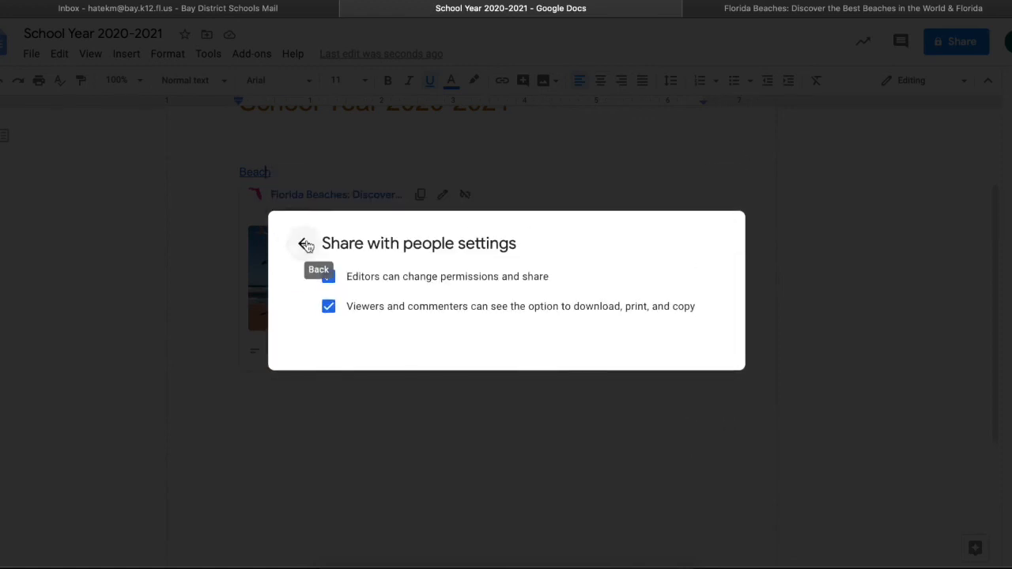
{"action": "left_click", "coordinate": [305, 244]}
{"action": "left_click", "coordinate": [716, 180]}
{"action": "left_click", "coordinate": [326, 309]}
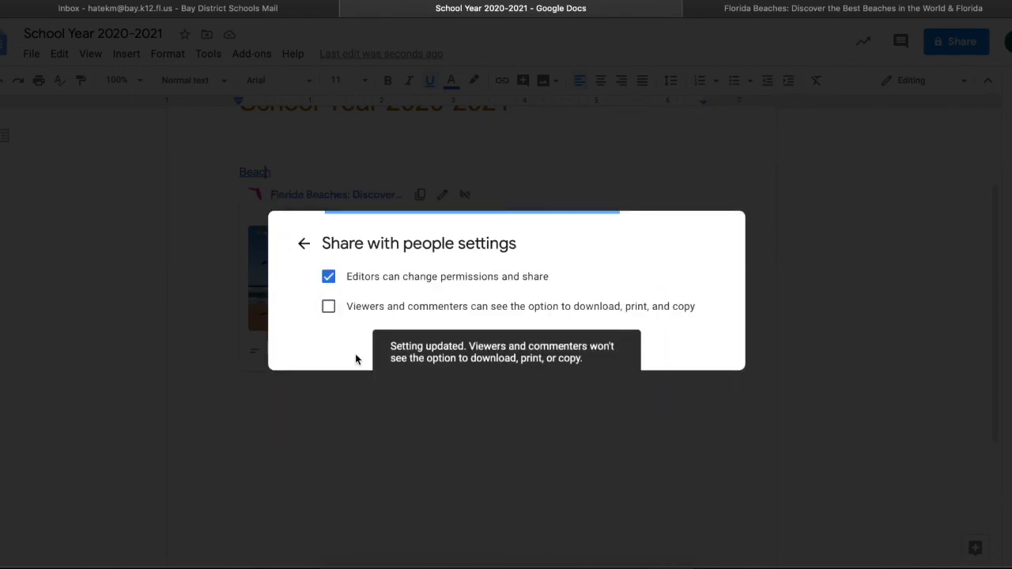
{"action": "left_click", "coordinate": [329, 308]}
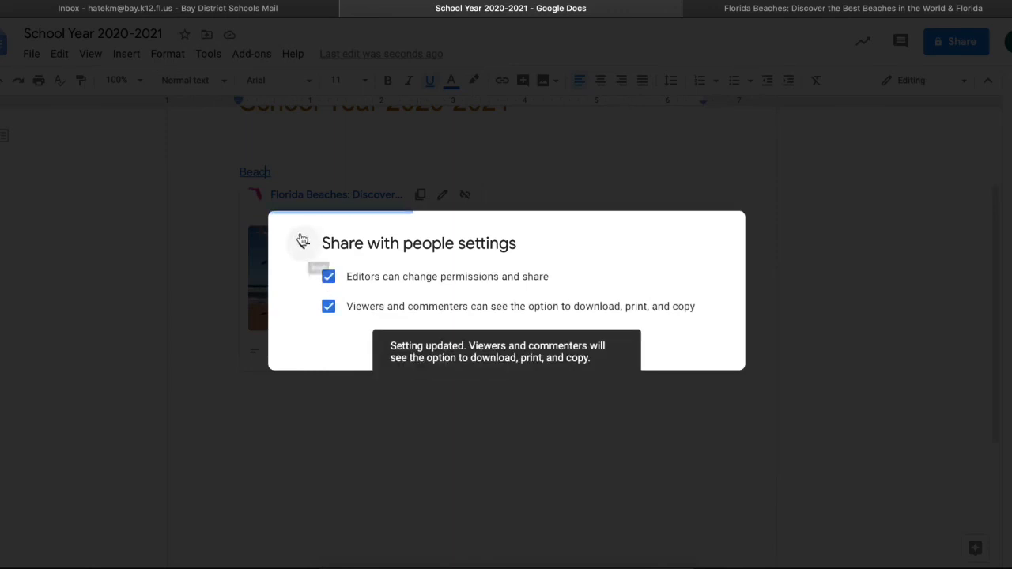
{"action": "left_click", "coordinate": [302, 241]}
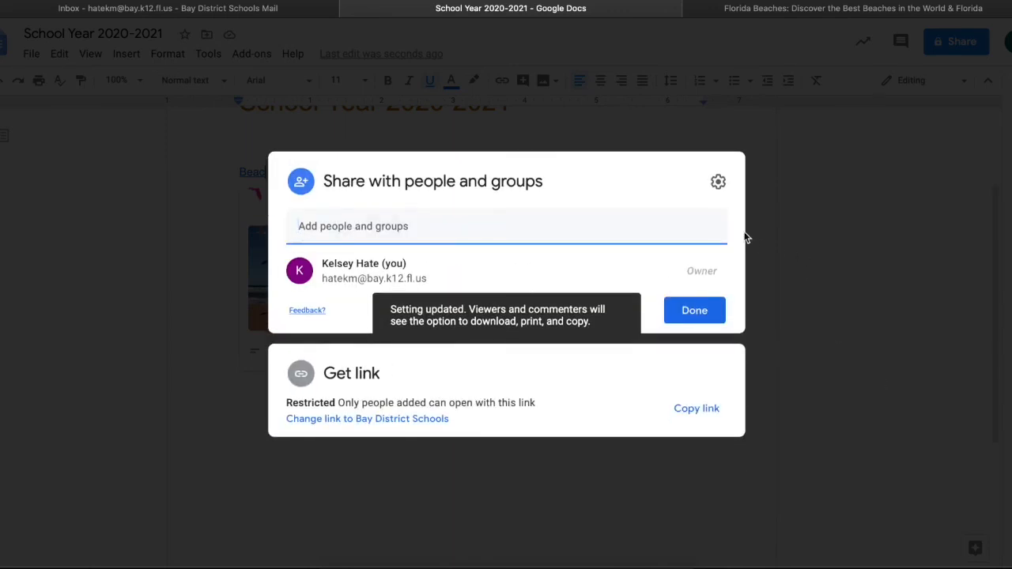
{"action": "left_click", "coordinate": [714, 318]}
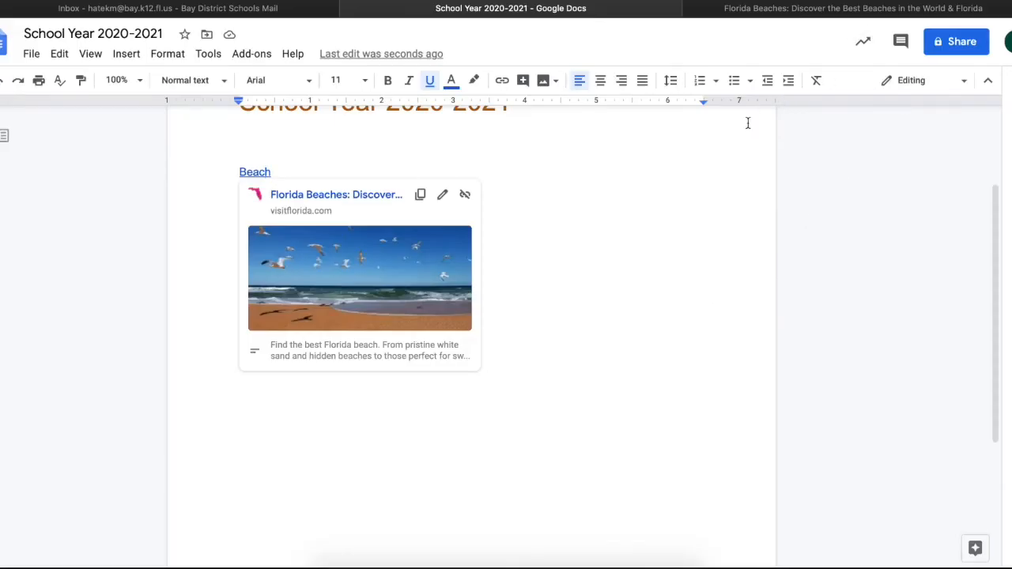
{"action": "left_click", "coordinate": [555, 84]}
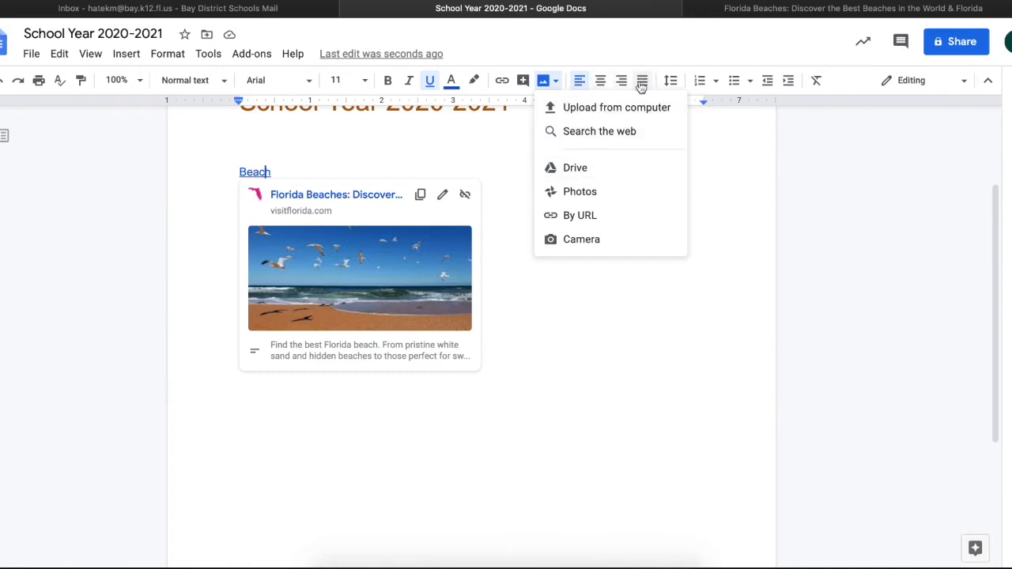
{"action": "left_click", "coordinate": [804, 200]}
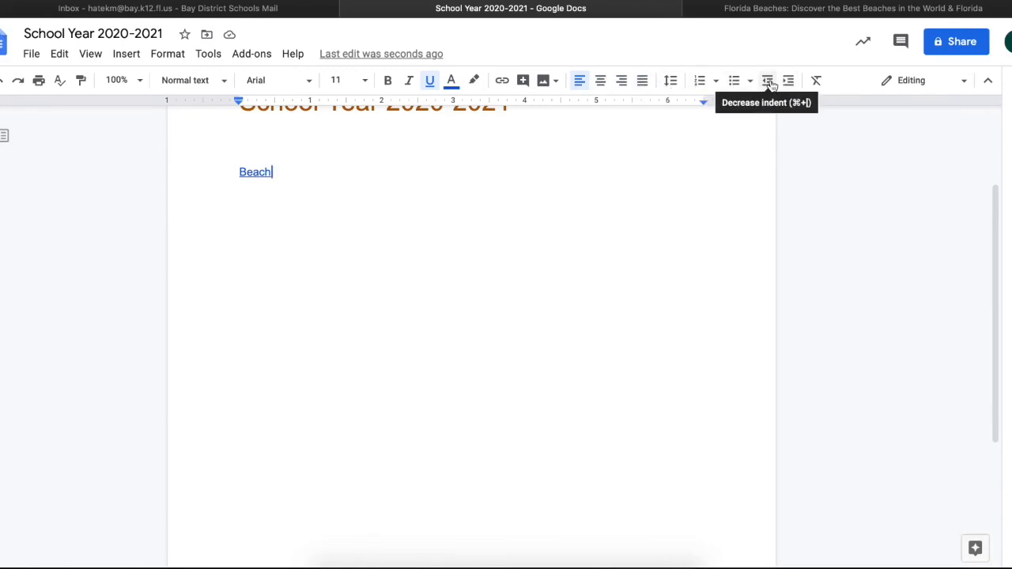
{"action": "left_click", "coordinate": [935, 80]}
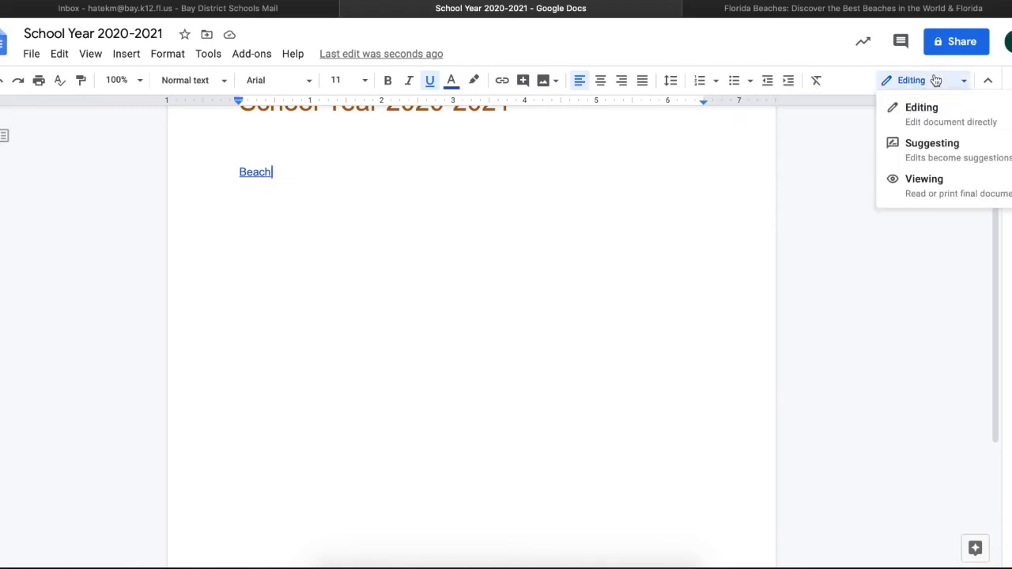
{"action": "left_click", "coordinate": [856, 150]}
Start a comment on "2020-2021" in the title, look up people to mention by name, and discard the comment.
{"action": "double_click", "coordinate": [429, 163]}
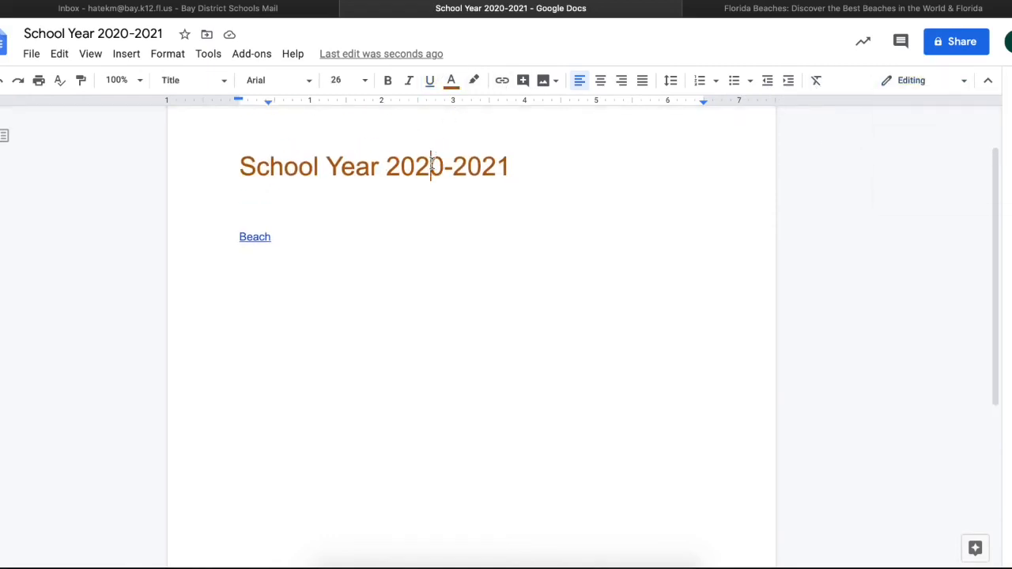
{"action": "left_click", "coordinate": [523, 80]}
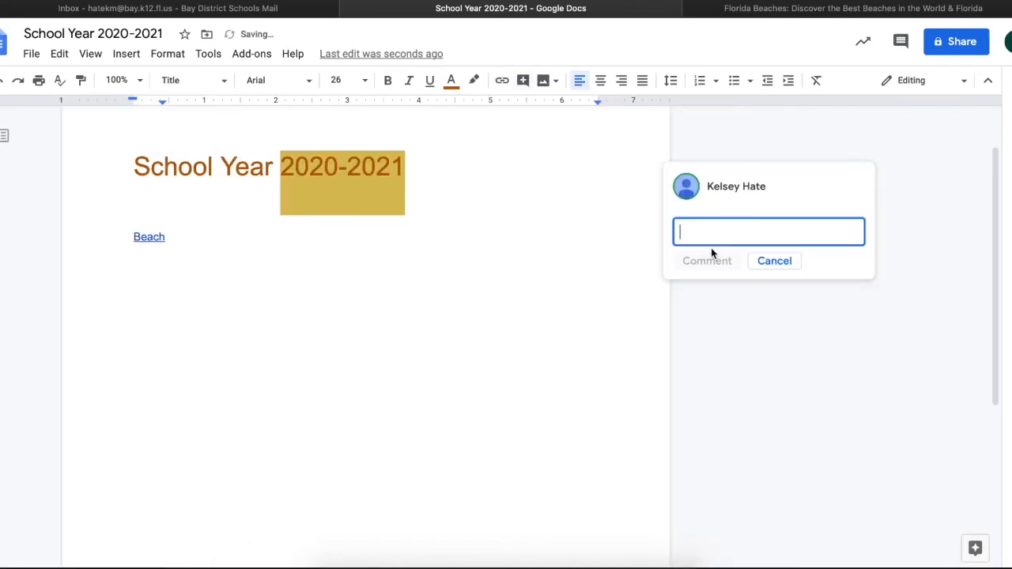
{"action": "type", "text": "@j"}
{"action": "key", "text": "BackSpace"}
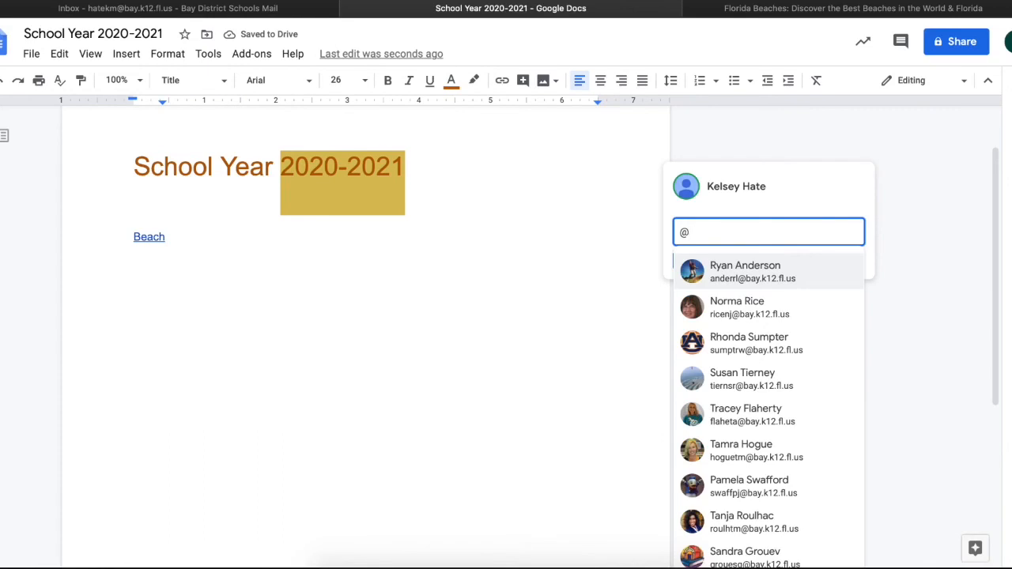
{"action": "type", "text": "jim"}
{"action": "key", "text": "BackSpace"}
{"action": "key", "text": "BackSpace"}
{"action": "key", "text": "BackSpace"}
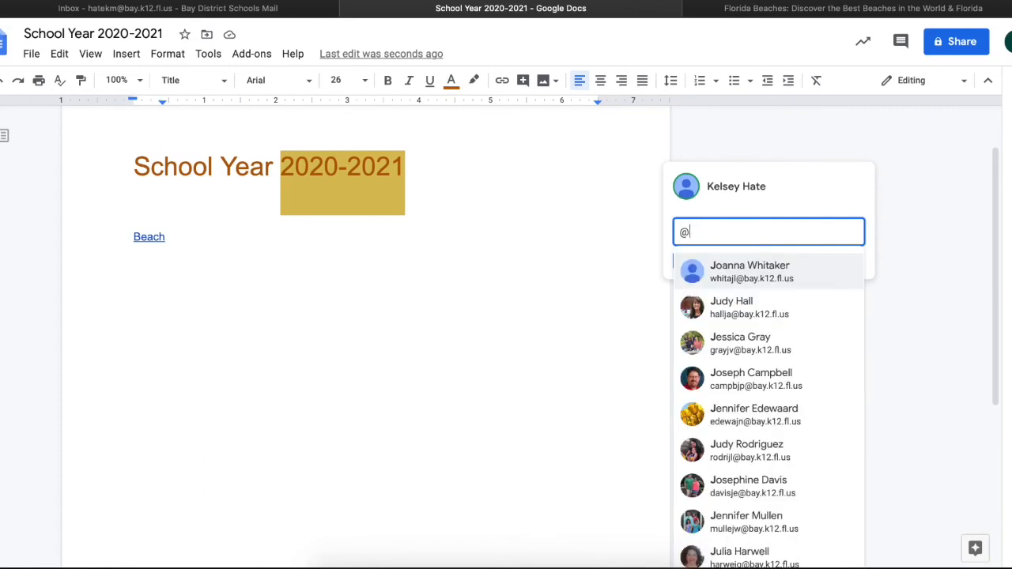
{"action": "type", "text": "H"}
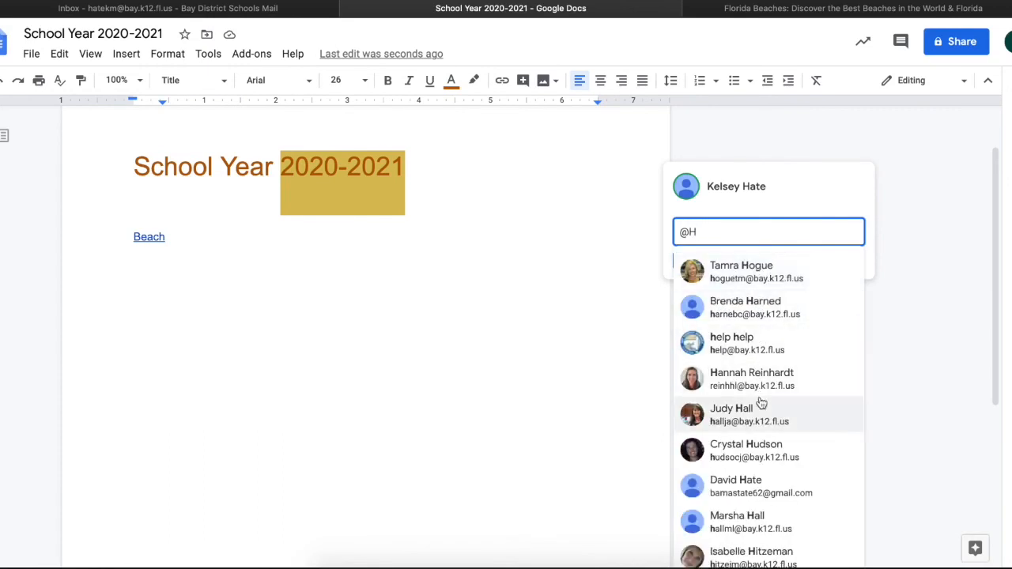
{"action": "scroll", "coordinate": [824, 401], "scroll_direction": "down", "scroll_amount": 5}
{"action": "scroll", "coordinate": [761, 404], "scroll_direction": "up", "scroll_amount": 4}
{"action": "left_click", "coordinate": [890, 315]}
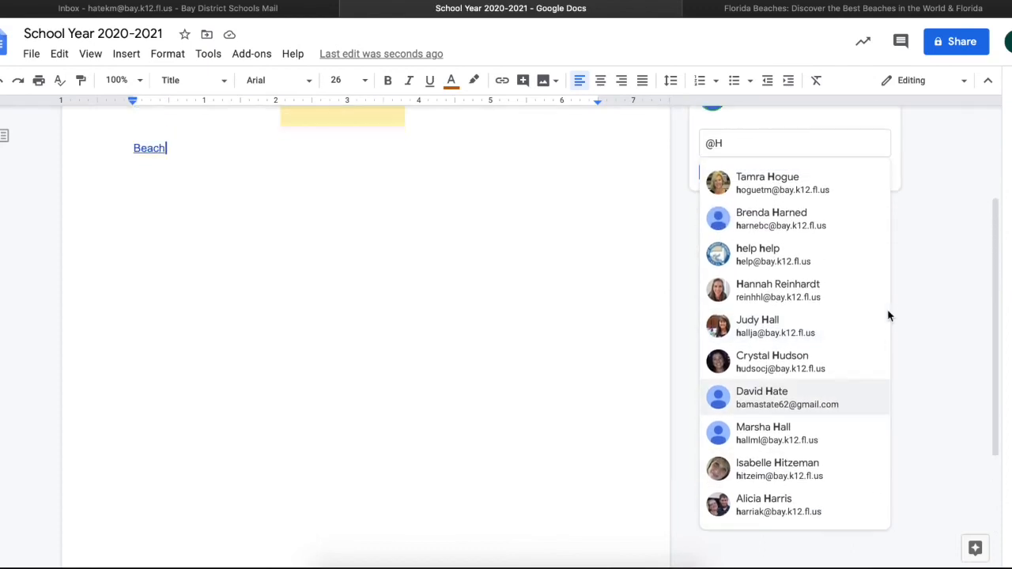
{"action": "left_click", "coordinate": [799, 182]}
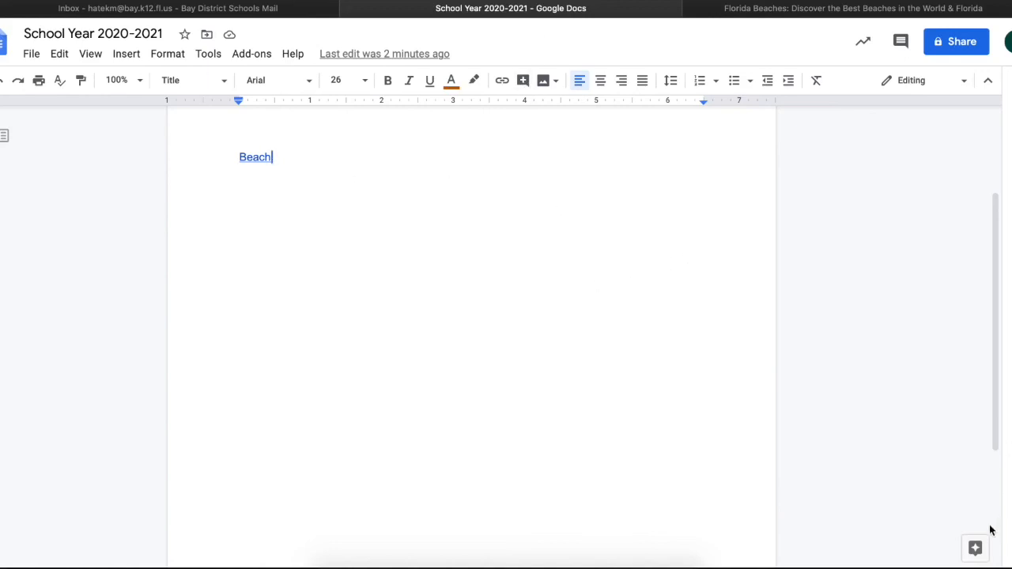
View the Explore suggestions for the document and open the Keep notes beside it.
{"action": "left_click", "coordinate": [977, 548]}
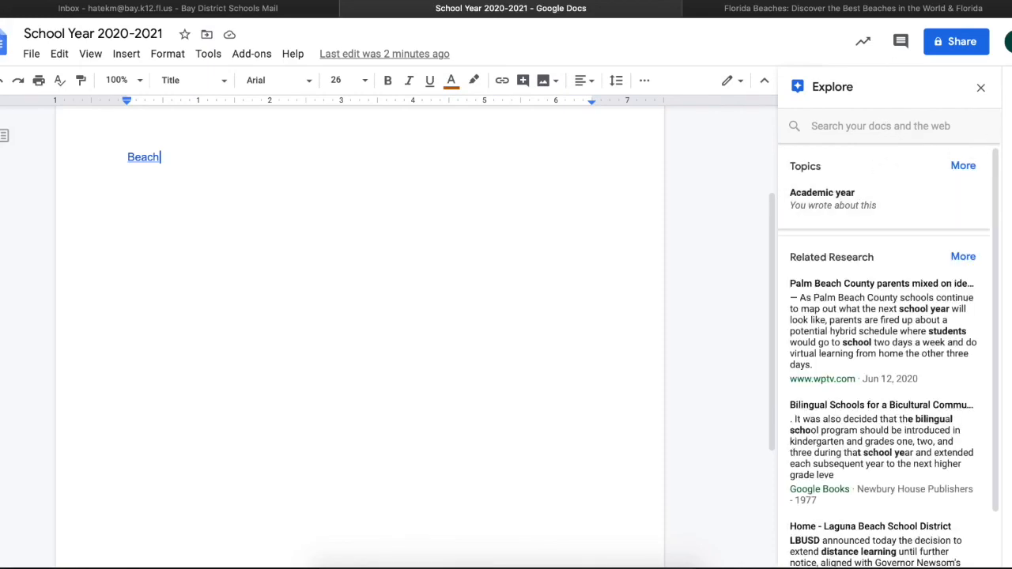
{"action": "left_click", "coordinate": [1004, 128]}
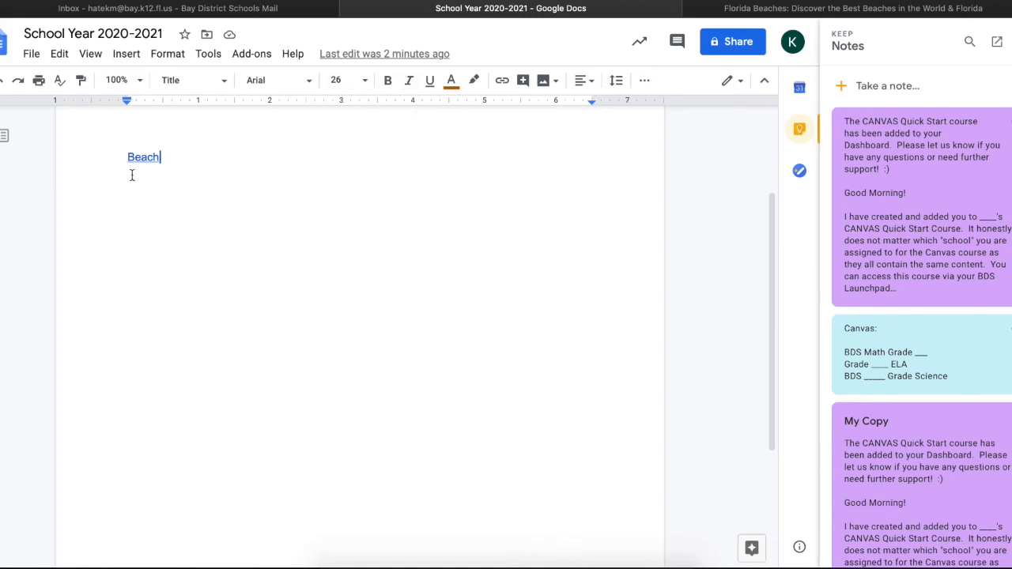
{"action": "left_click", "coordinate": [31, 54]}
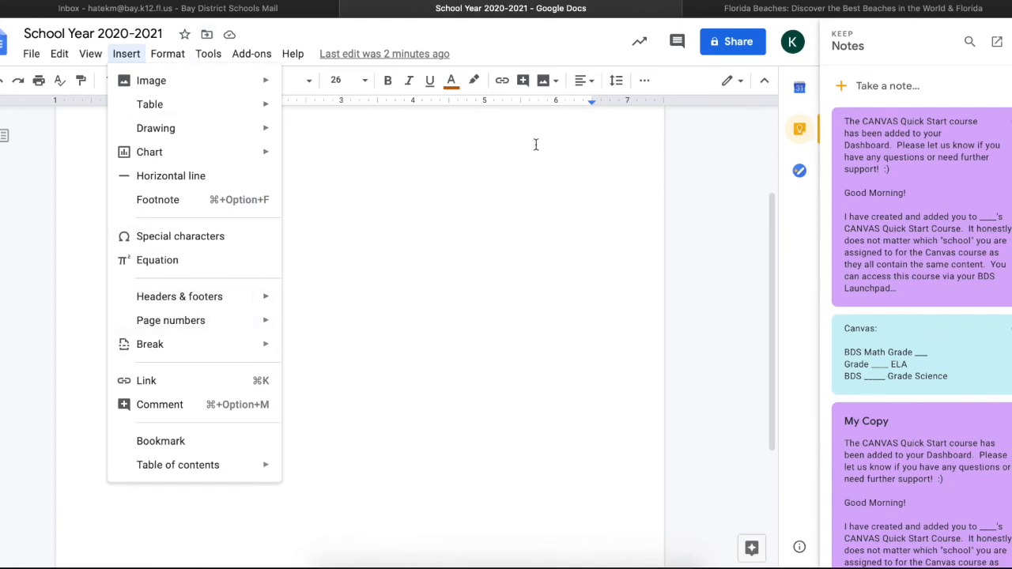
{"action": "mouse_move", "coordinate": [28, 63]}
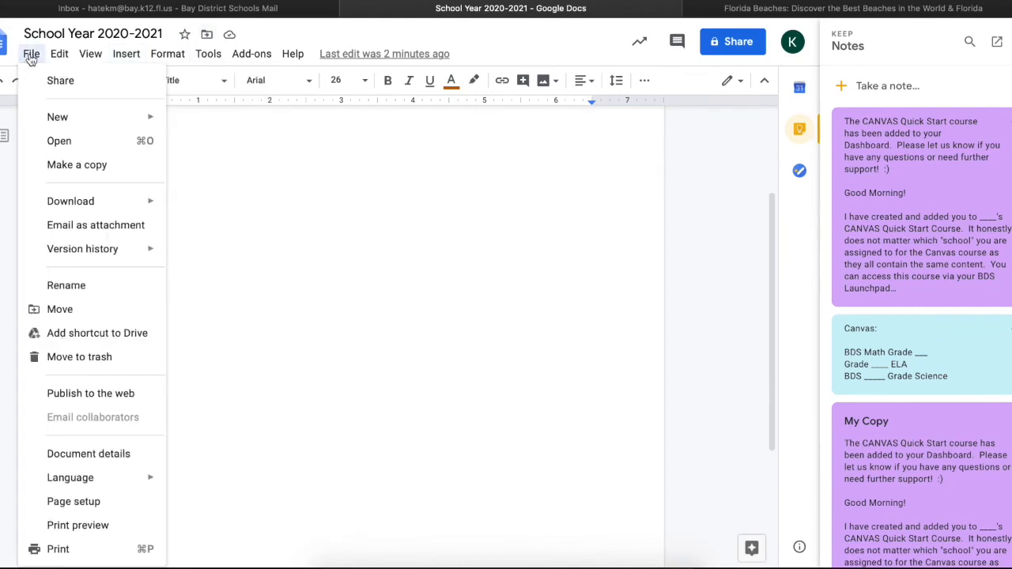
{"action": "mouse_move", "coordinate": [59, 55]}
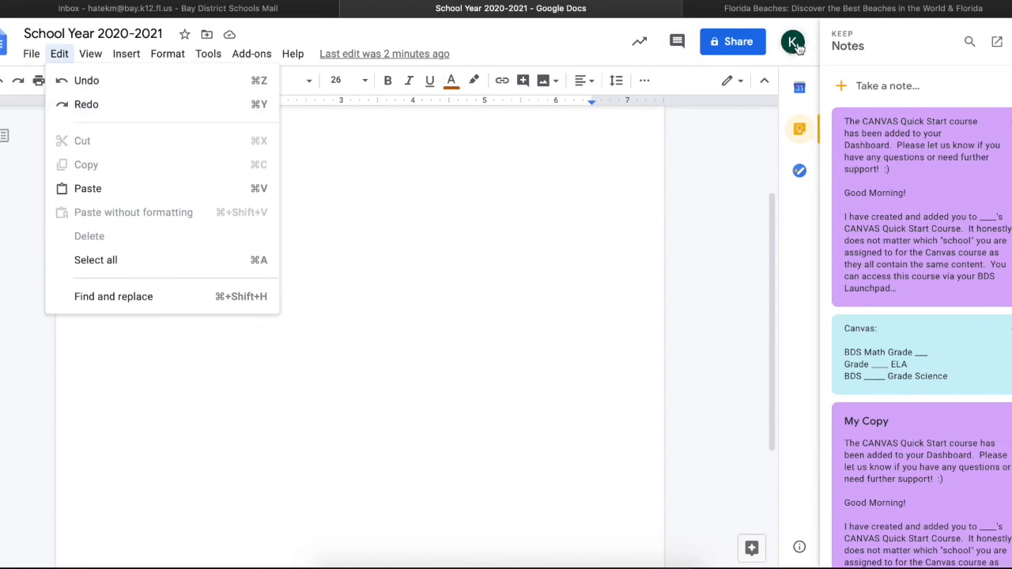
{"action": "left_click", "coordinate": [33, 54]}
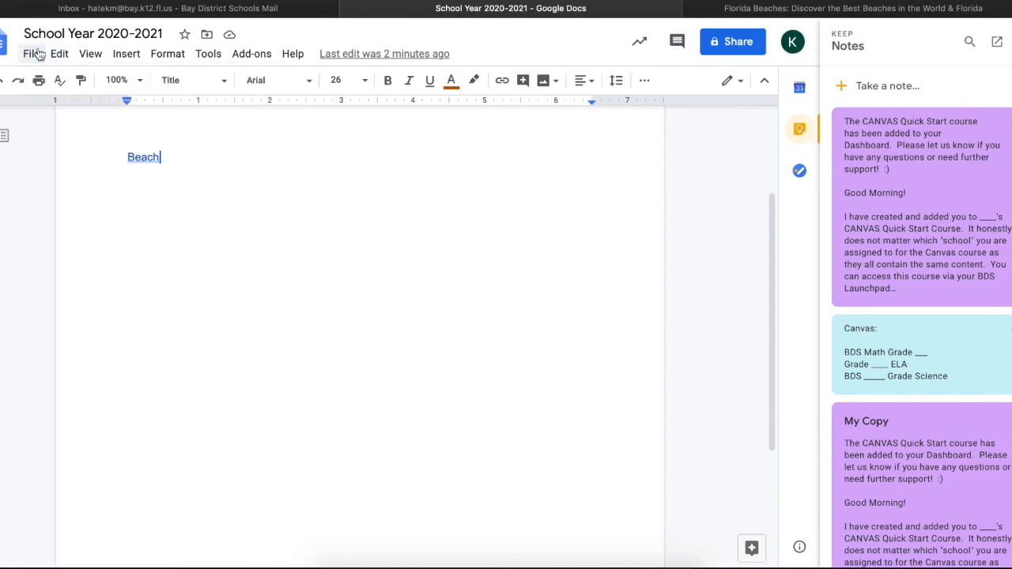
{"action": "left_click", "coordinate": [36, 53]}
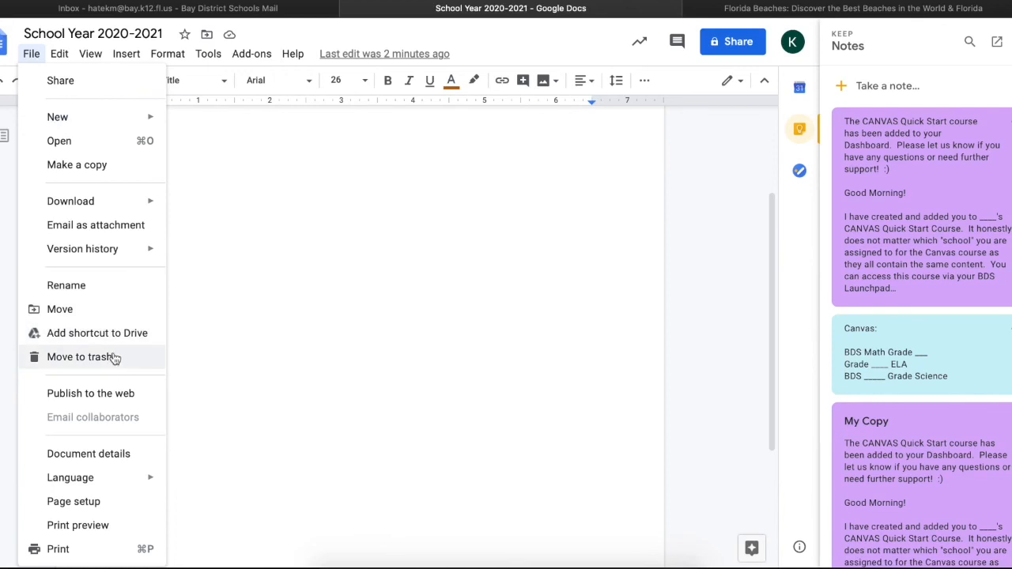
{"action": "mouse_move", "coordinate": [213, 62]}
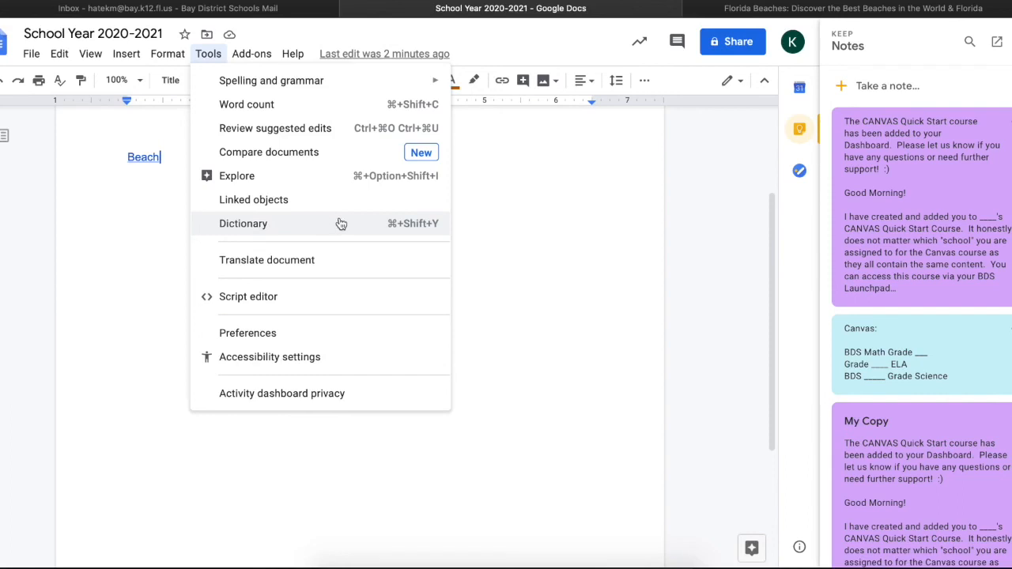
{"action": "left_click", "coordinate": [34, 214]}
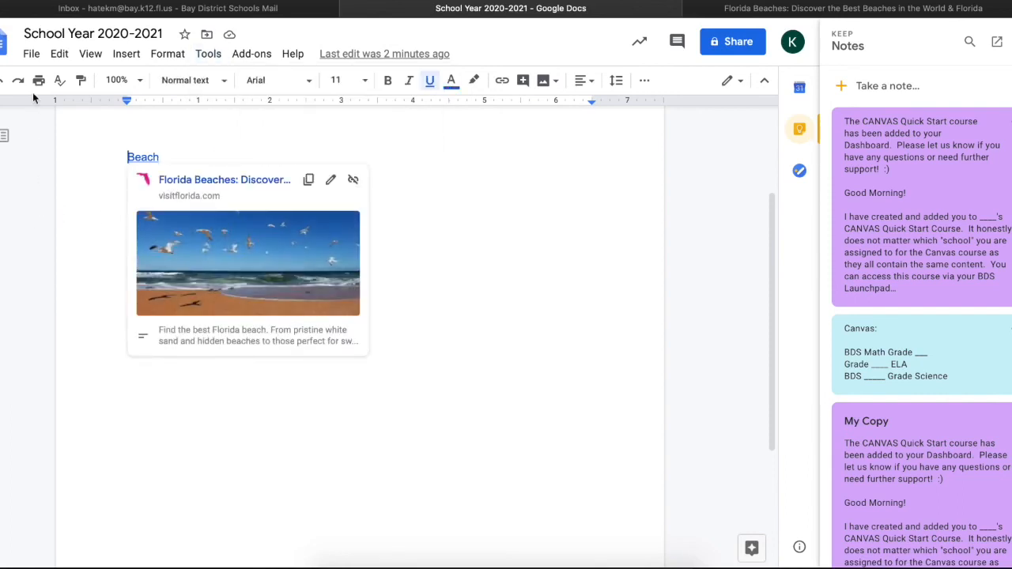
{"action": "left_click", "coordinate": [31, 53]}
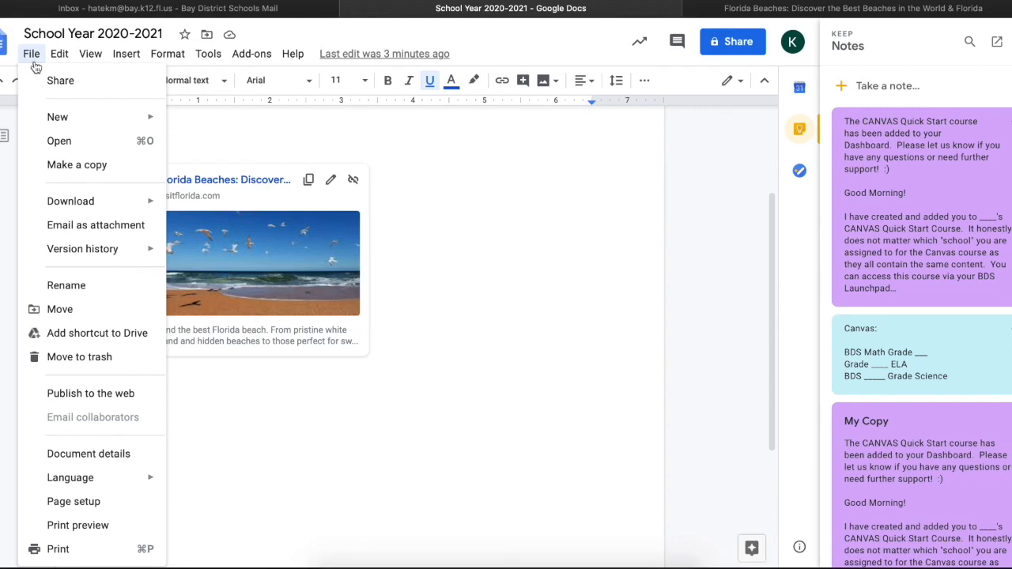
{"action": "left_click", "coordinate": [59, 54]}
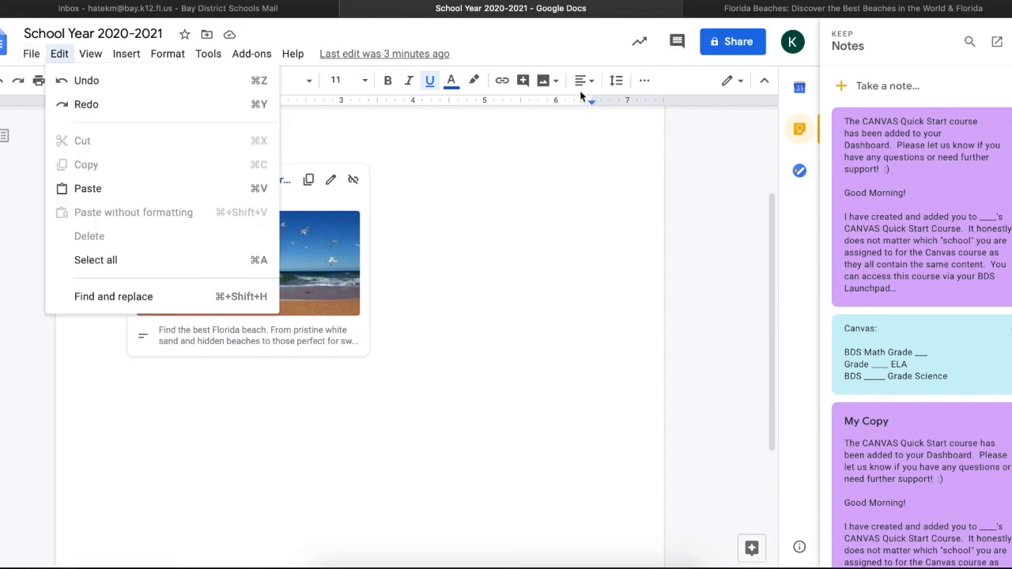